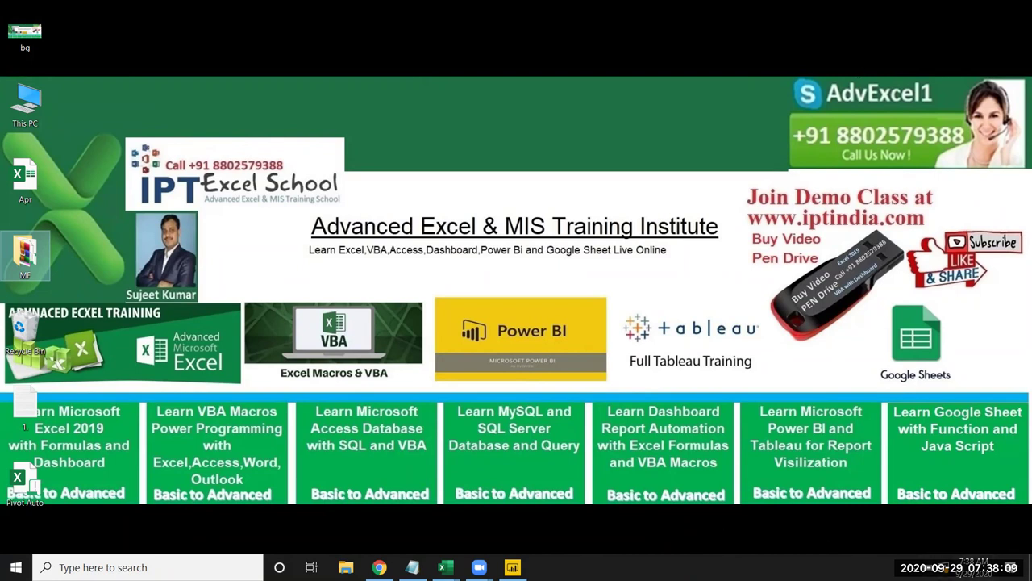
Connect to the 2020.xlsx workbook from the G: drive 2020 folder as an Excel source
{"action": "left_click", "coordinate": [513, 567]}
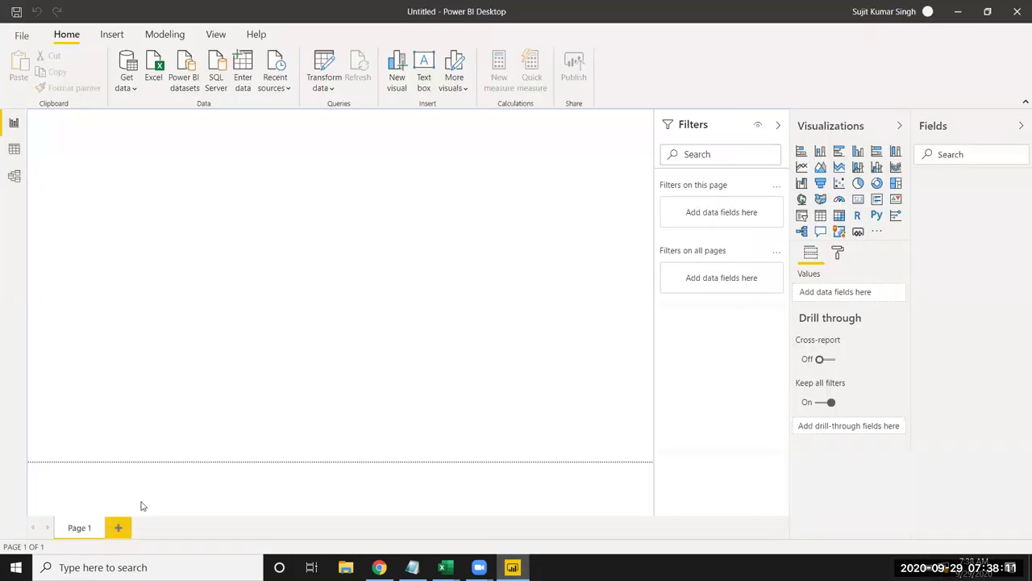
{"action": "left_click", "coordinate": [158, 68]}
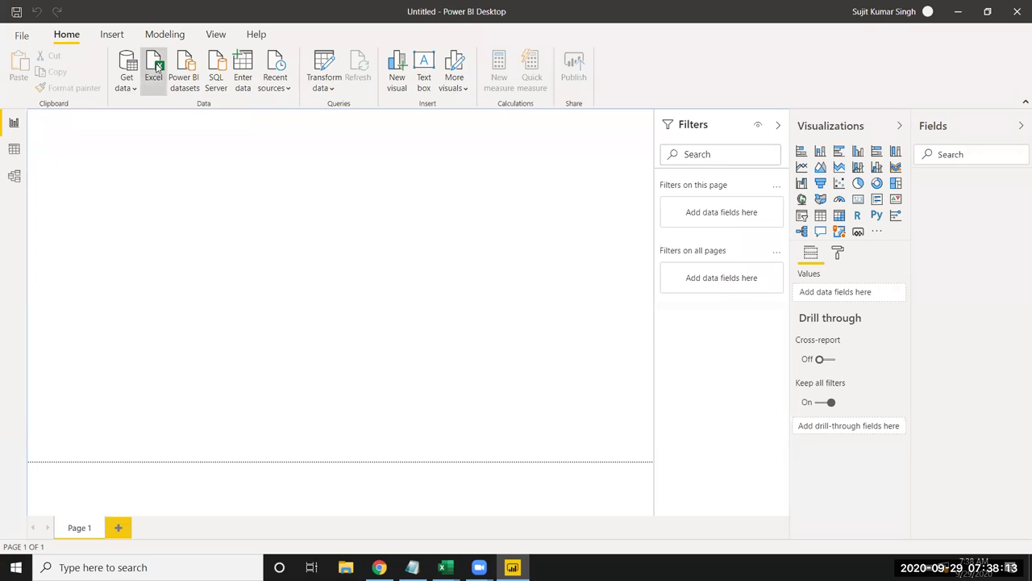
{"action": "scroll", "coordinate": [242, 274], "scroll_direction": "down", "scroll_amount": 3}
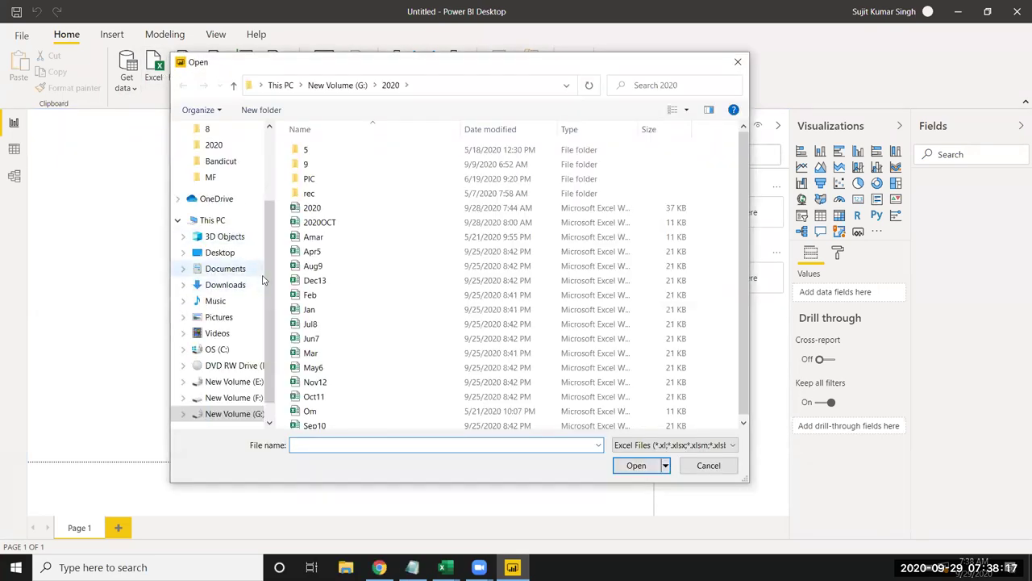
{"action": "left_click", "coordinate": [314, 211]}
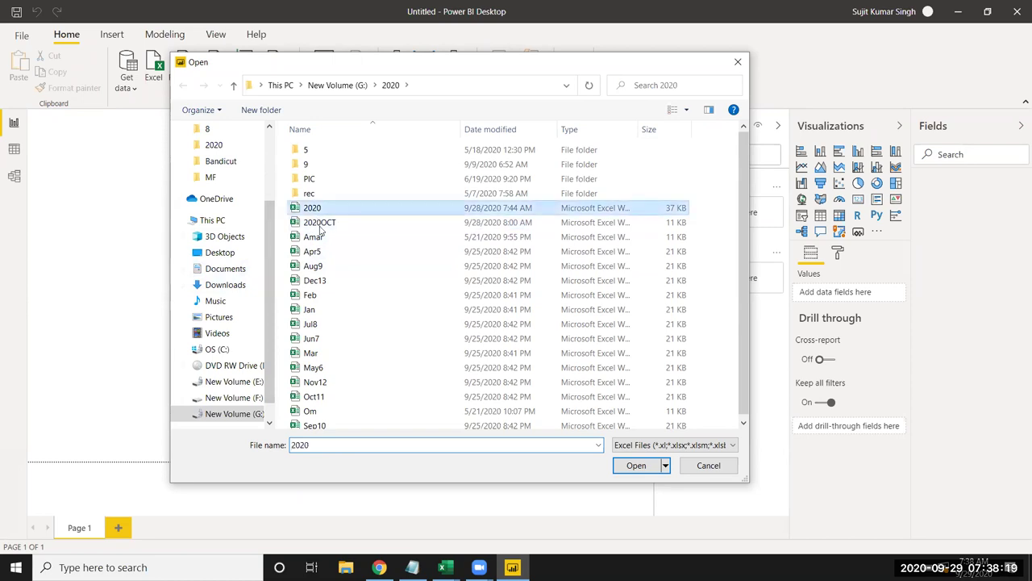
{"action": "left_click", "coordinate": [633, 465]}
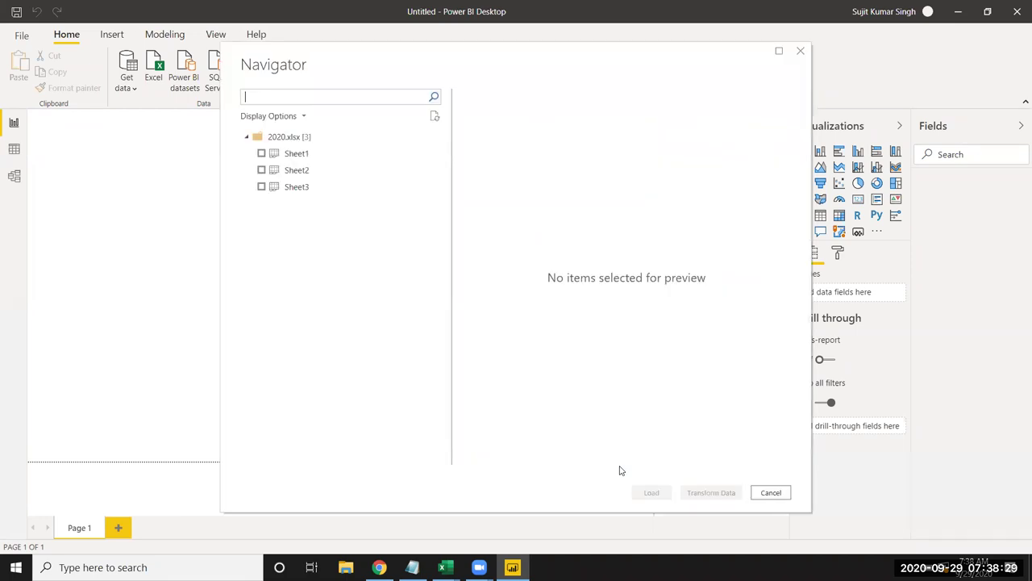
Preview and tick Sheet1 in the Navigator, checking its Month, Name, City, MRP and P columns
{"action": "left_click", "coordinate": [262, 156]}
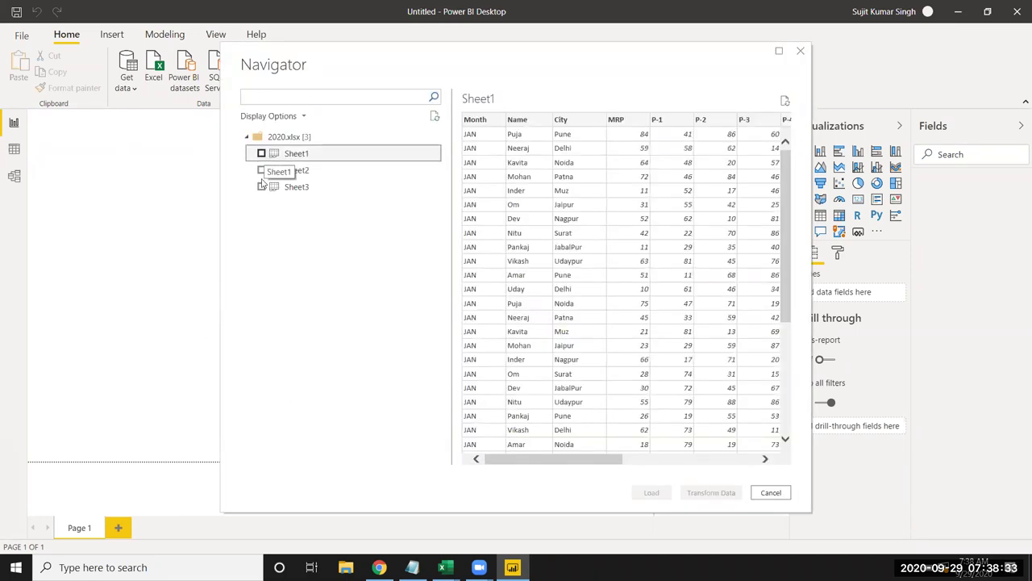
{"action": "left_click", "coordinate": [261, 154]}
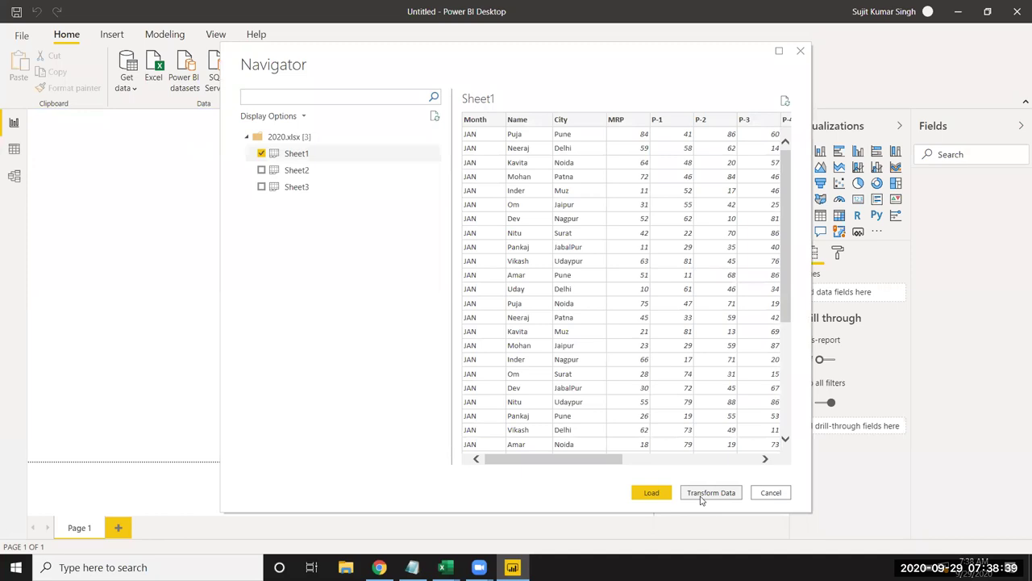
{"action": "scroll", "coordinate": [798, 281], "scroll_direction": "down", "scroll_amount": 1}
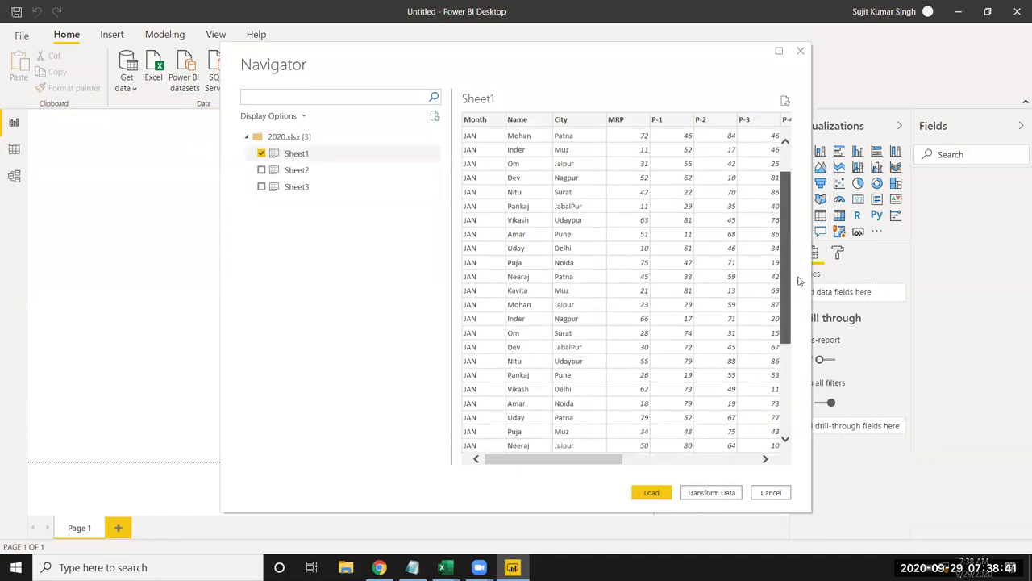
{"action": "scroll", "coordinate": [798, 281], "scroll_direction": "down", "scroll_amount": 5}
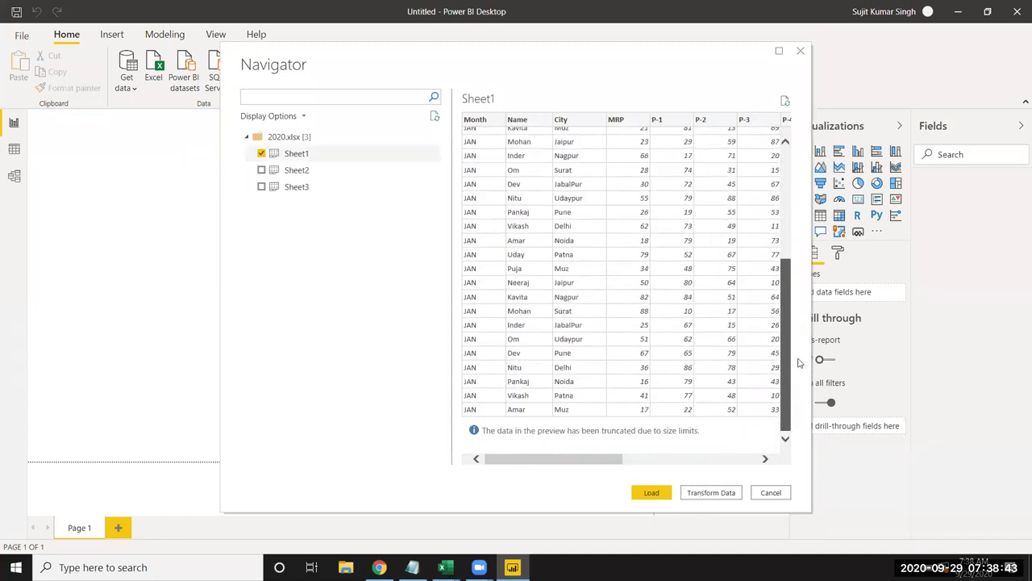
{"action": "scroll", "coordinate": [798, 371], "scroll_direction": "up", "scroll_amount": 3}
{"action": "scroll", "coordinate": [799, 371], "scroll_direction": "up", "scroll_amount": 2}
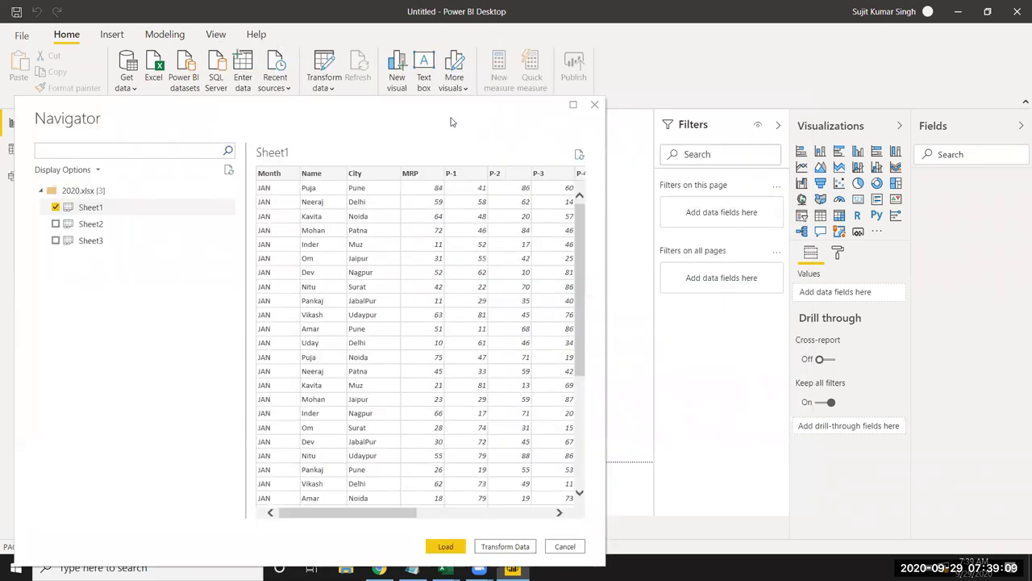
{"action": "left_click_drag", "start_coordinate": [455, 123], "coordinate": [669, 94]}
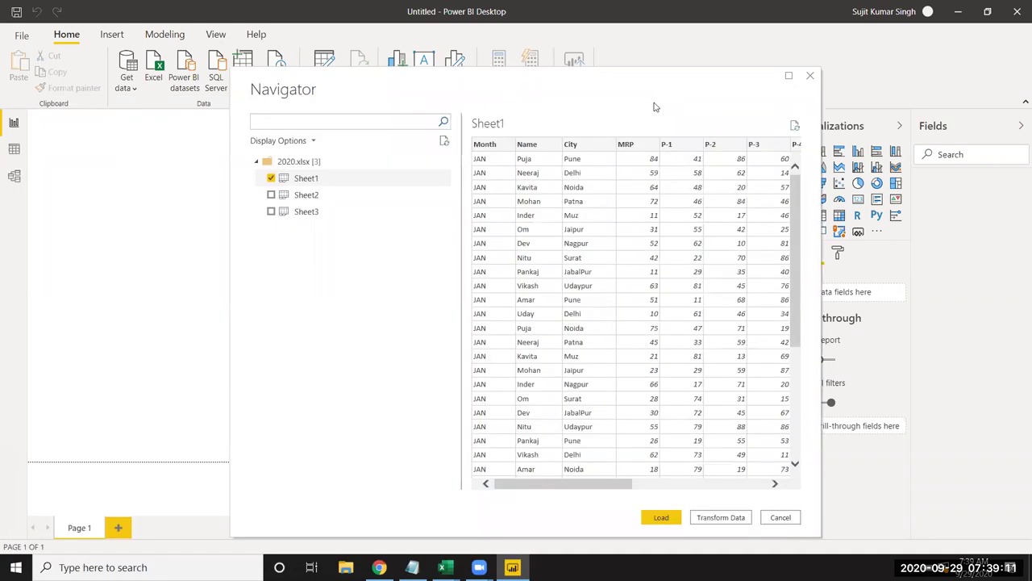
In the query editor, filter Sheet1's Month column to keep only JAN, excluding FEB and MAR
{"action": "left_click", "coordinate": [720, 518]}
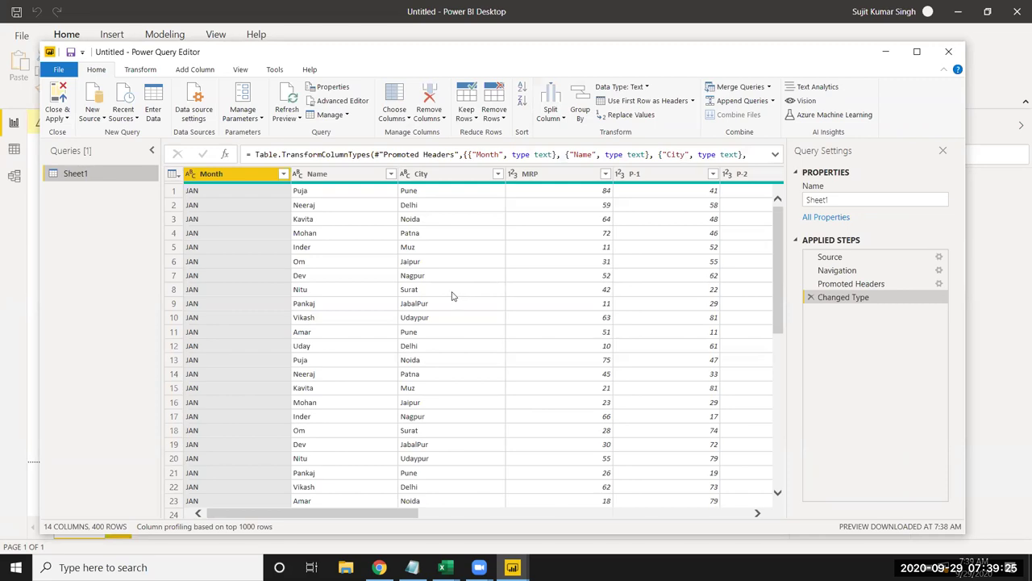
{"action": "scroll", "coordinate": [451, 297], "scroll_direction": "down", "scroll_amount": 5}
{"action": "scroll", "coordinate": [447, 301], "scroll_direction": "up", "scroll_amount": 5}
{"action": "left_click", "coordinate": [283, 177]}
{"action": "left_click", "coordinate": [93, 328]}
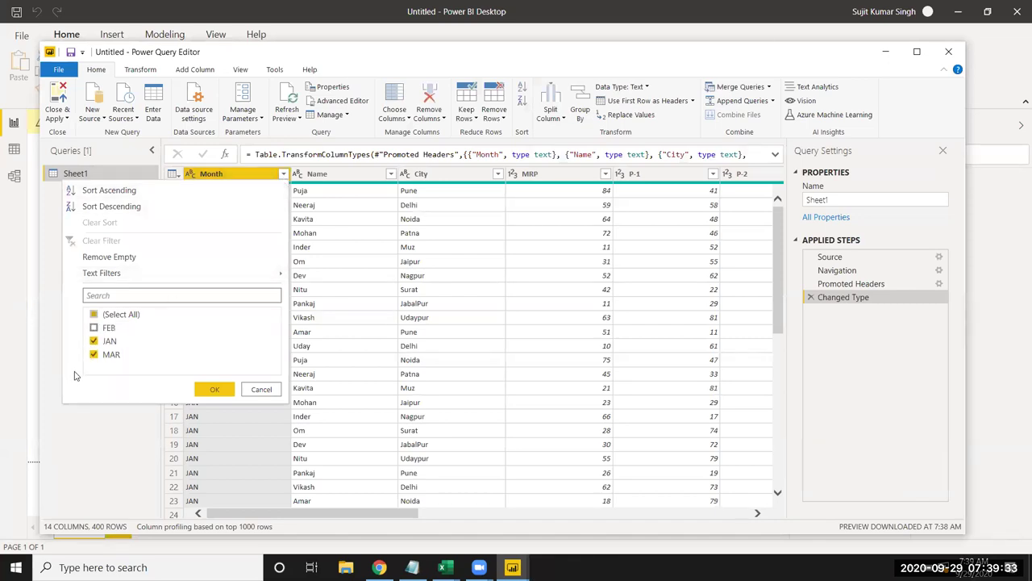
{"action": "left_click", "coordinate": [93, 355]}
{"action": "left_click", "coordinate": [216, 392]}
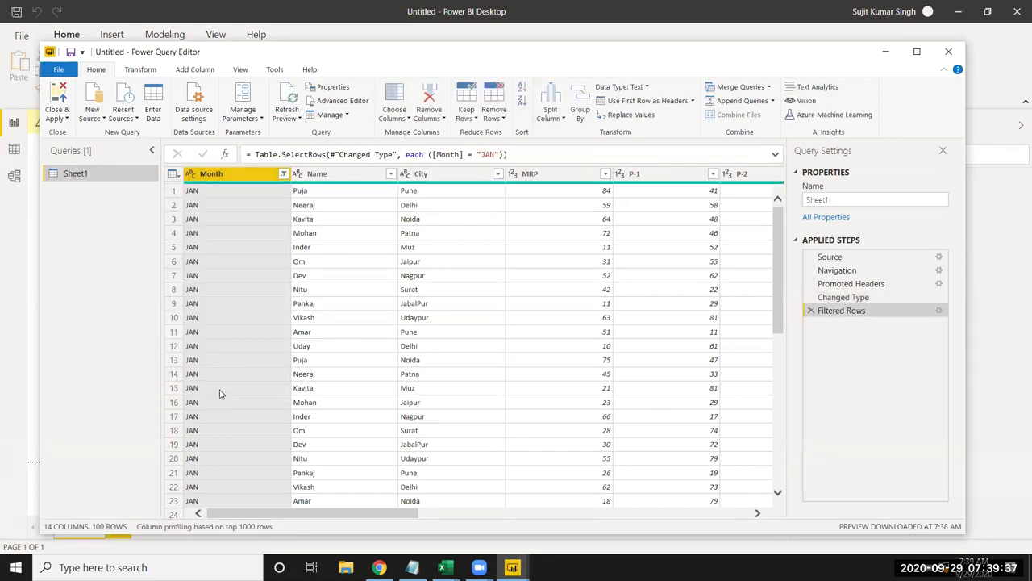
Review the filtered JAN rows and load the query into the report with Close & Apply
{"action": "scroll", "coordinate": [218, 396], "scroll_direction": "down", "scroll_amount": 5}
{"action": "scroll", "coordinate": [219, 391], "scroll_direction": "down", "scroll_amount": 5}
{"action": "scroll", "coordinate": [221, 387], "scroll_direction": "down", "scroll_amount": 5}
{"action": "scroll", "coordinate": [219, 388], "scroll_direction": "up", "scroll_amount": 4}
{"action": "scroll", "coordinate": [220, 387], "scroll_direction": "up", "scroll_amount": 3}
{"action": "scroll", "coordinate": [221, 387], "scroll_direction": "up", "scroll_amount": 3}
{"action": "scroll", "coordinate": [222, 386], "scroll_direction": "up", "scroll_amount": 4}
{"action": "scroll", "coordinate": [221, 386], "scroll_direction": "up", "scroll_amount": 2}
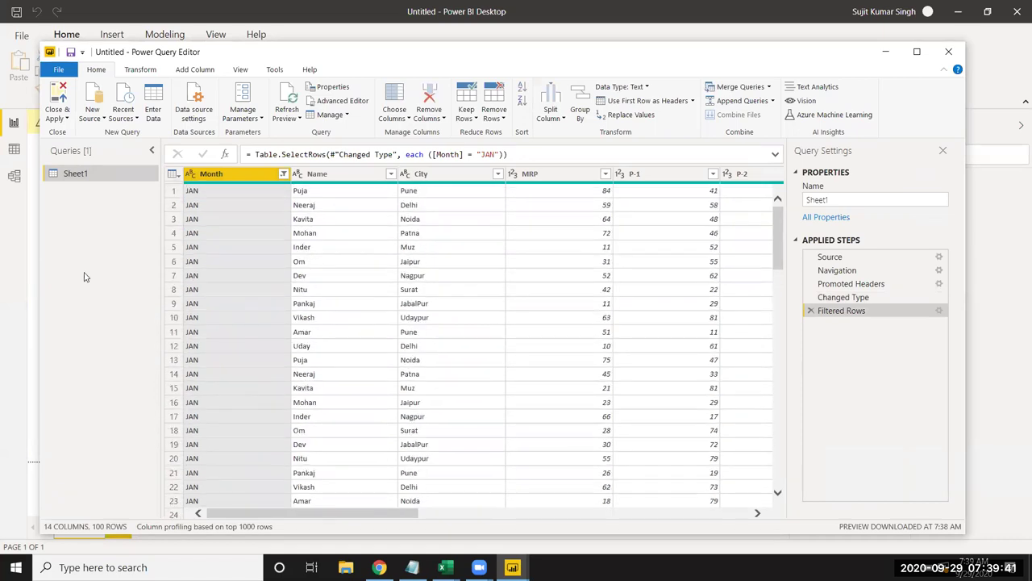
{"action": "left_click", "coordinate": [58, 118]}
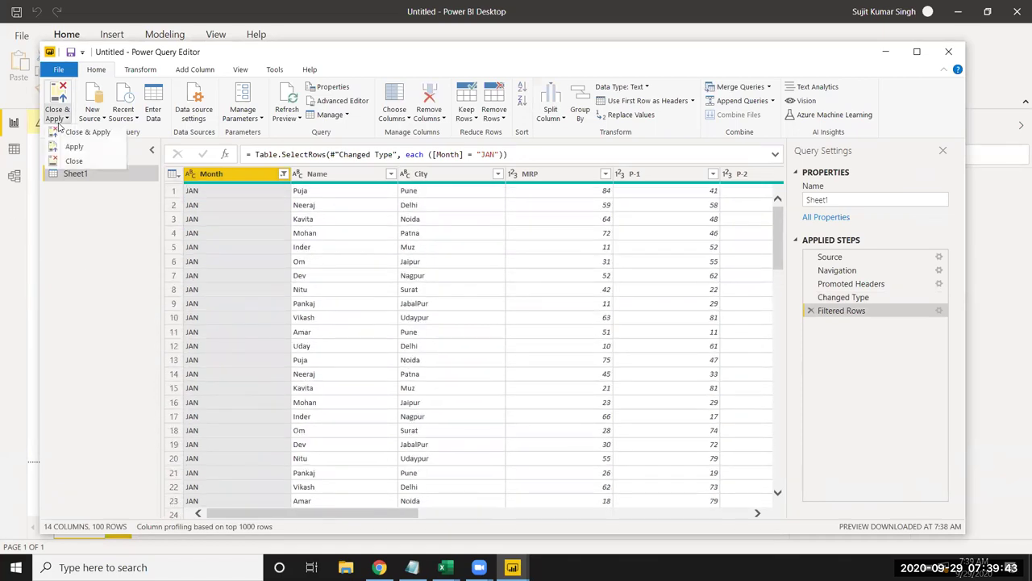
{"action": "left_click", "coordinate": [74, 160]}
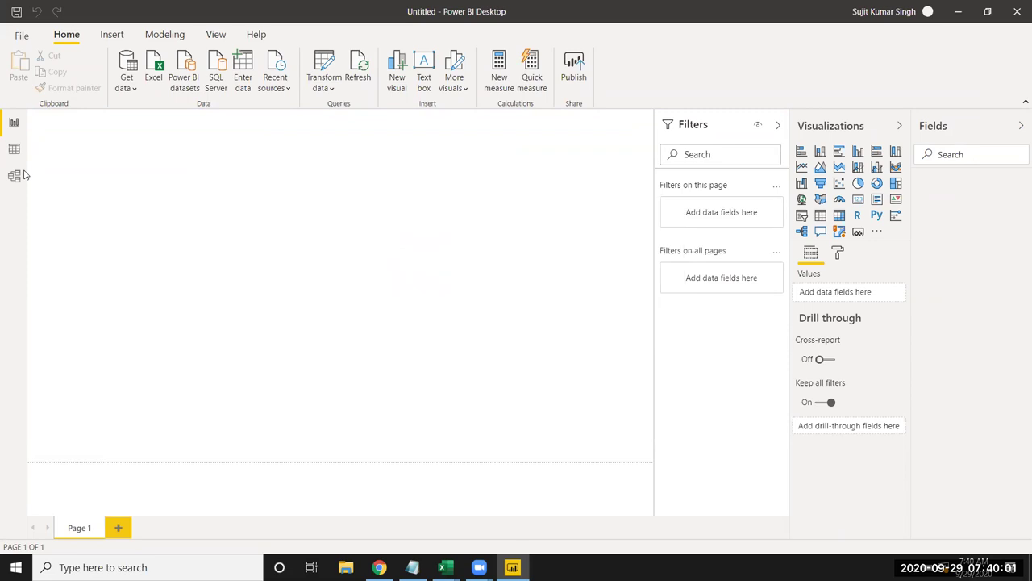
Show the loaded Sheet1 table in Data view and scroll through its 100 JAN rows
{"action": "left_click", "coordinate": [14, 150]}
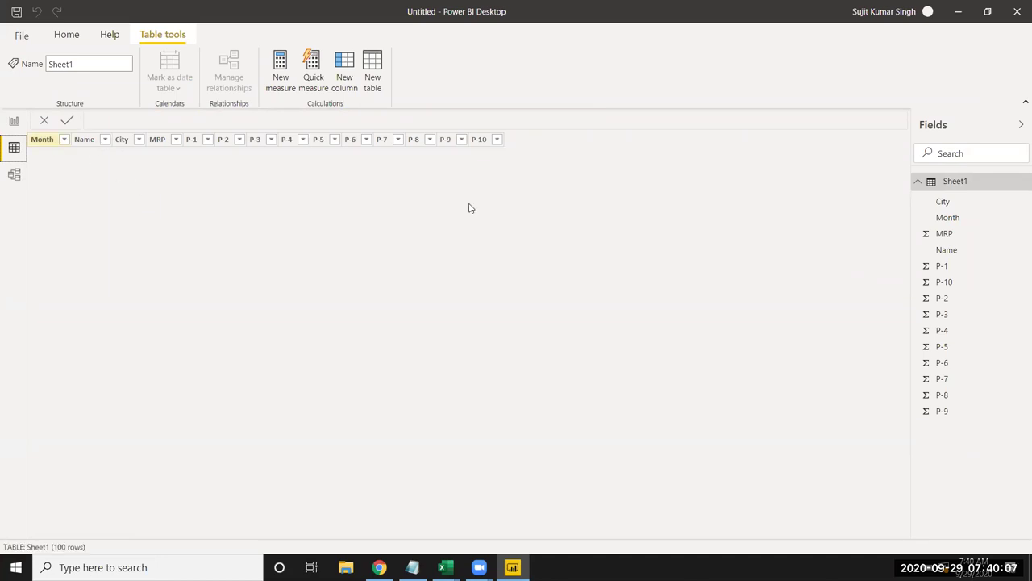
{"action": "scroll", "coordinate": [119, 242], "scroll_direction": "down", "scroll_amount": 8}
{"action": "scroll", "coordinate": [119, 265], "scroll_direction": "down", "scroll_amount": 8}
{"action": "scroll", "coordinate": [118, 268], "scroll_direction": "down", "scroll_amount": 7}
{"action": "scroll", "coordinate": [120, 266], "scroll_direction": "up", "scroll_amount": 3}
{"action": "scroll", "coordinate": [119, 264], "scroll_direction": "up", "scroll_amount": 10}
{"action": "scroll", "coordinate": [119, 265], "scroll_direction": "up", "scroll_amount": 8}
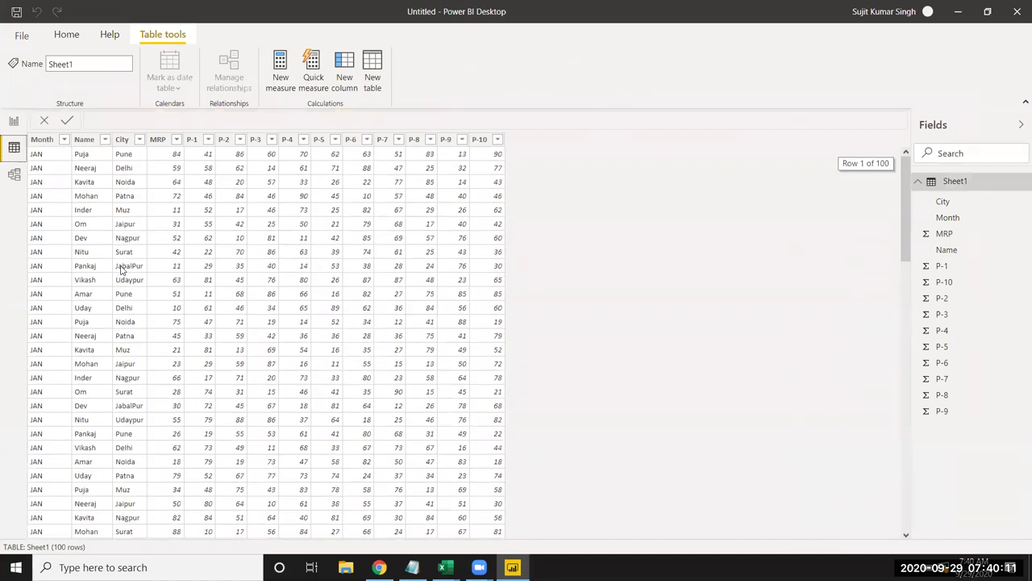
{"action": "left_click", "coordinate": [67, 34]}
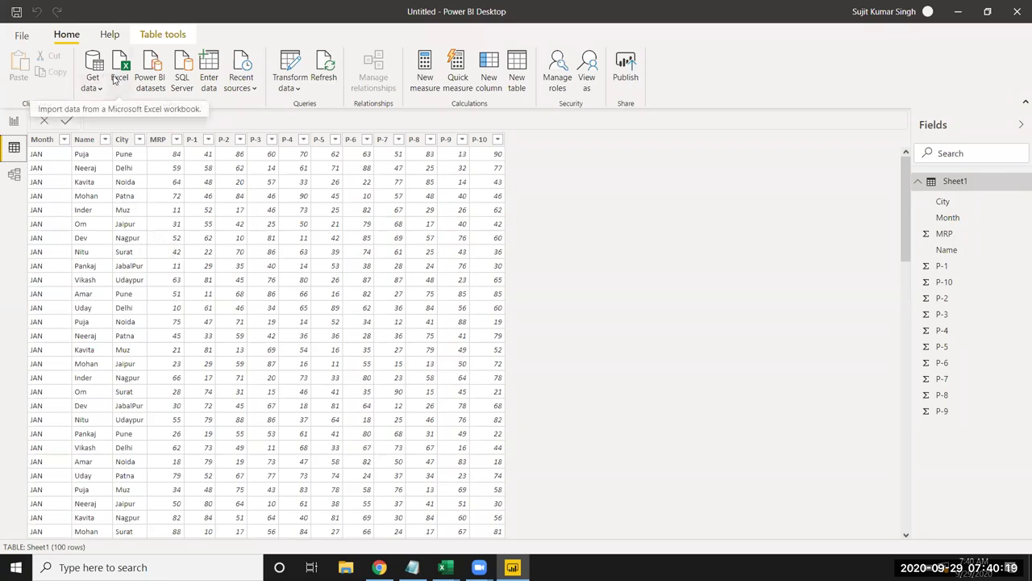
Reopen the query editor on Sheet1 and inspect the JAN-filtered rows and Filtered Rows step
{"action": "left_click", "coordinate": [284, 68]}
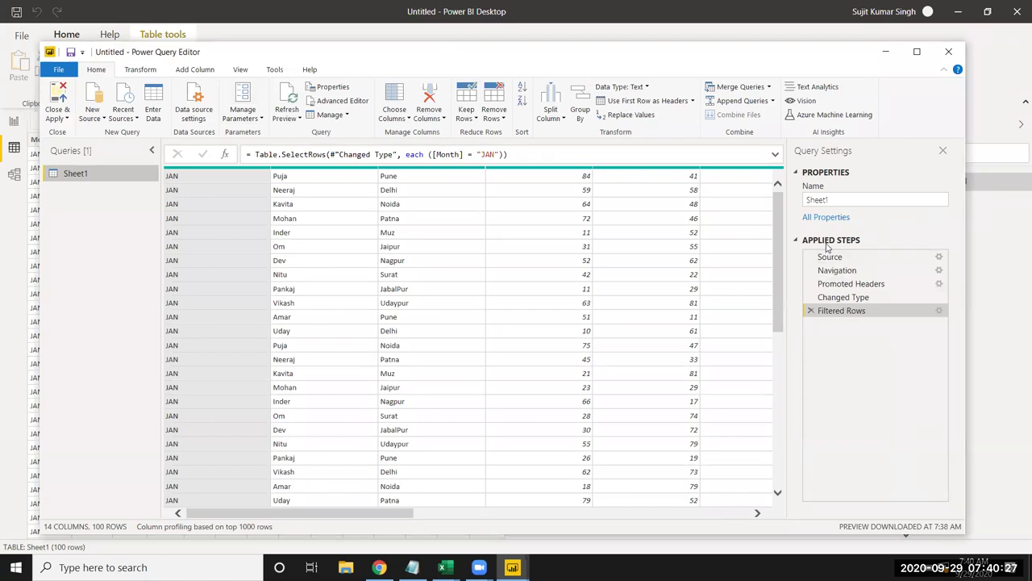
{"action": "scroll", "coordinate": [287, 228], "scroll_direction": "down", "scroll_amount": 1}
{"action": "scroll", "coordinate": [279, 225], "scroll_direction": "up", "scroll_amount": 1}
{"action": "left_click", "coordinate": [216, 192]}
{"action": "scroll", "coordinate": [214, 194], "scroll_direction": "down", "scroll_amount": 1}
{"action": "scroll", "coordinate": [208, 202], "scroll_direction": "up", "scroll_amount": 1}
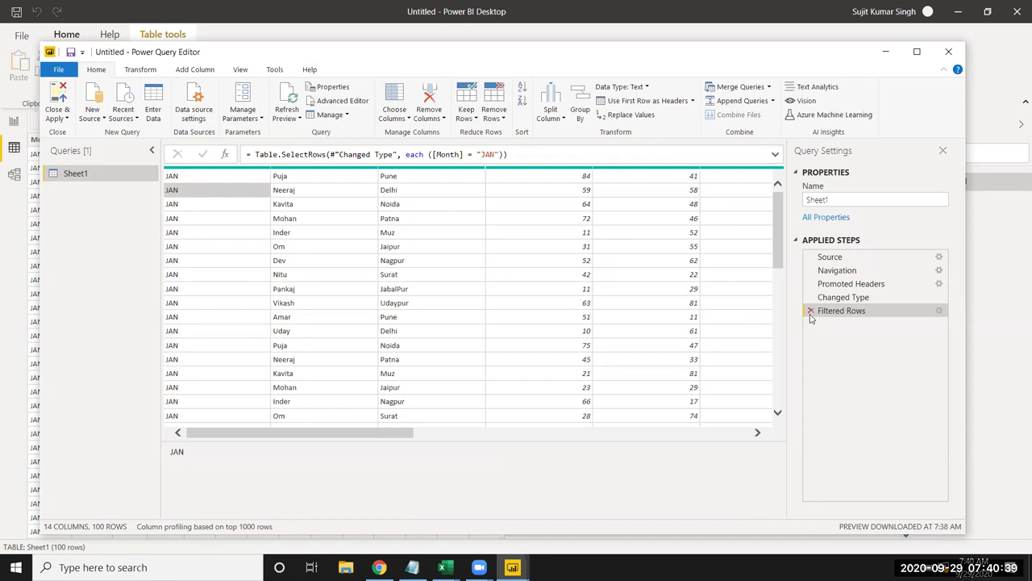
{"action": "mouse_move", "coordinate": [811, 317]}
{"action": "left_mouse_down"}
{"action": "mouse_move", "coordinate": [825, 337]}
{"action": "mouse_move", "coordinate": [813, 322]}
{"action": "left_mouse_up"}
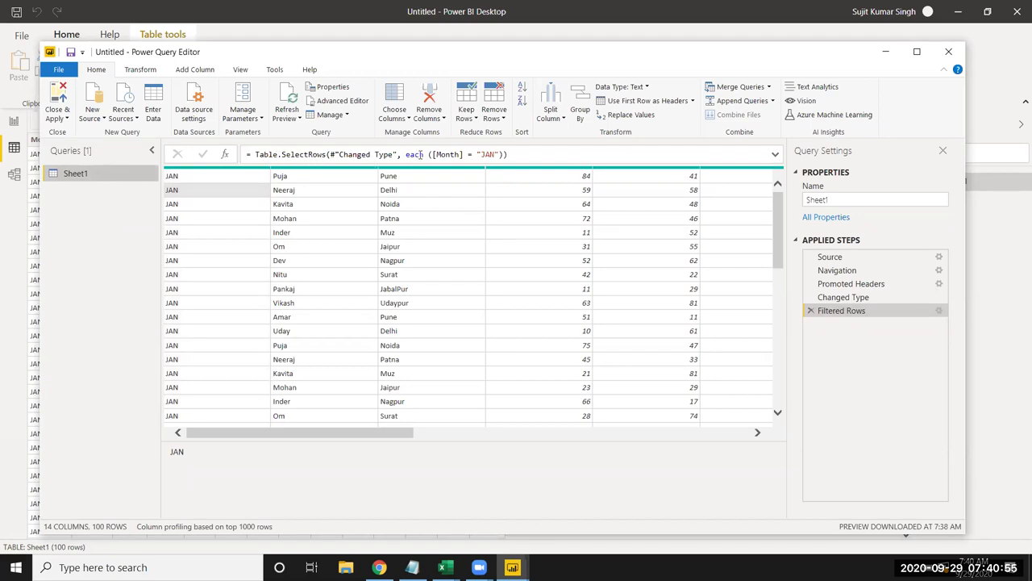
Change the Filtered Rows formula to [Month] = "FEB" and review the FEB rows
{"action": "left_click", "coordinate": [484, 153]}
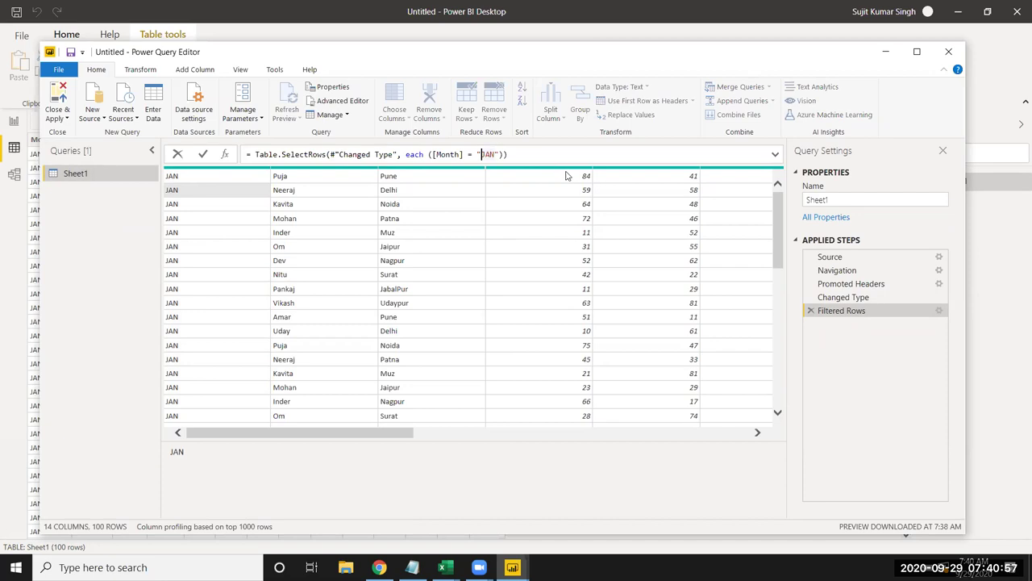
{"action": "key", "text": "BackSpace"}
{"action": "key", "text": "BackSpace"}
{"action": "key", "text": "BackSpace"}
{"action": "type", "text": "FEB"}
{"action": "key", "text": "Return"}
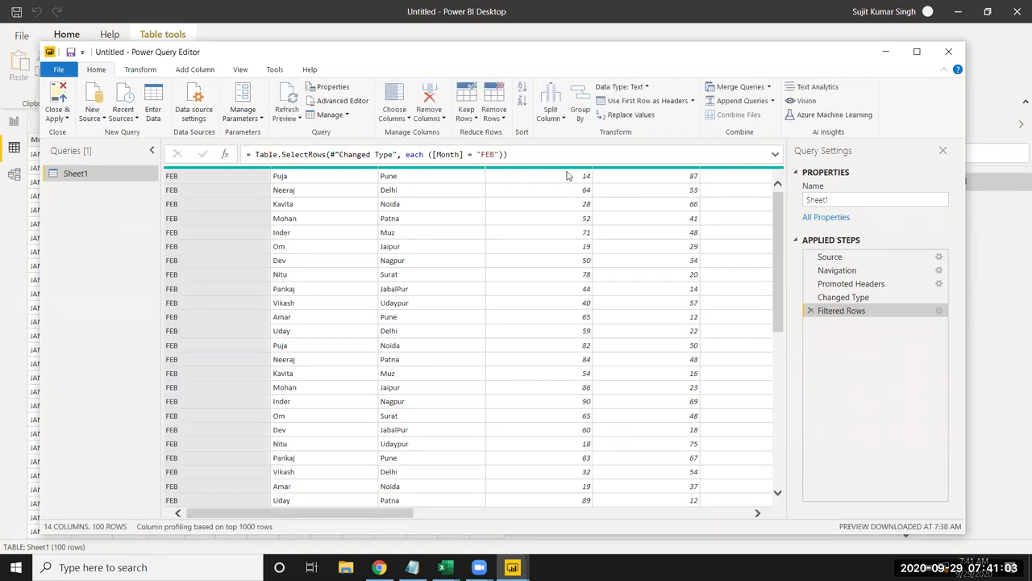
{"action": "scroll", "coordinate": [265, 292], "scroll_direction": "down", "scroll_amount": 5}
{"action": "scroll", "coordinate": [262, 292], "scroll_direction": "down", "scroll_amount": 5}
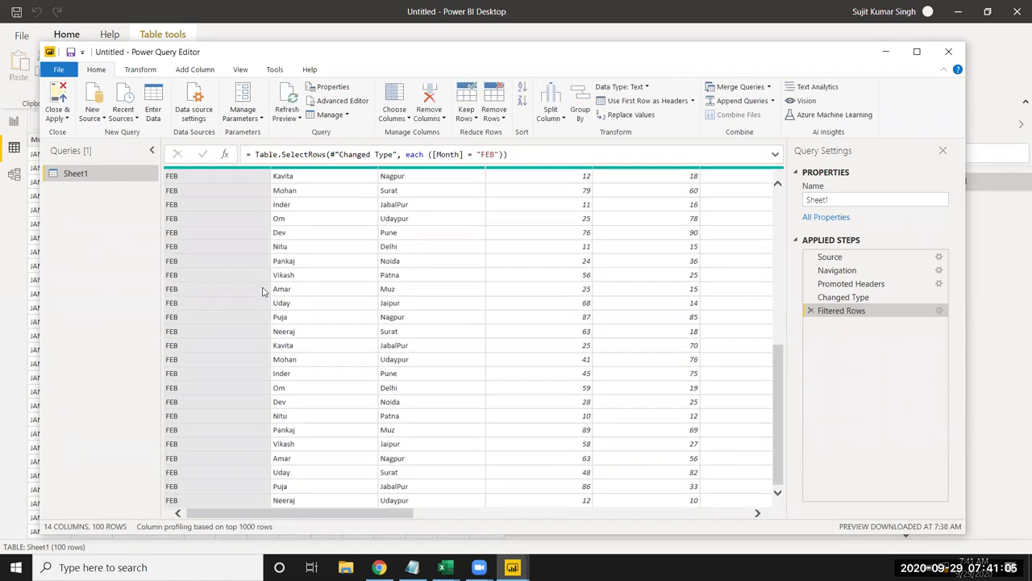
{"action": "scroll", "coordinate": [262, 292], "scroll_direction": "down", "scroll_amount": 5}
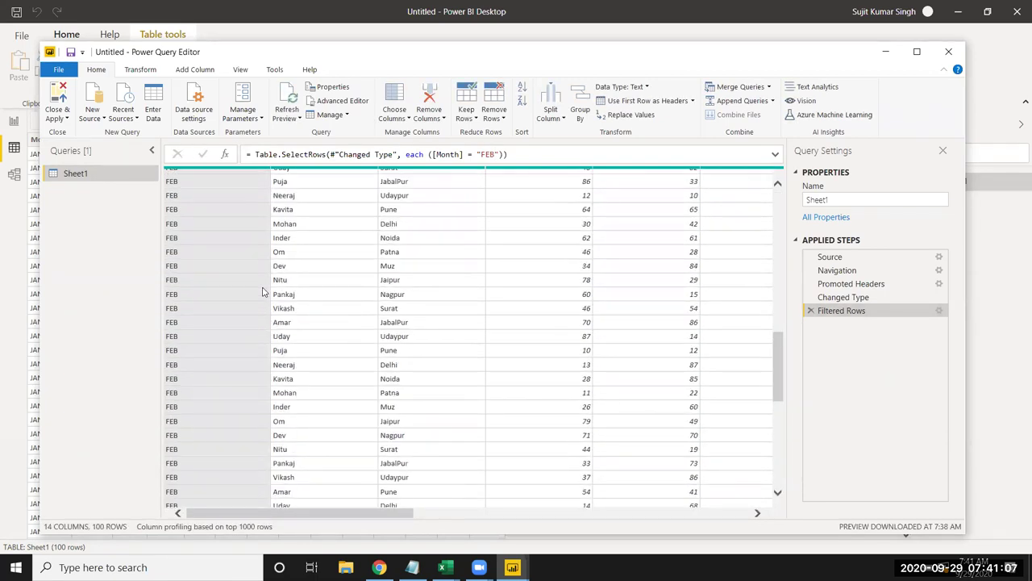
{"action": "scroll", "coordinate": [262, 292], "scroll_direction": "up", "scroll_amount": 5}
{"action": "scroll", "coordinate": [263, 292], "scroll_direction": "up", "scroll_amount": 5}
{"action": "scroll", "coordinate": [262, 292], "scroll_direction": "up", "scroll_amount": 5}
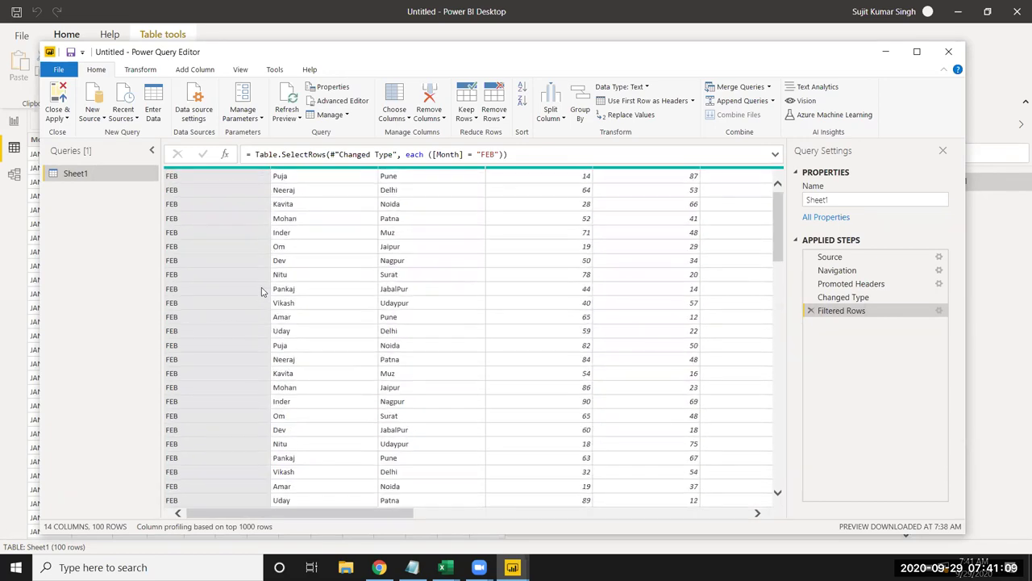
Delete the Filtered Rows and Changed Type steps so Sheet1 is unfiltered
{"action": "left_click", "coordinate": [810, 311]}
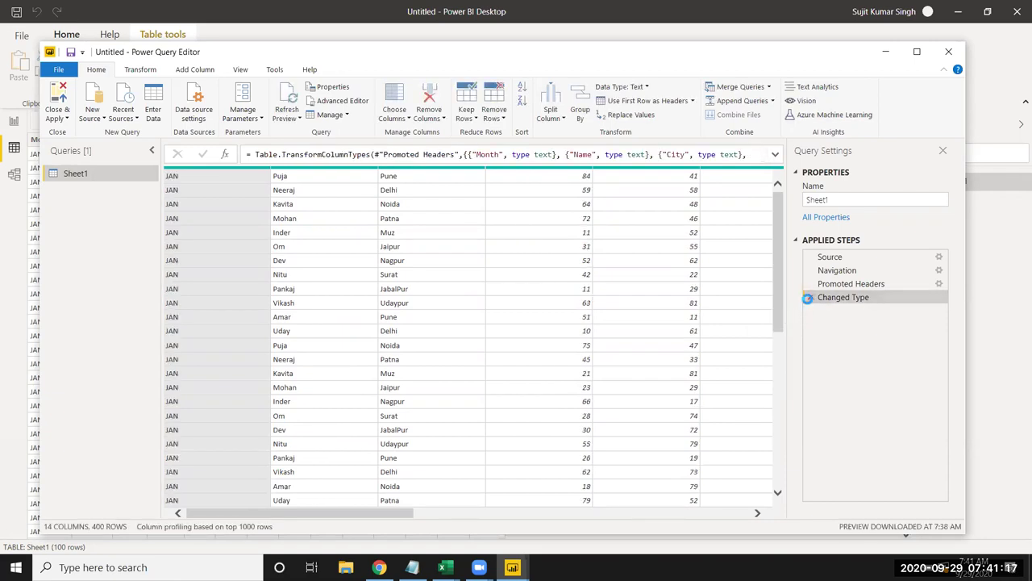
{"action": "left_click", "coordinate": [810, 298]}
{"action": "scroll", "coordinate": [750, 313], "scroll_direction": "down", "scroll_amount": 1}
{"action": "scroll", "coordinate": [750, 313], "scroll_direction": "down", "scroll_amount": 2}
{"action": "scroll", "coordinate": [747, 316], "scroll_direction": "down", "scroll_amount": 2}
{"action": "scroll", "coordinate": [746, 316], "scroll_direction": "down", "scroll_amount": 1}
{"action": "scroll", "coordinate": [744, 319], "scroll_direction": "down", "scroll_amount": 2}
{"action": "scroll", "coordinate": [745, 321], "scroll_direction": "down", "scroll_amount": 2}
{"action": "scroll", "coordinate": [743, 320], "scroll_direction": "down", "scroll_amount": 2}
{"action": "scroll", "coordinate": [744, 320], "scroll_direction": "down", "scroll_amount": 2}
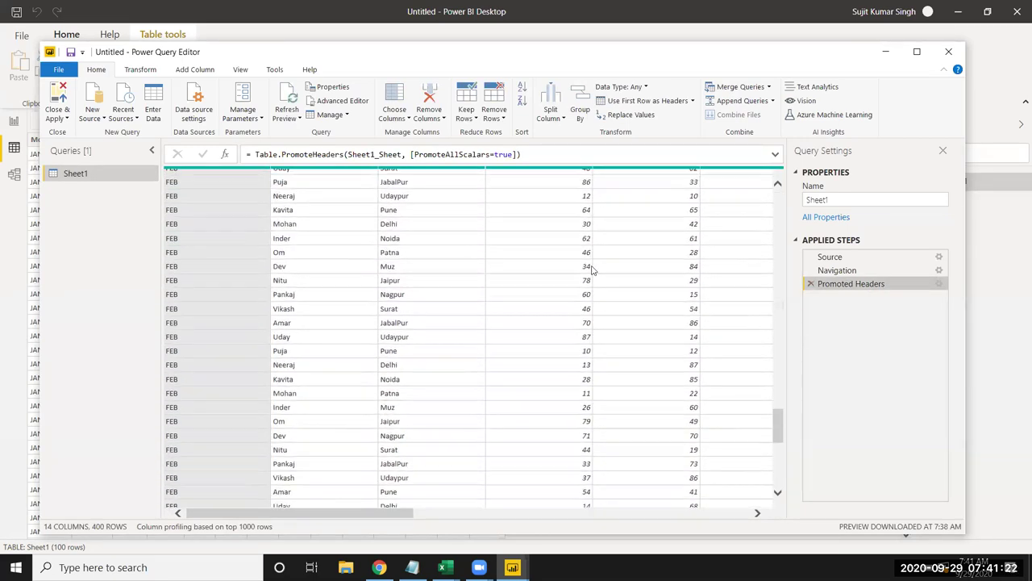
Apply the query changes and scroll through all 400 rows in Data view
{"action": "left_click", "coordinate": [57, 101]}
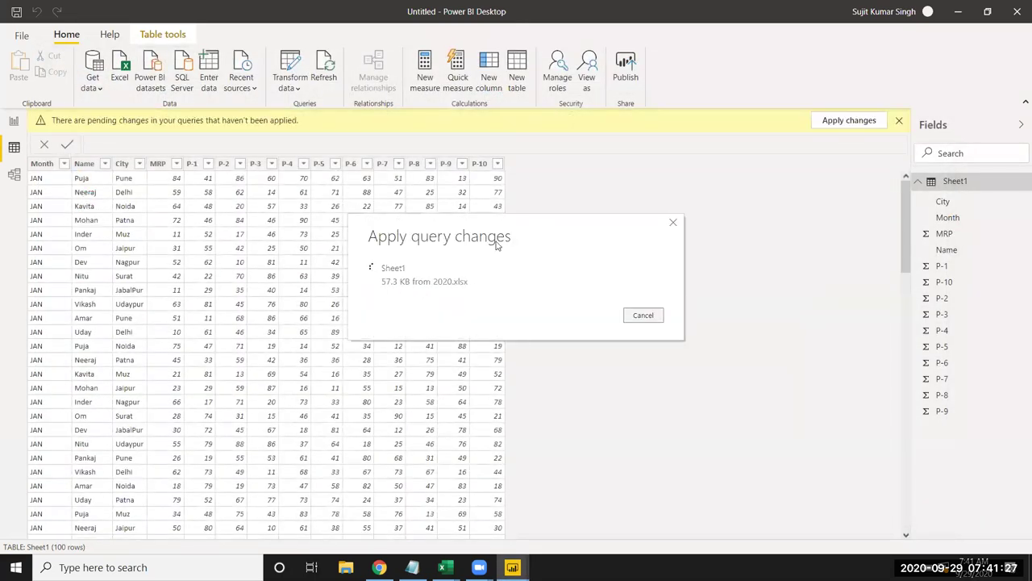
{"action": "scroll", "coordinate": [310, 276], "scroll_direction": "down", "scroll_amount": 5}
{"action": "scroll", "coordinate": [310, 276], "scroll_direction": "down", "scroll_amount": 5}
{"action": "scroll", "coordinate": [310, 277], "scroll_direction": "down", "scroll_amount": 5}
{"action": "scroll", "coordinate": [311, 276], "scroll_direction": "down", "scroll_amount": 3}
{"action": "scroll", "coordinate": [311, 277], "scroll_direction": "down", "scroll_amount": 5}
{"action": "scroll", "coordinate": [311, 277], "scroll_direction": "down", "scroll_amount": 3}
{"action": "scroll", "coordinate": [311, 276], "scroll_direction": "up", "scroll_amount": 2}
{"action": "scroll", "coordinate": [310, 277], "scroll_direction": "down", "scroll_amount": 10}
{"action": "scroll", "coordinate": [311, 274], "scroll_direction": "up", "scroll_amount": 3}
{"action": "scroll", "coordinate": [307, 272], "scroll_direction": "up", "scroll_amount": 5}
{"action": "scroll", "coordinate": [307, 271], "scroll_direction": "up", "scroll_amount": 6}
{"action": "left_click_drag", "start_coordinate": [904, 367], "coordinate": [904, 161]}
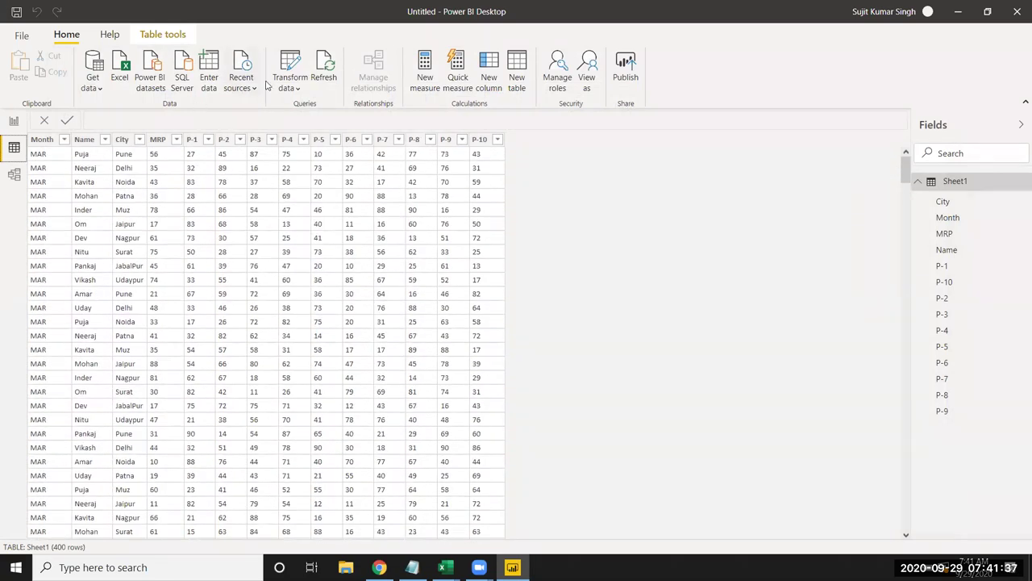
Reopen the query editor, preview a couple of cells, and select the Source step listing Sheet1–Sheet3
{"action": "left_click", "coordinate": [290, 71]}
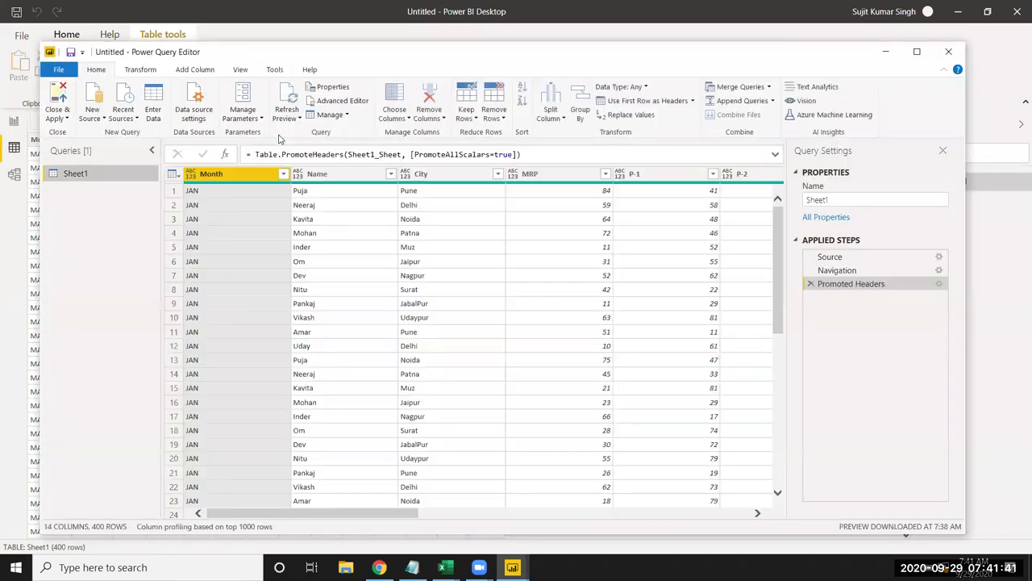
{"action": "left_click", "coordinate": [409, 261]}
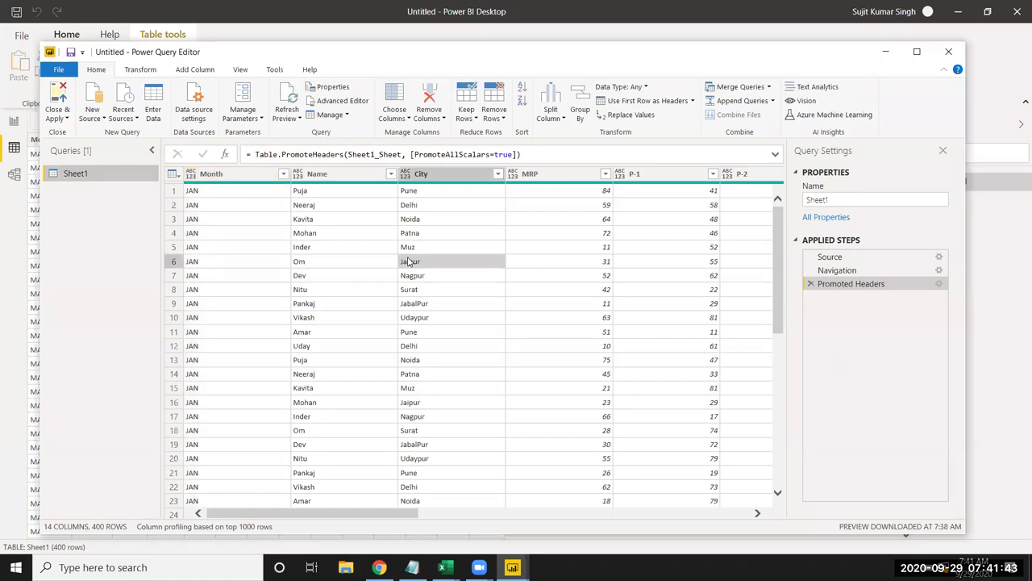
{"action": "left_click", "coordinate": [591, 278]}
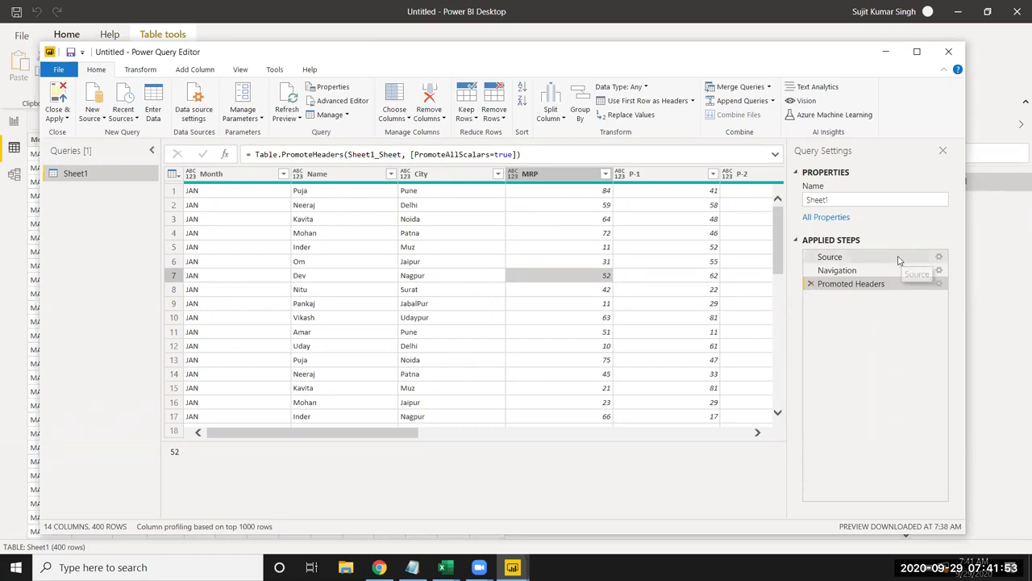
{"action": "left_click", "coordinate": [860, 257]}
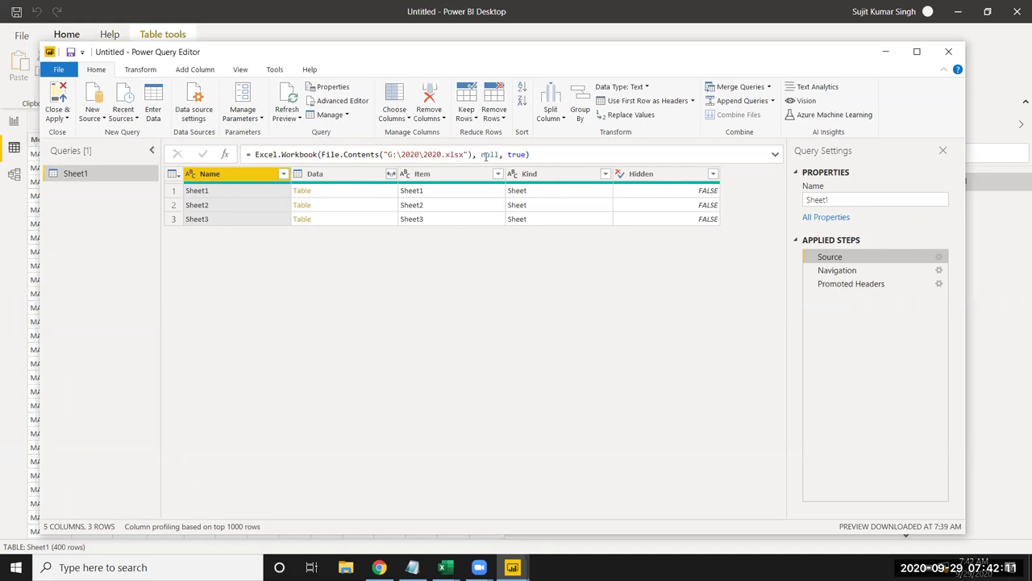
Inspect the Source formula's file path, then step through Navigation to the Promoted Headers step
{"action": "left_click", "coordinate": [522, 155]}
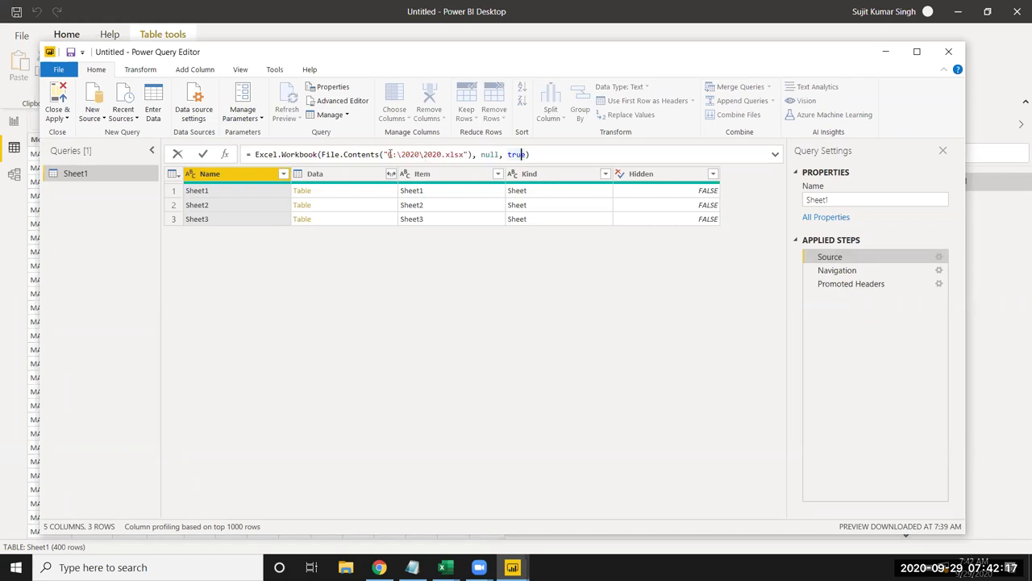
{"action": "left_click_drag", "start_coordinate": [392, 154], "coordinate": [461, 155]}
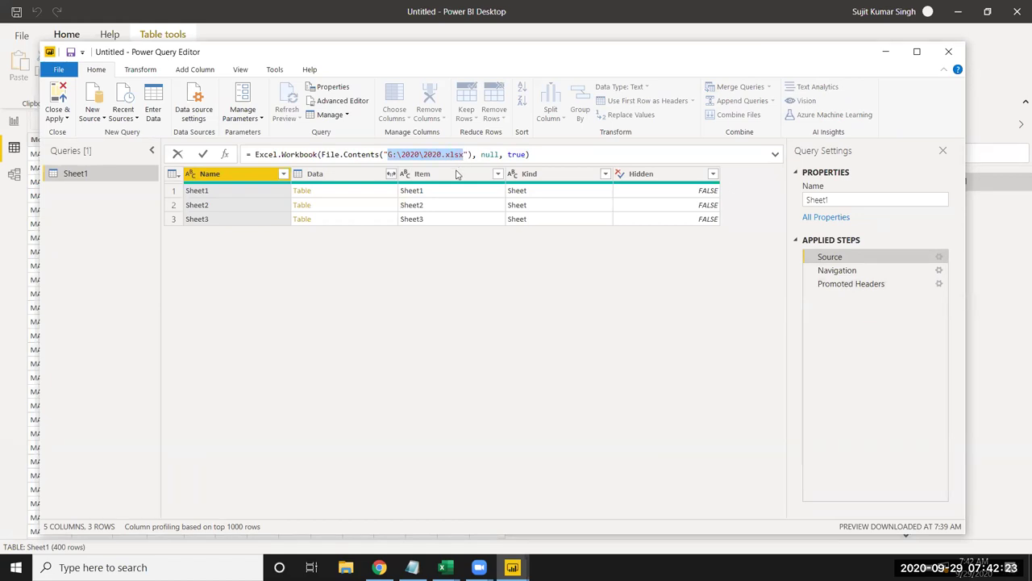
{"action": "left_click", "coordinate": [837, 272]}
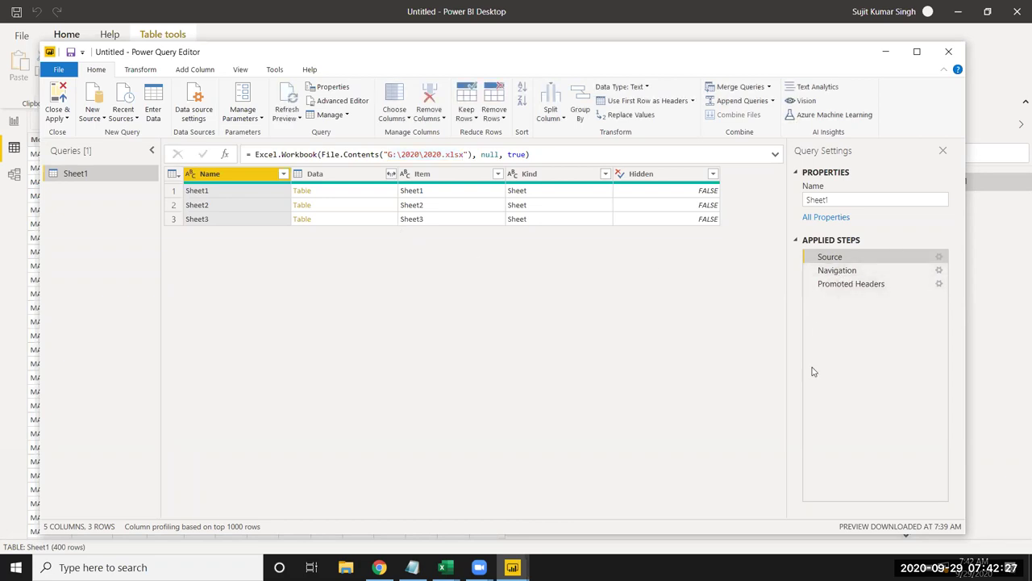
{"action": "left_click", "coordinate": [832, 271]}
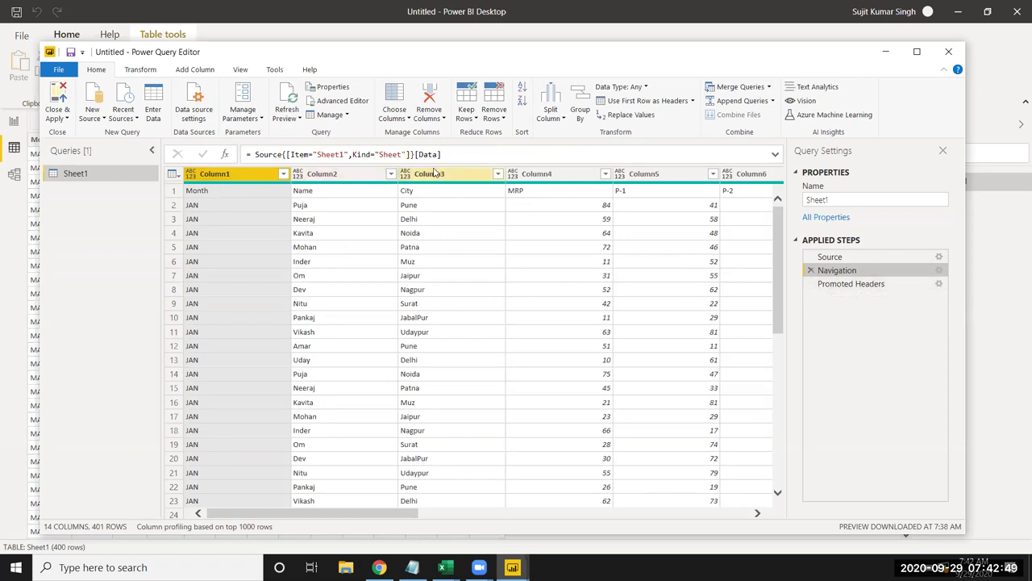
{"action": "left_click", "coordinate": [851, 284]}
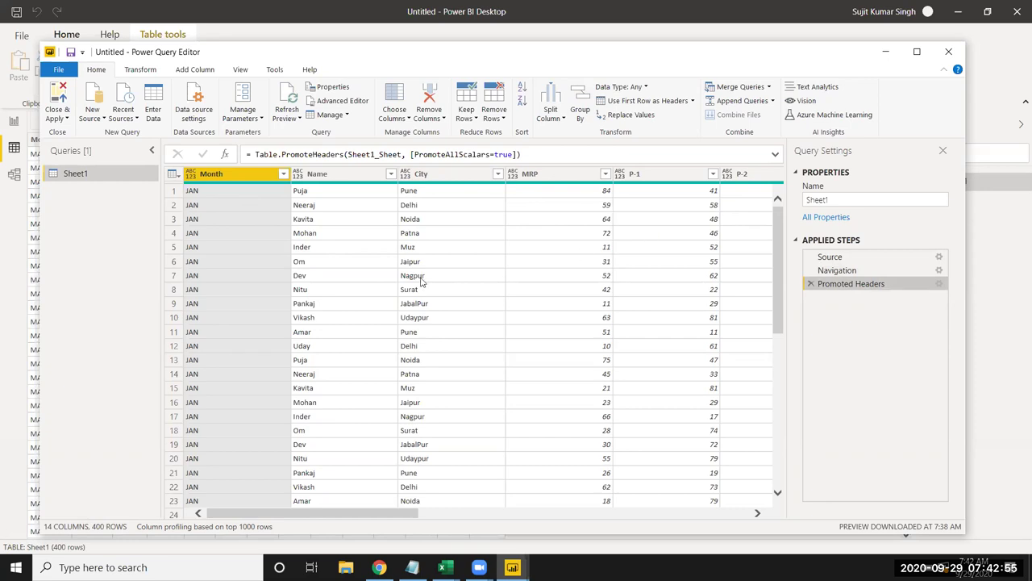
{"action": "left_click", "coordinate": [339, 278]}
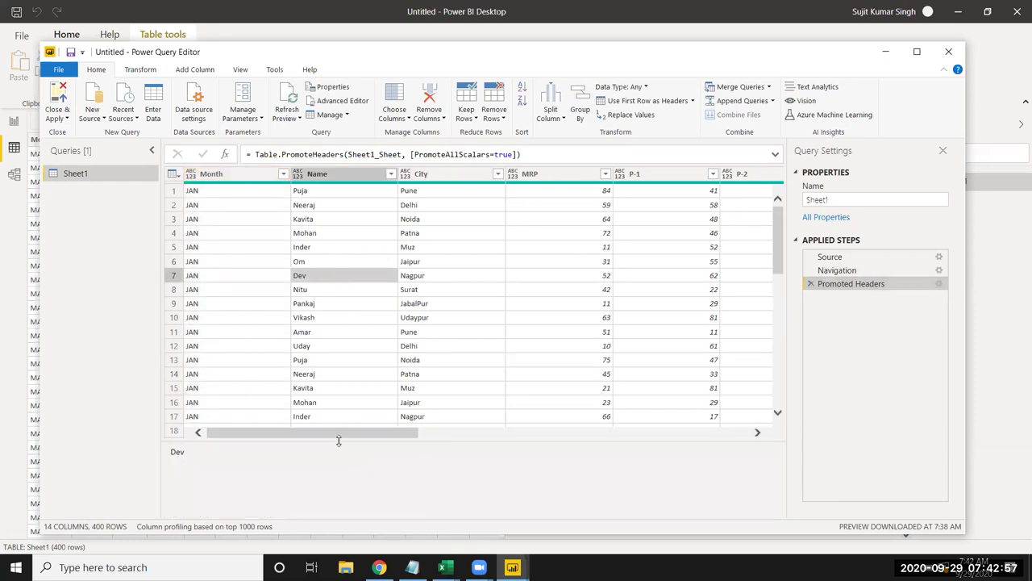
{"action": "mouse_move", "coordinate": [343, 439]}
{"action": "left_mouse_down"}
{"action": "mouse_move", "coordinate": [684, 442]}
{"action": "mouse_move", "coordinate": [297, 442]}
{"action": "left_mouse_up"}
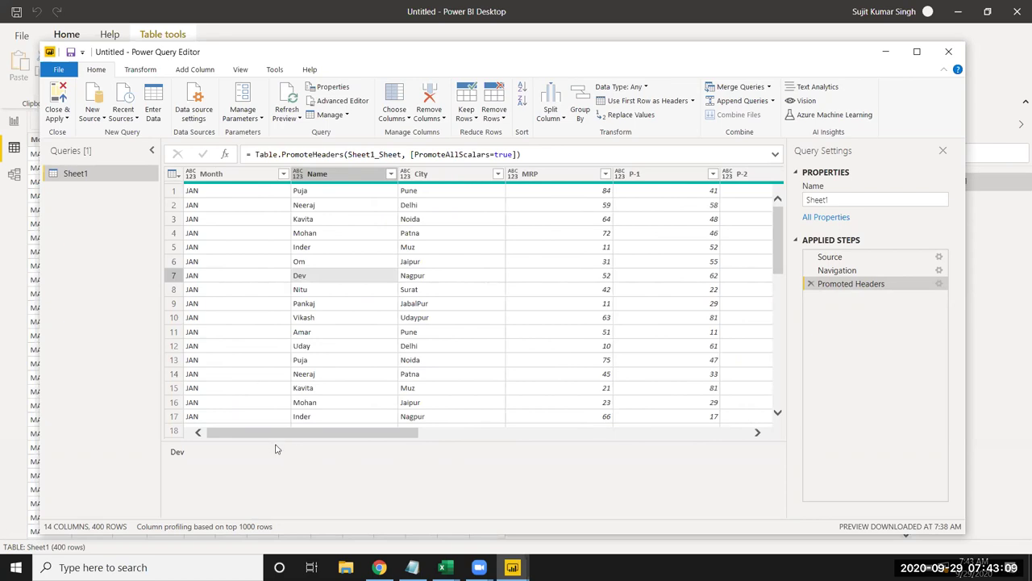
{"action": "left_click", "coordinate": [261, 119]}
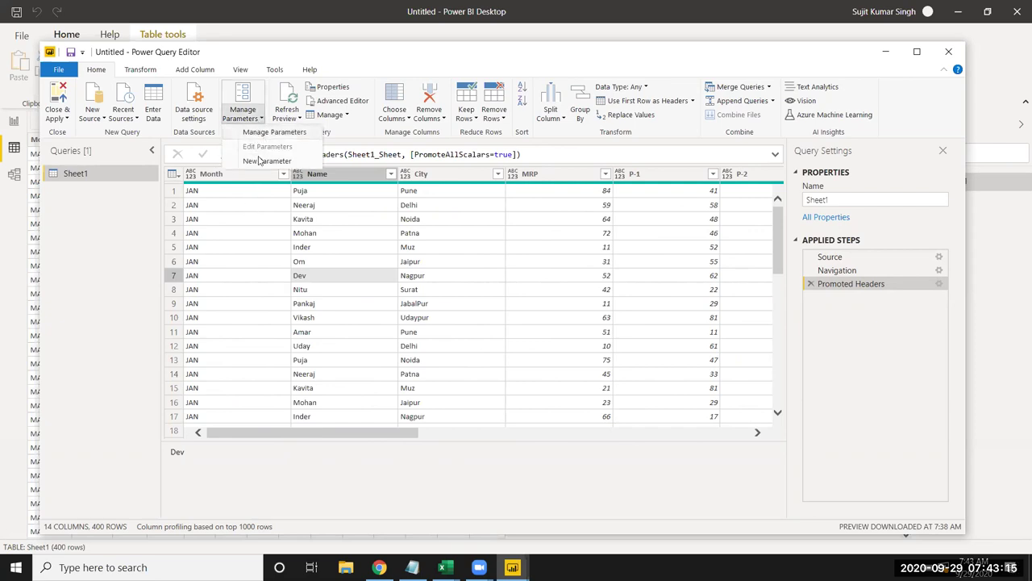
{"action": "left_click", "coordinate": [266, 162]}
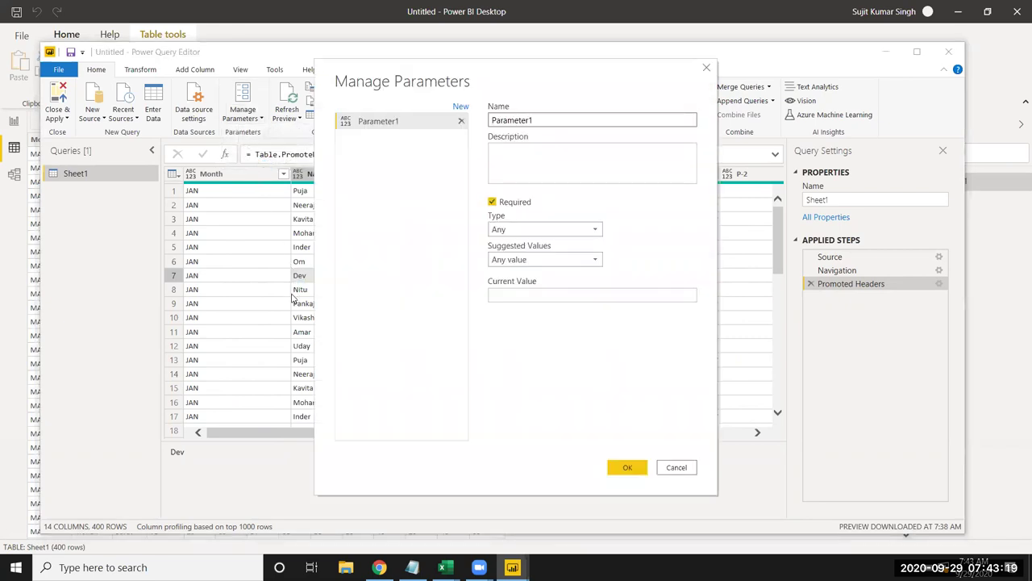
{"action": "left_click", "coordinate": [678, 469]}
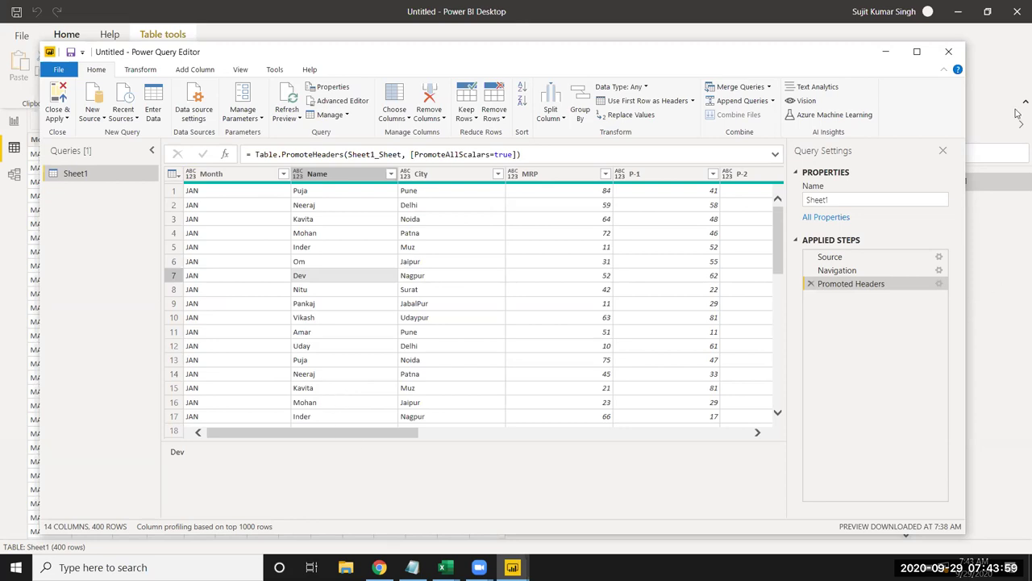
Close the query editor and scroll through Sheet1's 400 rows covering MAR, FEB and JAN
{"action": "left_click", "coordinate": [950, 54]}
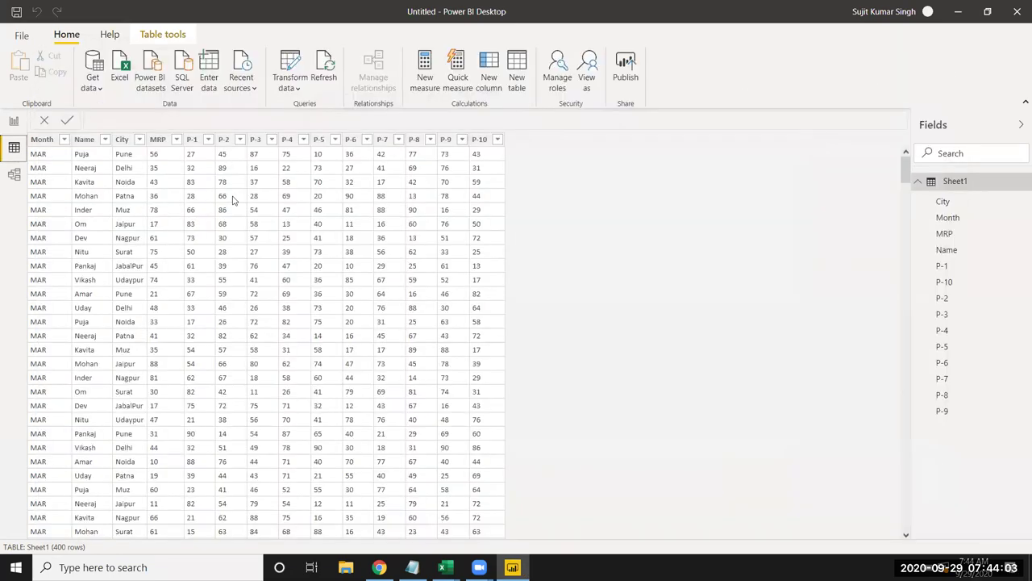
{"action": "scroll", "coordinate": [159, 374], "scroll_direction": "down", "scroll_amount": 15}
{"action": "scroll", "coordinate": [159, 374], "scroll_direction": "down", "scroll_amount": 15}
{"action": "scroll", "coordinate": [159, 373], "scroll_direction": "down", "scroll_amount": 15}
{"action": "scroll", "coordinate": [159, 374], "scroll_direction": "down", "scroll_amount": 15}
{"action": "scroll", "coordinate": [159, 374], "scroll_direction": "down", "scroll_amount": 14}
{"action": "scroll", "coordinate": [159, 373], "scroll_direction": "down", "scroll_amount": 14}
{"action": "scroll", "coordinate": [159, 373], "scroll_direction": "down", "scroll_amount": 14}
{"action": "scroll", "coordinate": [159, 372], "scroll_direction": "down", "scroll_amount": 10}
{"action": "scroll", "coordinate": [159, 372], "scroll_direction": "up", "scroll_amount": 9}
{"action": "scroll", "coordinate": [159, 372], "scroll_direction": "up", "scroll_amount": 17}
{"action": "scroll", "coordinate": [159, 371], "scroll_direction": "up", "scroll_amount": 10}
{"action": "scroll", "coordinate": [159, 372], "scroll_direction": "up", "scroll_amount": 10}
{"action": "scroll", "coordinate": [159, 372], "scroll_direction": "up", "scroll_amount": 10}
{"action": "scroll", "coordinate": [159, 372], "scroll_direction": "up", "scroll_amount": 9}
{"action": "scroll", "coordinate": [159, 371], "scroll_direction": "up", "scroll_amount": 11}
{"action": "scroll", "coordinate": [159, 372], "scroll_direction": "up", "scroll_amount": 16}
{"action": "scroll", "coordinate": [158, 372], "scroll_direction": "up", "scroll_amount": 5}
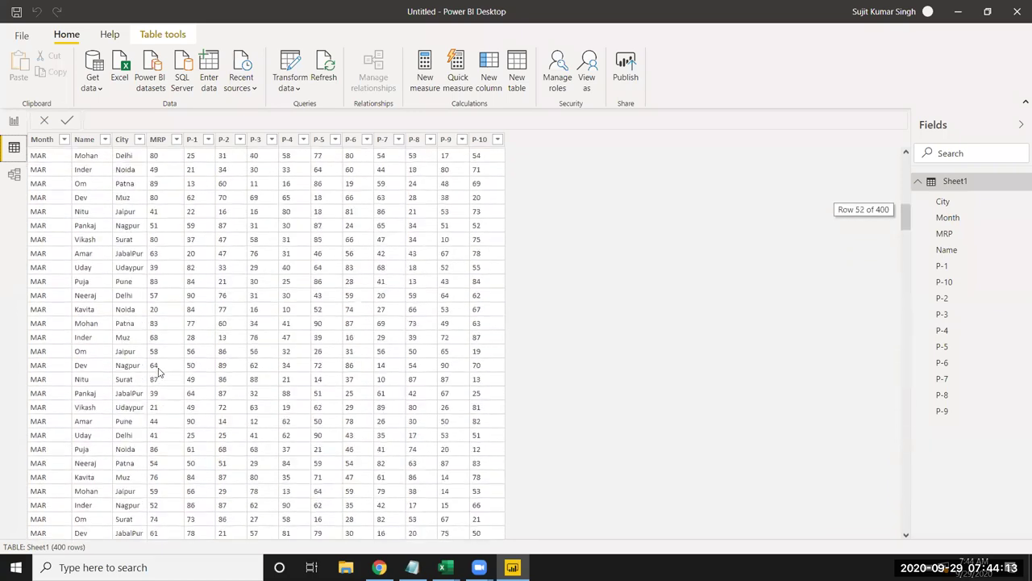
{"action": "scroll", "coordinate": [158, 372], "scroll_direction": "up", "scroll_amount": 10}
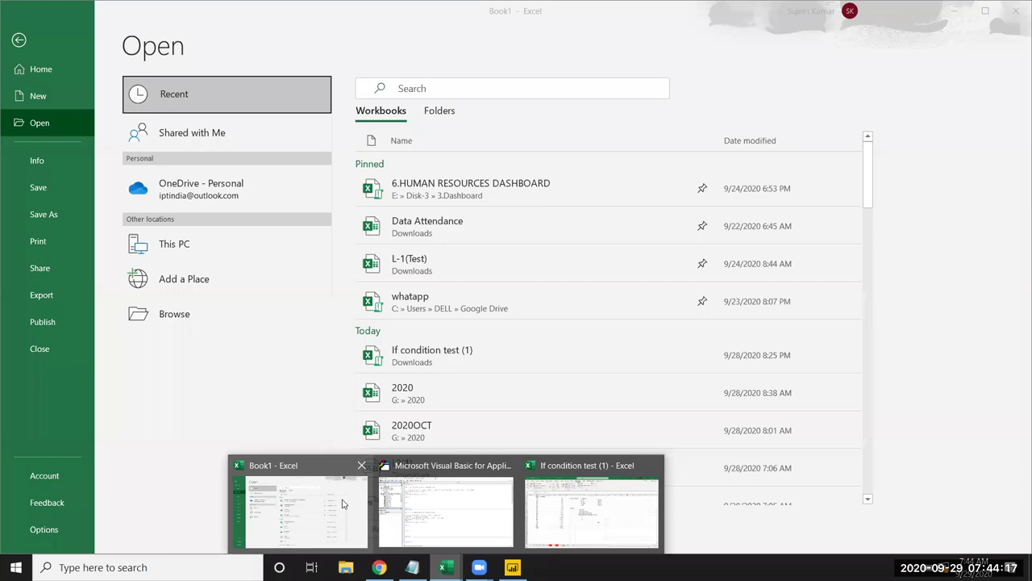
Open the 2020 workbook in Excel and copy its data range A1:N401
{"action": "left_click", "coordinate": [341, 504]}
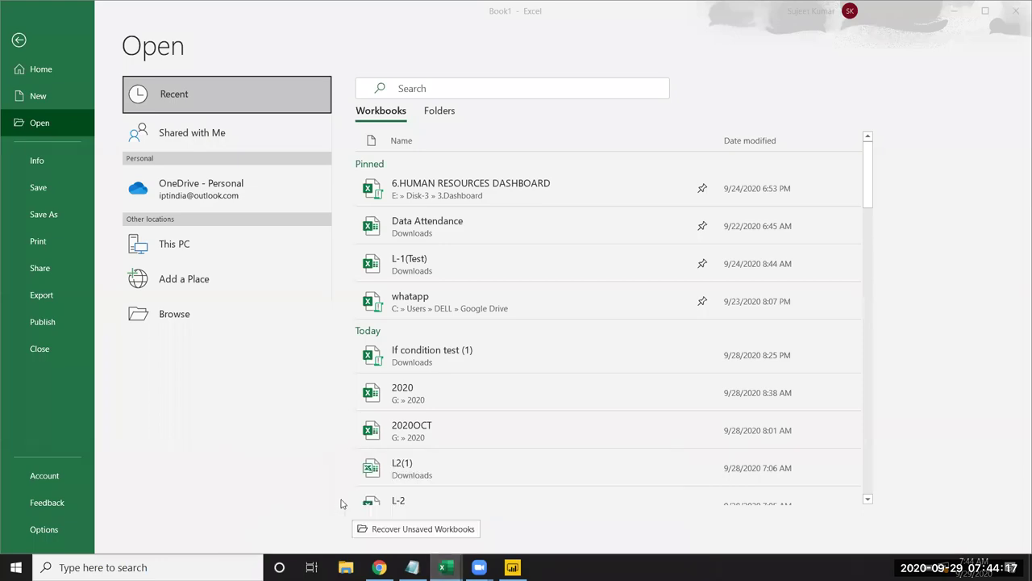
{"action": "left_click", "coordinate": [466, 405]}
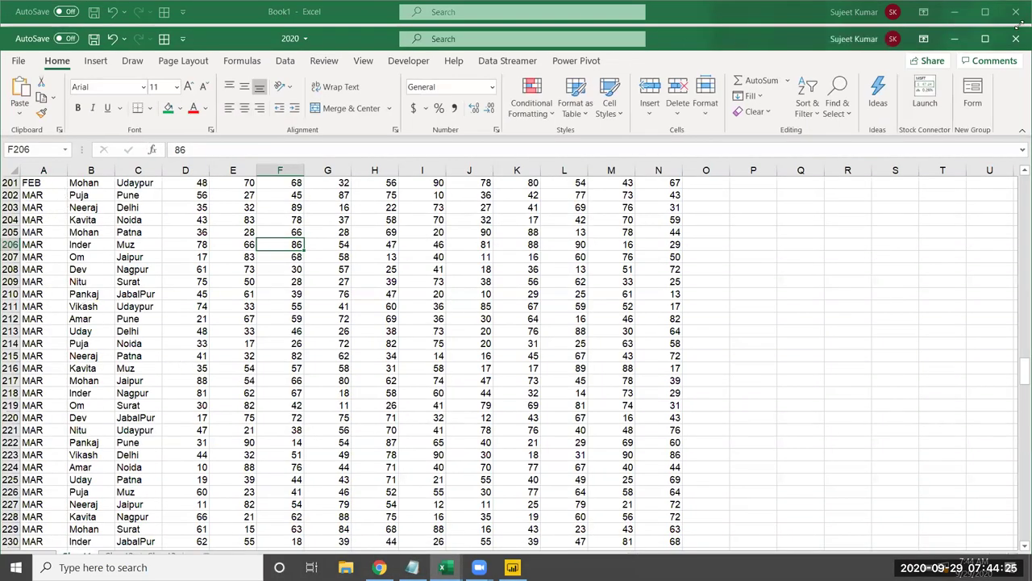
{"action": "left_click", "coordinate": [985, 39]}
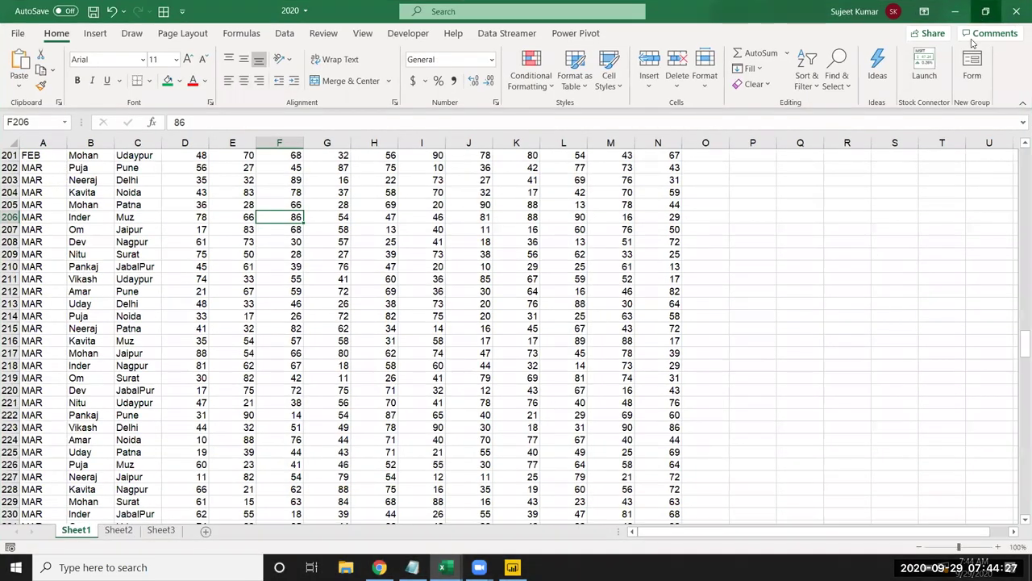
{"action": "left_click", "coordinate": [51, 217]}
{"action": "key", "text": "ctrl+Up"}
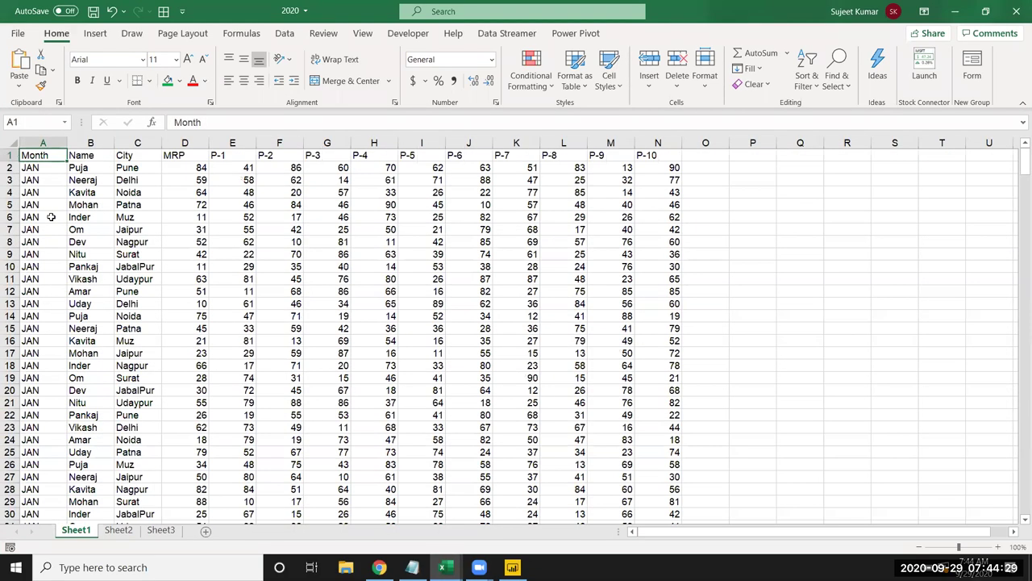
{"action": "key", "text": "ctrl+shift+Right"}
{"action": "key", "text": "ctrl+shift+Down"}
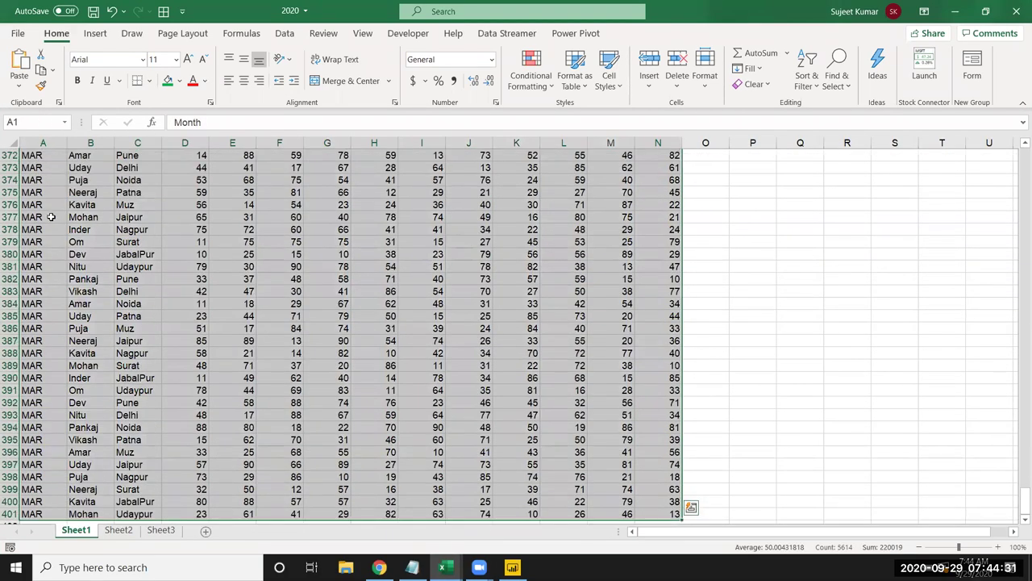
{"action": "key", "text": "ctrl+c"}
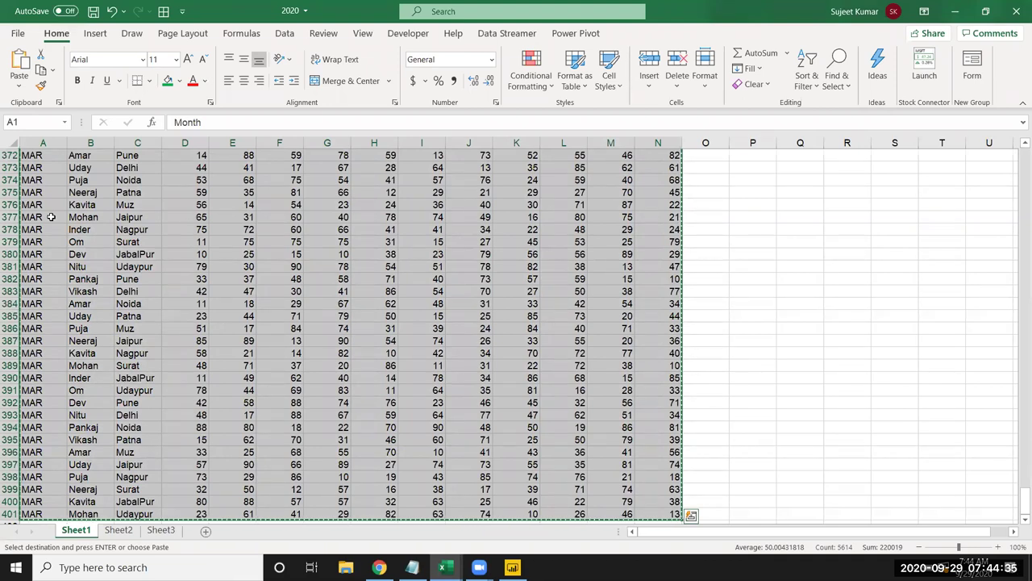
Paste the data into a new workbook and change cell A2's month to APR
{"action": "key", "text": "ctrl+n"}
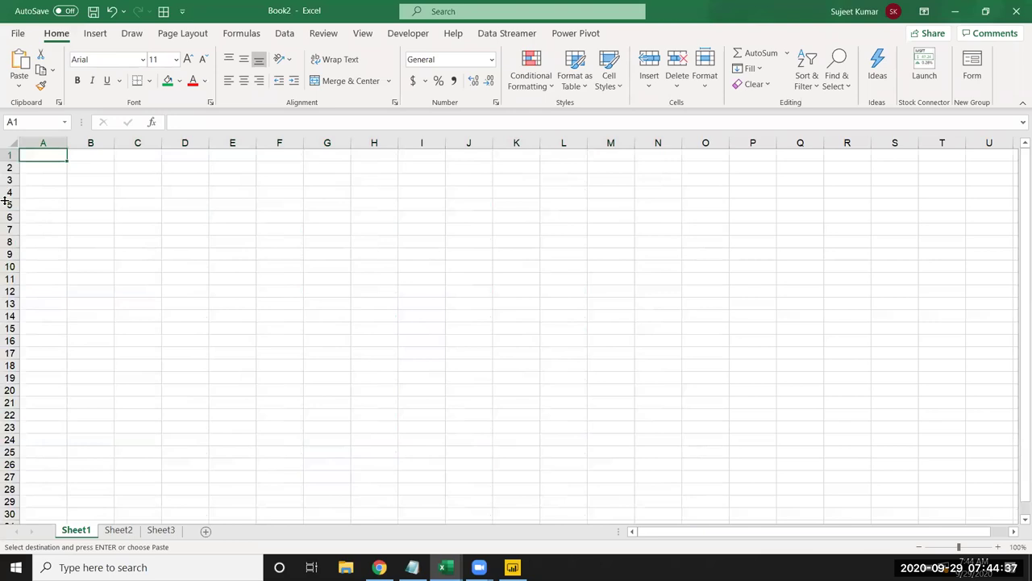
{"action": "key", "text": "ctrl+v"}
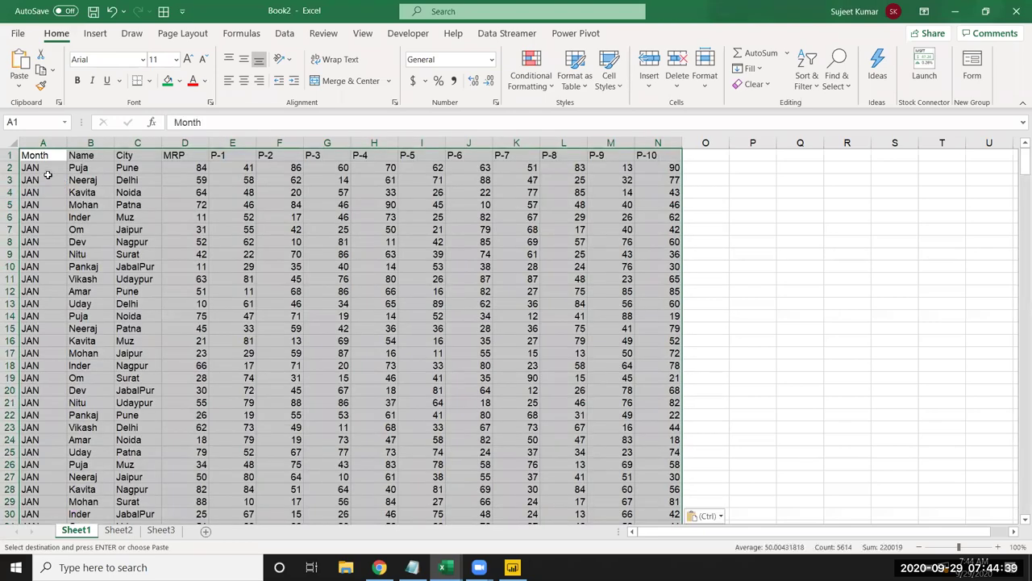
{"action": "left_click", "coordinate": [45, 170]}
{"action": "type", "text": "APR"}
{"action": "key", "text": "Return"}
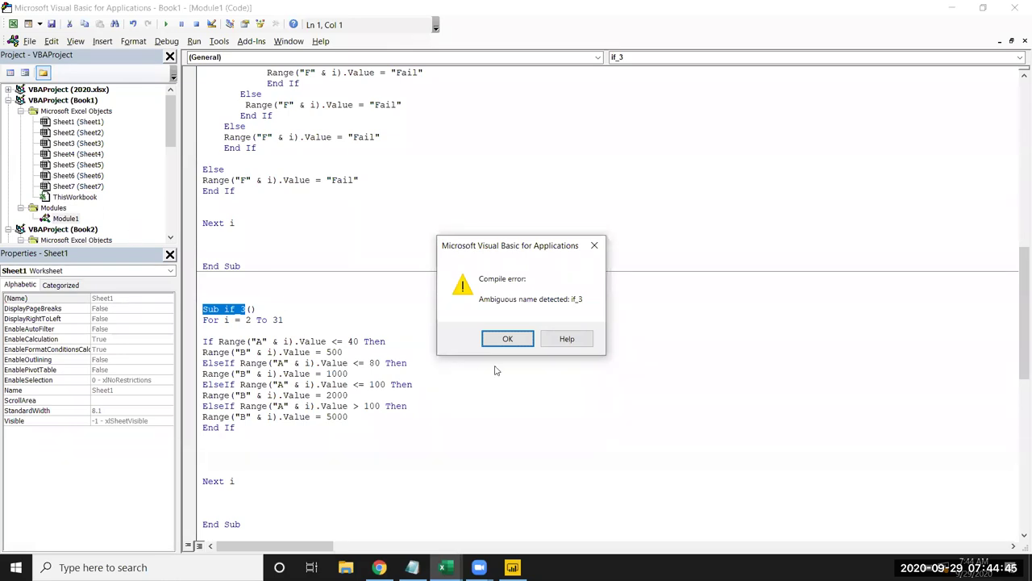
Dismiss the compile error, delete all Module1 code, and close the VBA editor
{"action": "left_click", "coordinate": [594, 245]}
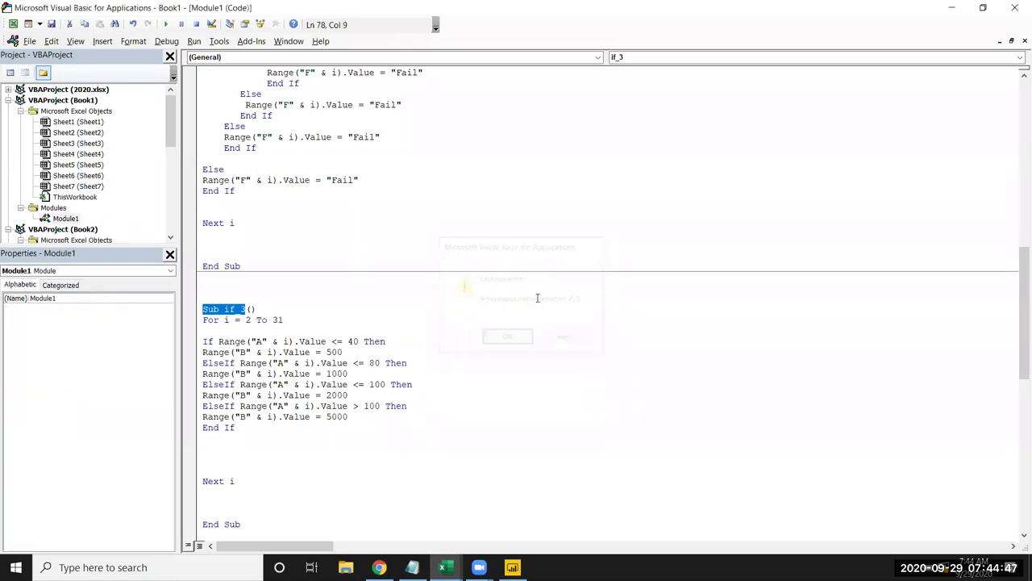
{"action": "scroll", "coordinate": [304, 437], "scroll_direction": "down", "scroll_amount": 1}
{"action": "scroll", "coordinate": [275, 396], "scroll_direction": "down", "scroll_amount": 4}
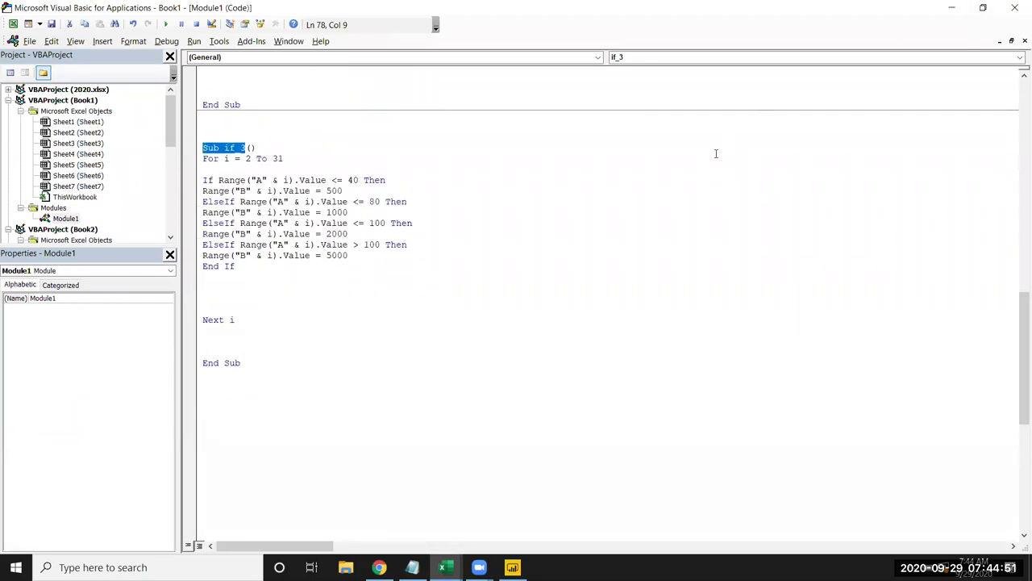
{"action": "key", "text": "ctrl+a"}
{"action": "key", "text": "Delete"}
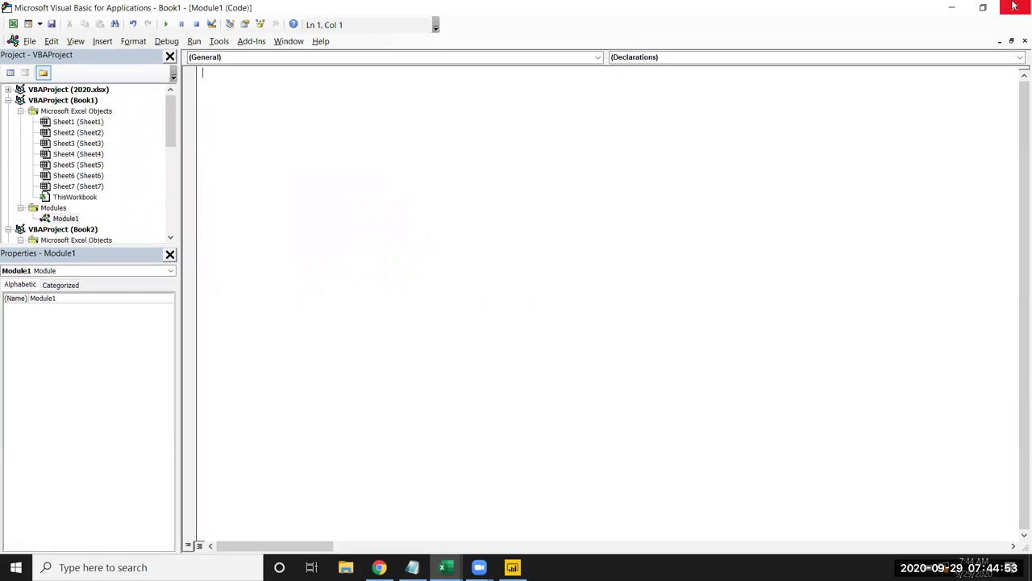
{"action": "left_click", "coordinate": [1015, 6]}
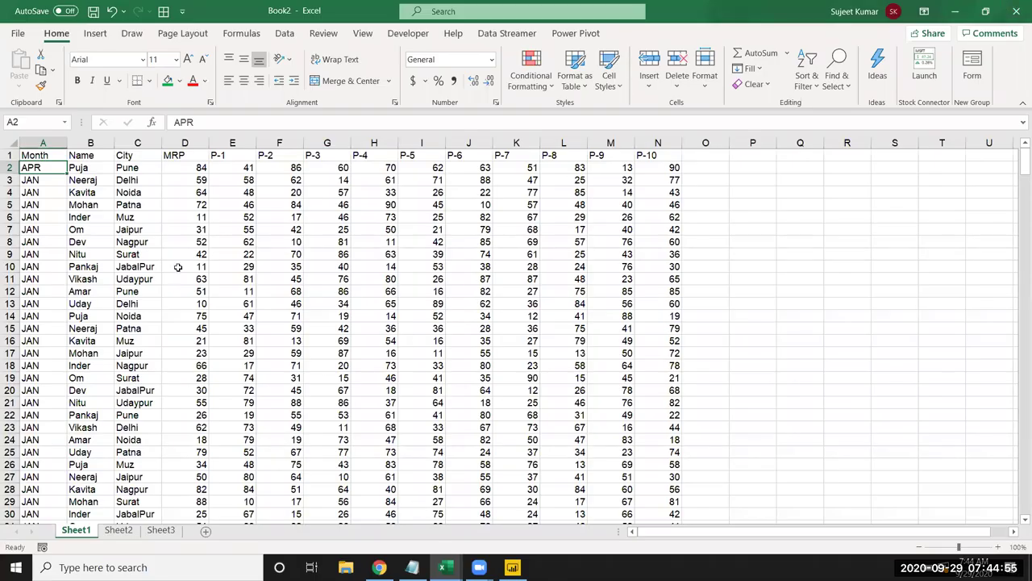
Save the data workbook as 2020_1.xlsx in the 2020 folder
{"action": "key", "text": "Up"}
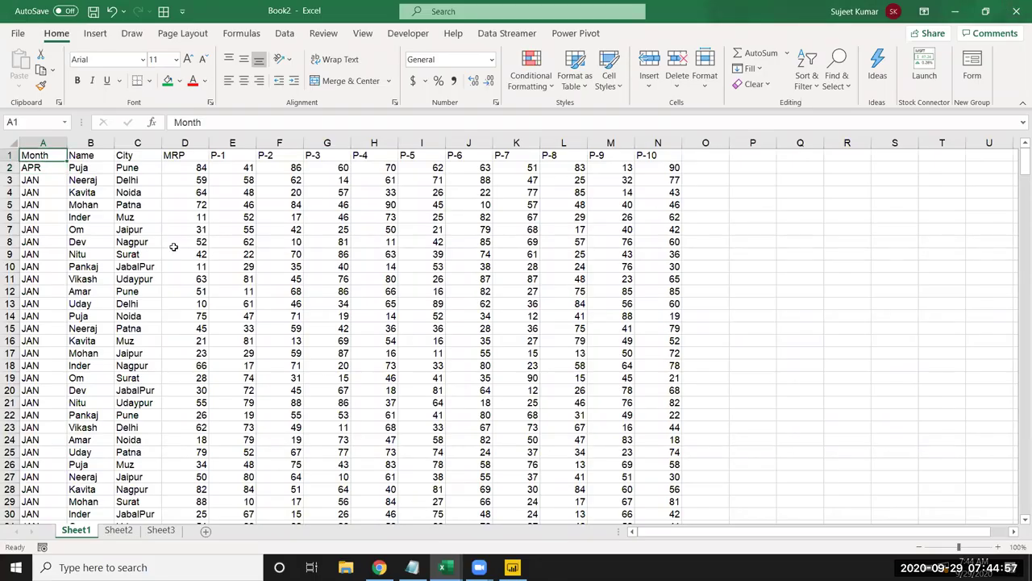
{"action": "left_click", "coordinate": [92, 12]}
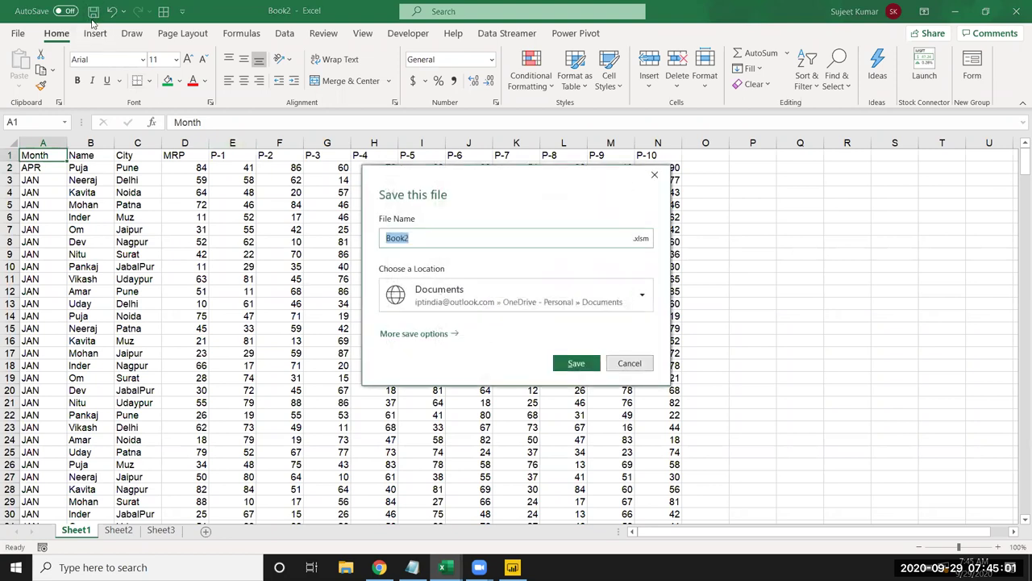
{"action": "left_click", "coordinate": [513, 306]}
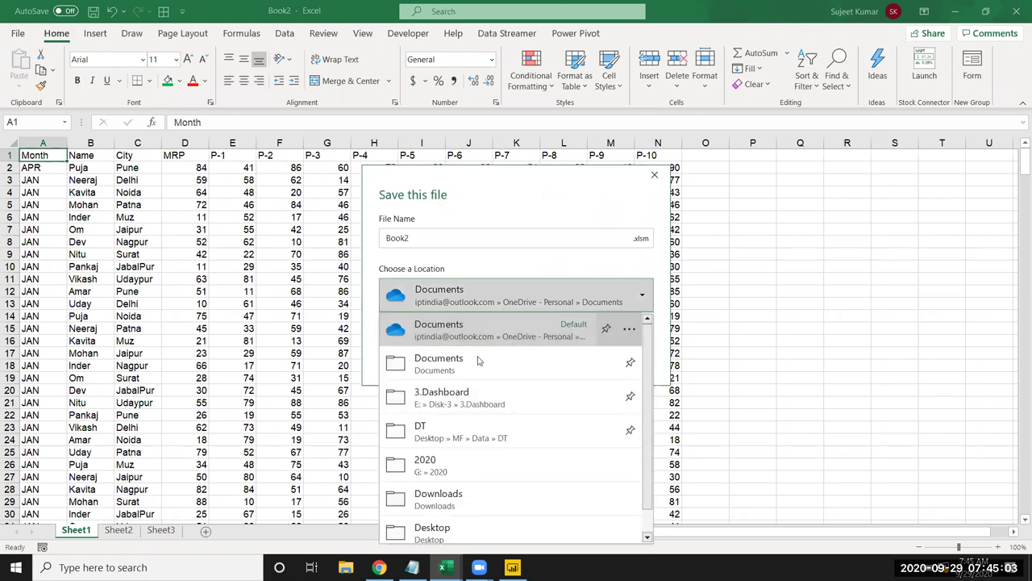
{"action": "left_click", "coordinate": [457, 459]}
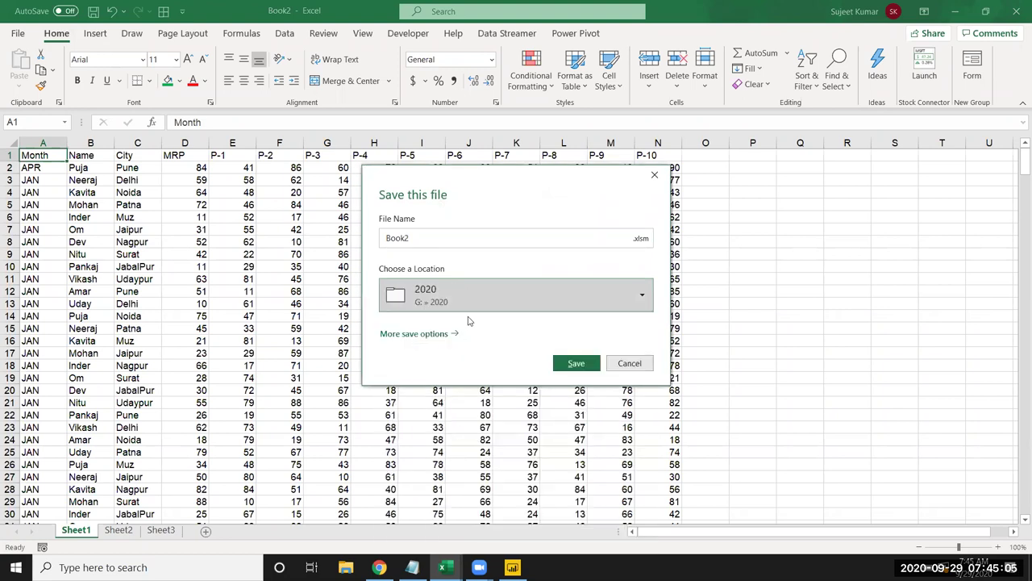
{"action": "left_click", "coordinate": [442, 238]}
{"action": "type", "text": "2020_1"}
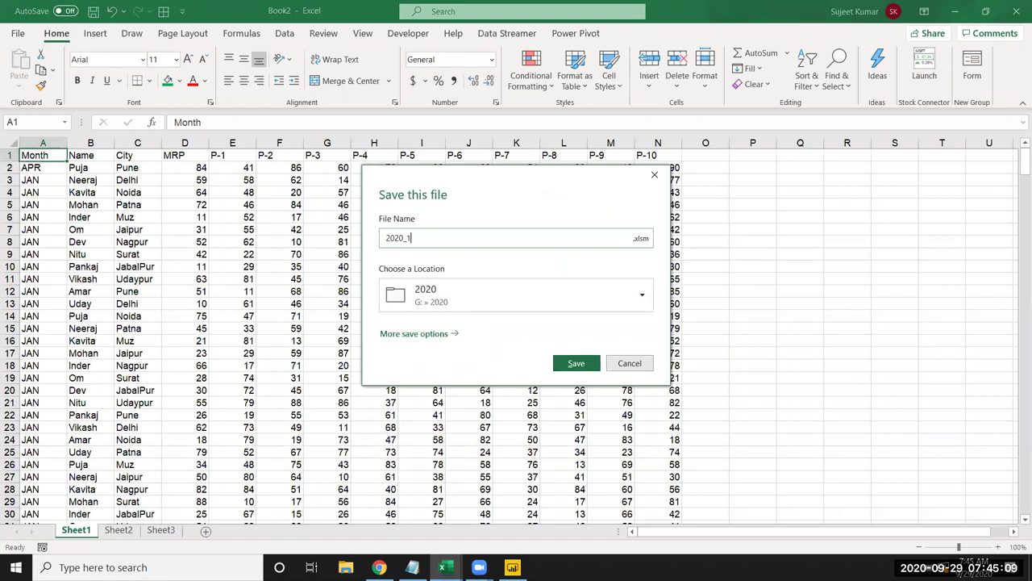
{"action": "left_click", "coordinate": [642, 238]}
{"action": "left_click", "coordinate": [673, 252]}
{"action": "left_click", "coordinate": [576, 362]}
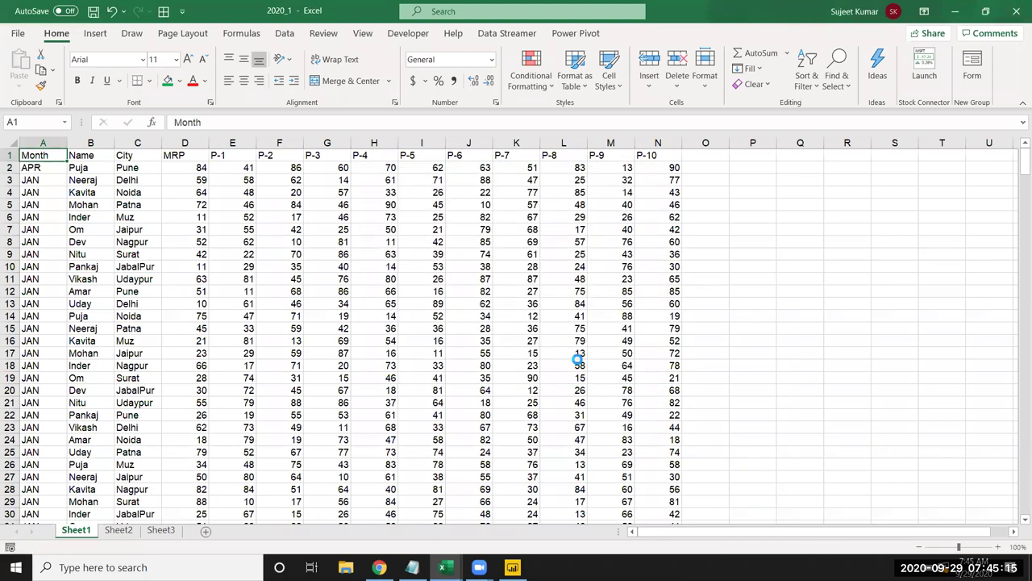
Close the 2020_1, 2020 and Book1 workbooks, discarding Book1's changes
{"action": "left_click", "coordinate": [1016, 11]}
{"action": "left_click", "coordinate": [1016, 12]}
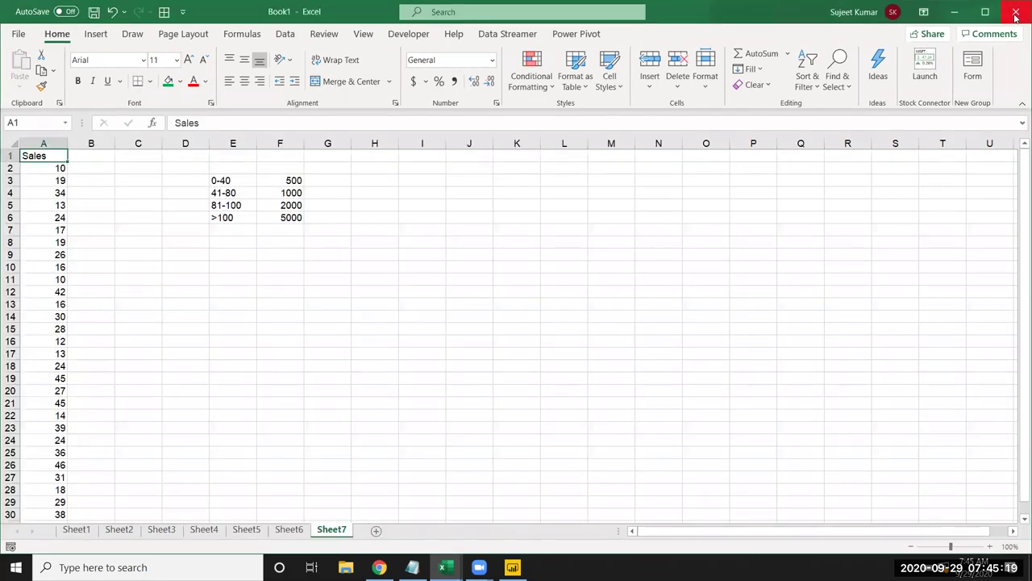
{"action": "left_click", "coordinate": [1016, 11]}
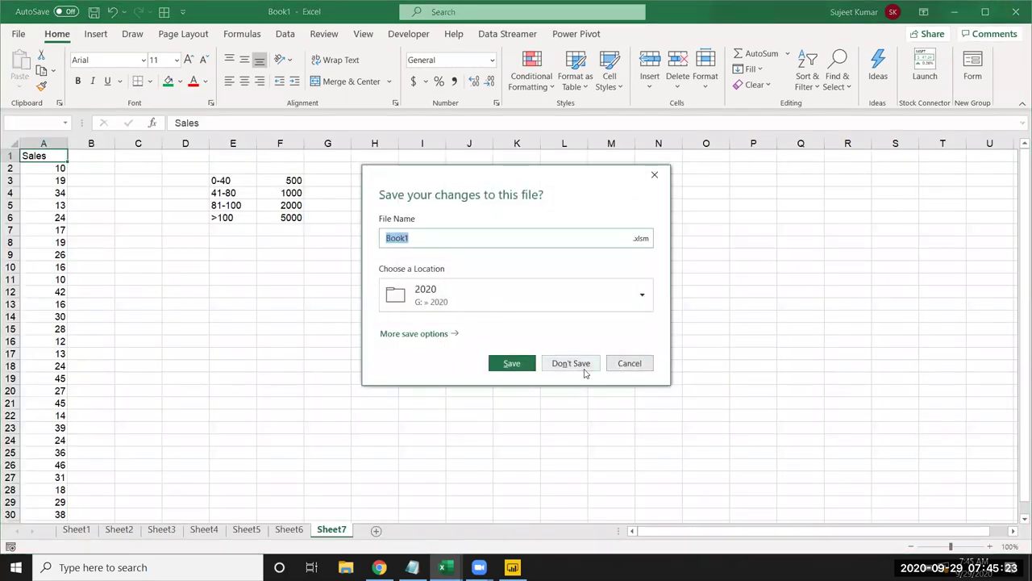
{"action": "left_click", "coordinate": [586, 367]}
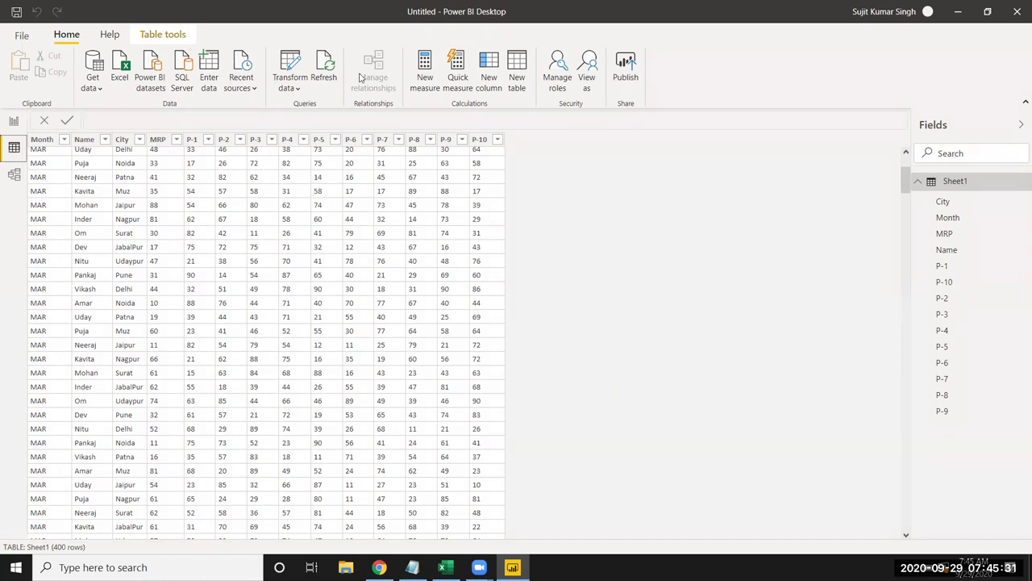
Open Transform data into Power Query and add 2020_1.xlsx as a new Excel source
{"action": "left_click", "coordinate": [292, 87]}
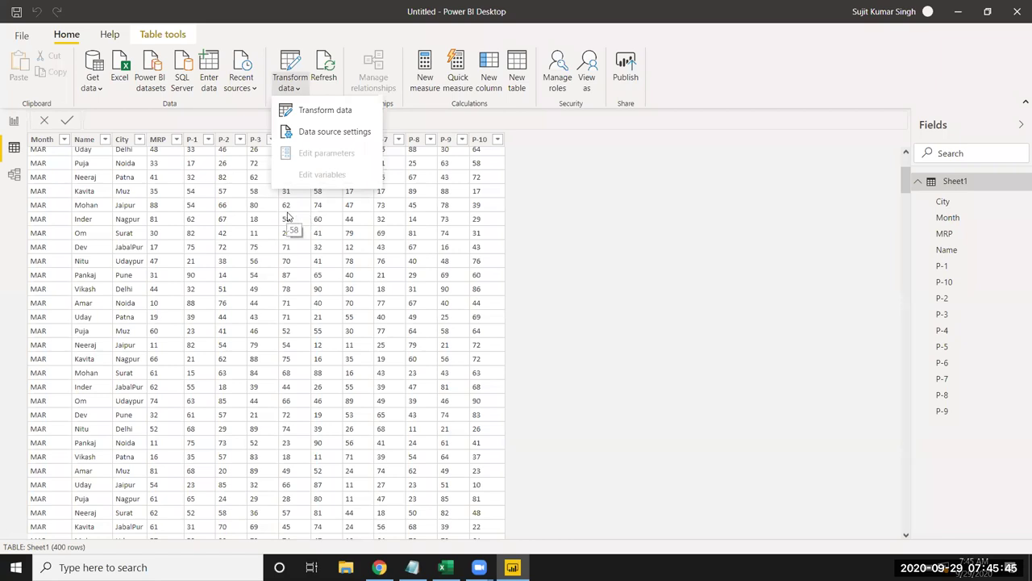
{"action": "left_click", "coordinate": [328, 111]}
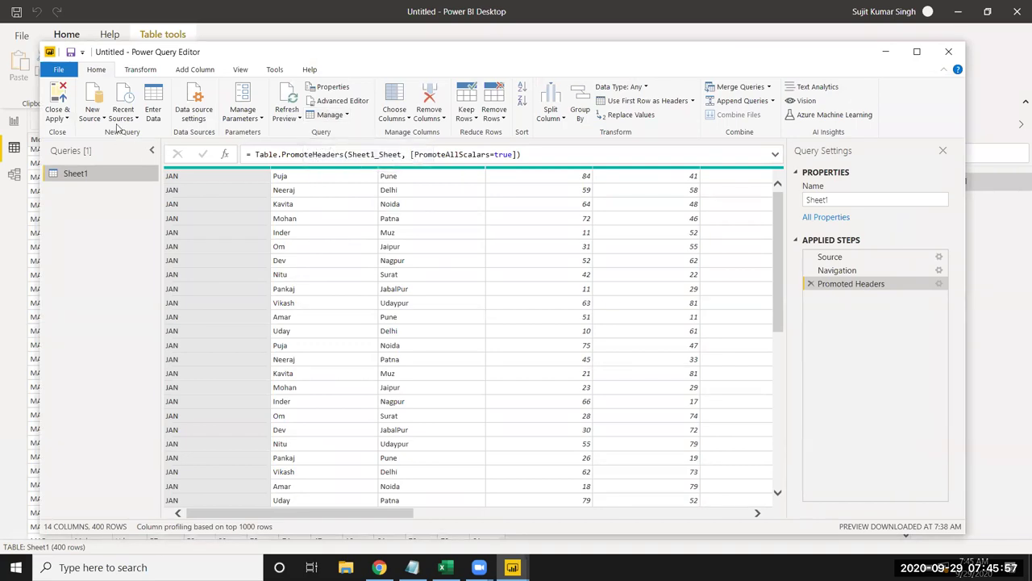
{"action": "left_click", "coordinate": [92, 115]}
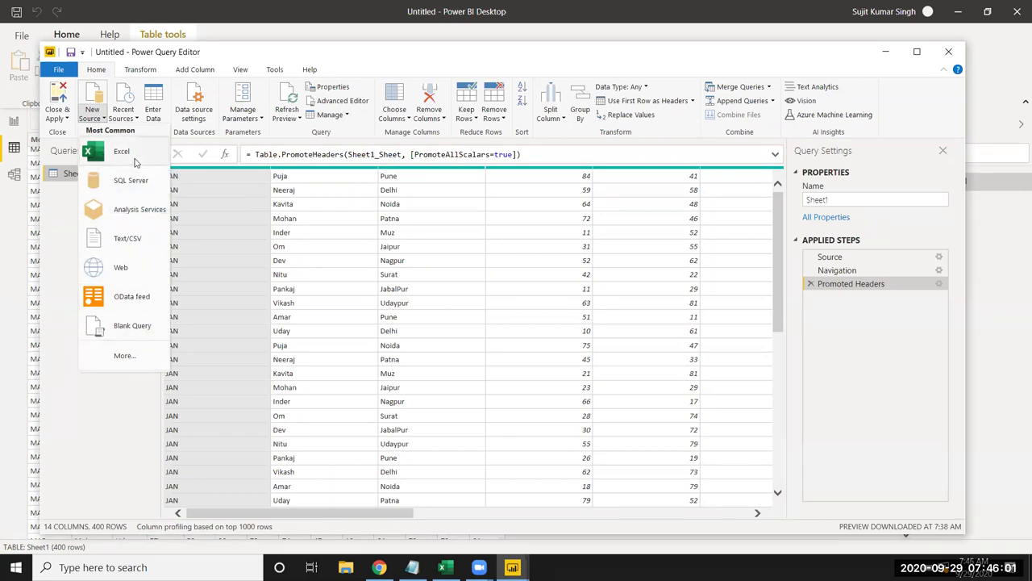
{"action": "left_click", "coordinate": [133, 161]}
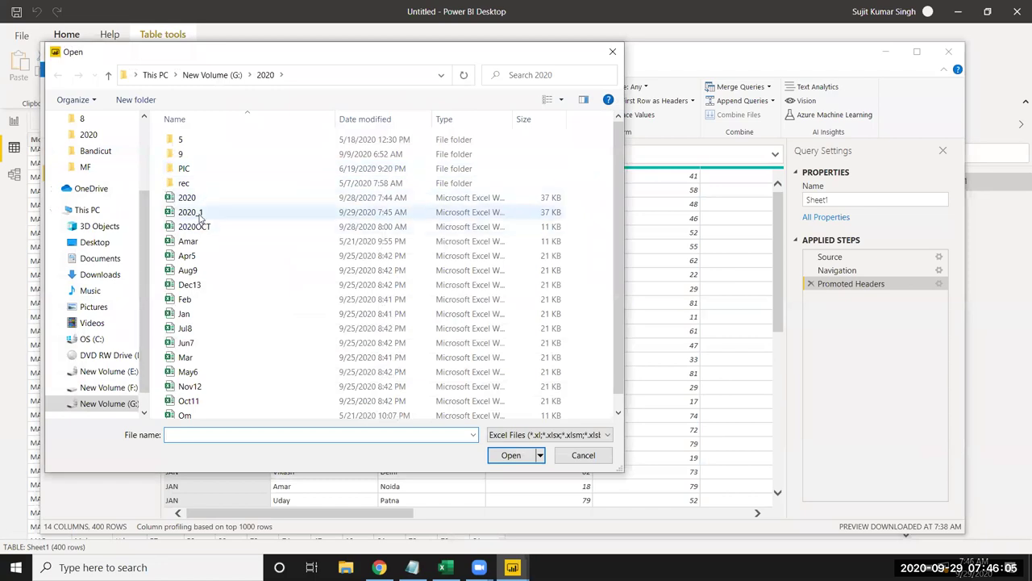
{"action": "left_click", "coordinate": [200, 214]}
{"action": "left_click", "coordinate": [516, 456]}
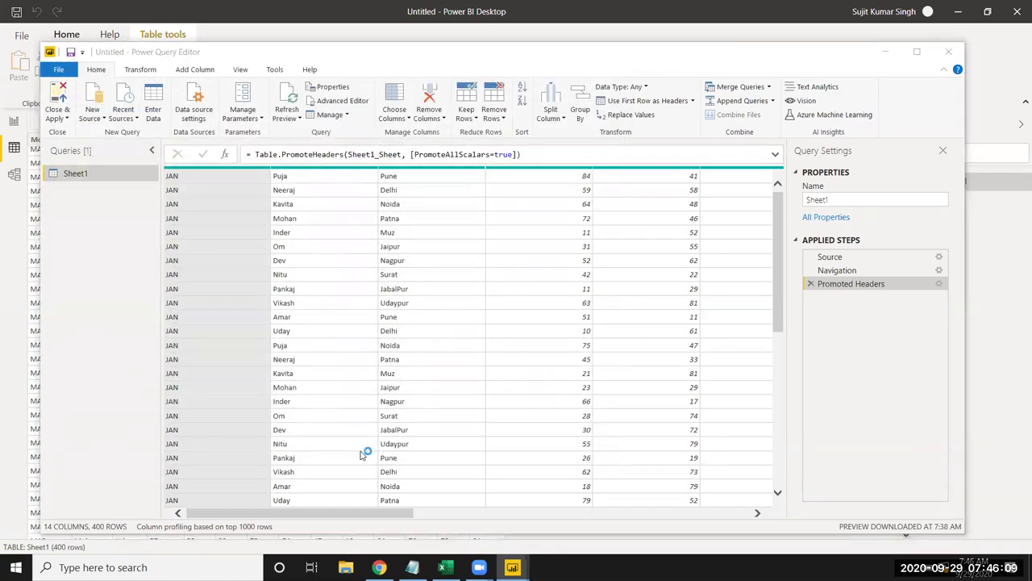
Preview Sheet1 of 2020_1 in the Navigator, cancel the import, and switch to Excel
{"action": "left_click", "coordinate": [271, 159]}
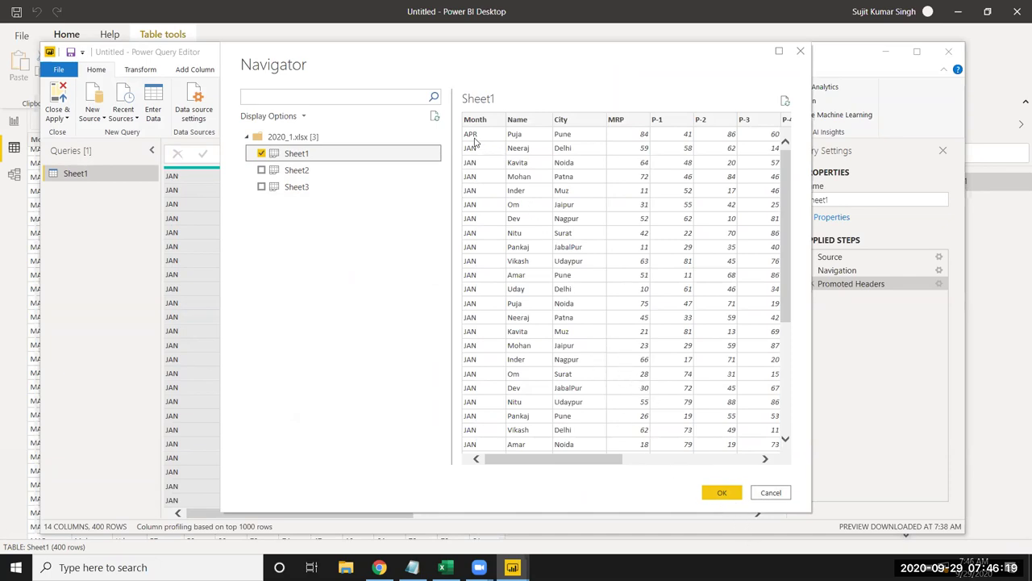
{"action": "scroll", "coordinate": [535, 234], "scroll_direction": "down", "scroll_amount": 1}
{"action": "scroll", "coordinate": [783, 218], "scroll_direction": "up", "scroll_amount": 1}
{"action": "left_click_drag", "start_coordinate": [780, 228], "coordinate": [806, 152]}
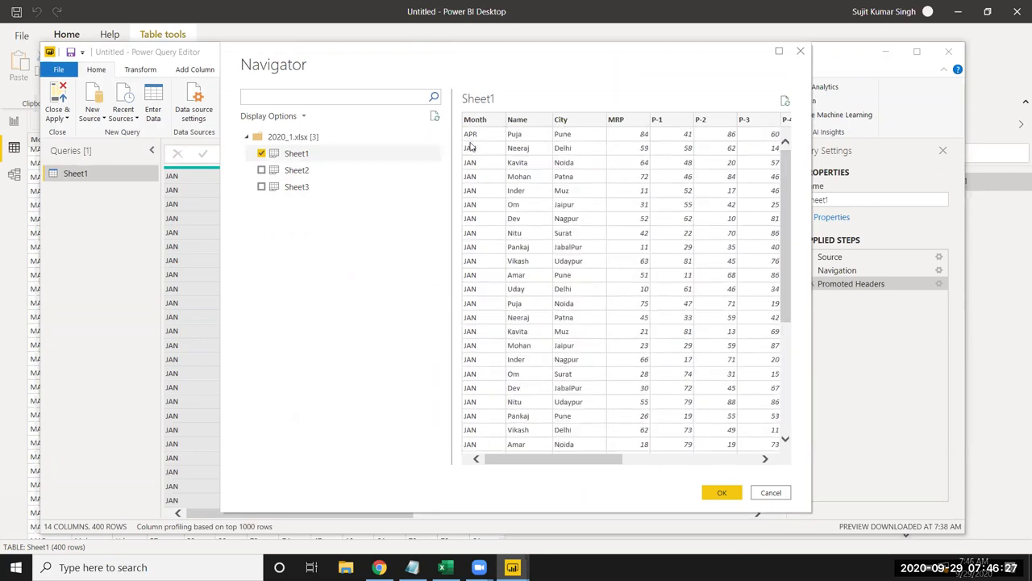
{"action": "left_click", "coordinate": [776, 492]}
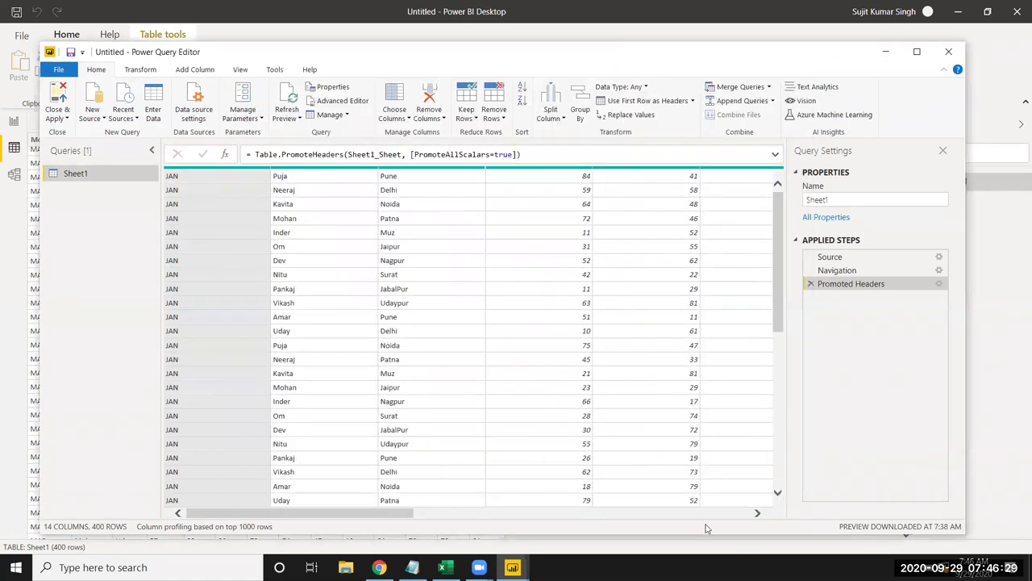
{"action": "key", "text": "alt+Tab"}
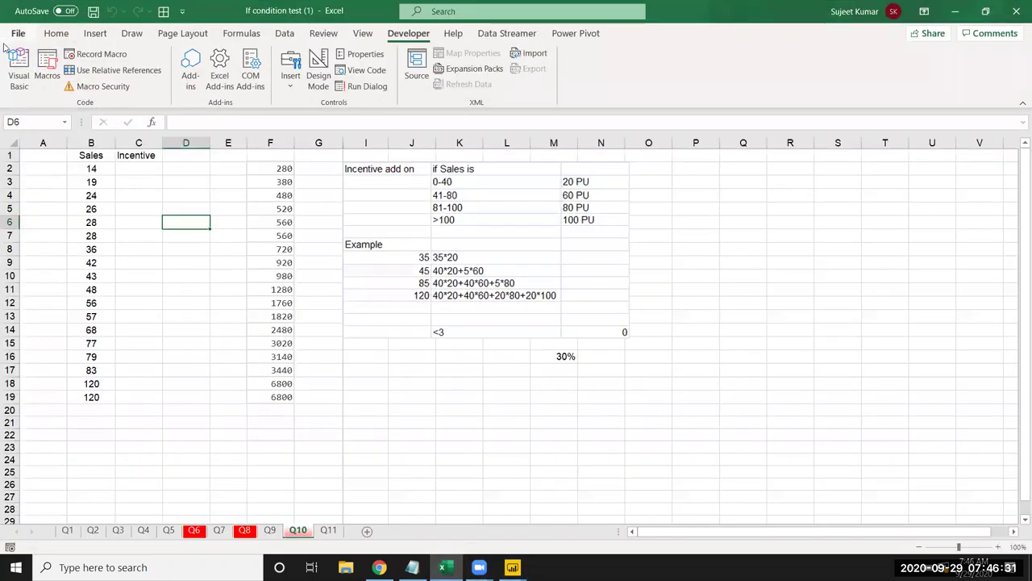
Reopen 2020_1, fill APR down the Month column from A2 with Ctrl+D, and close it
{"action": "left_click", "coordinate": [14, 40]}
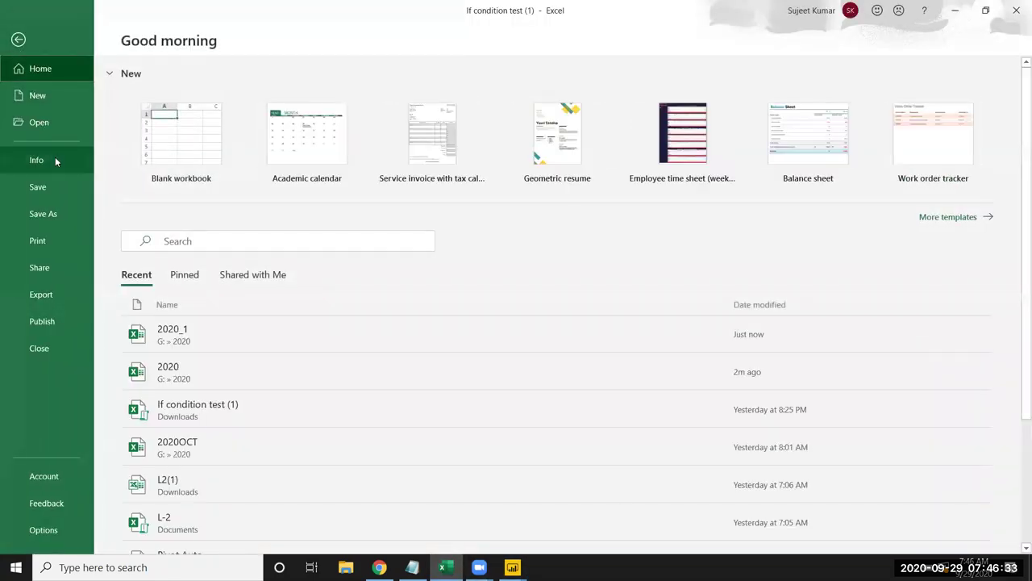
{"action": "left_click", "coordinate": [185, 334]}
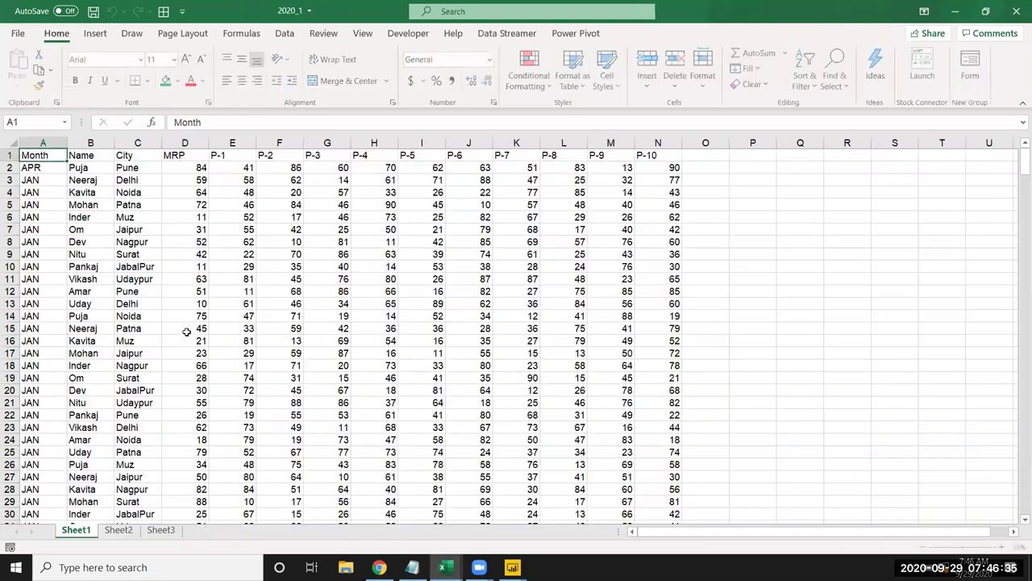
{"action": "left_click", "coordinate": [28, 167]}
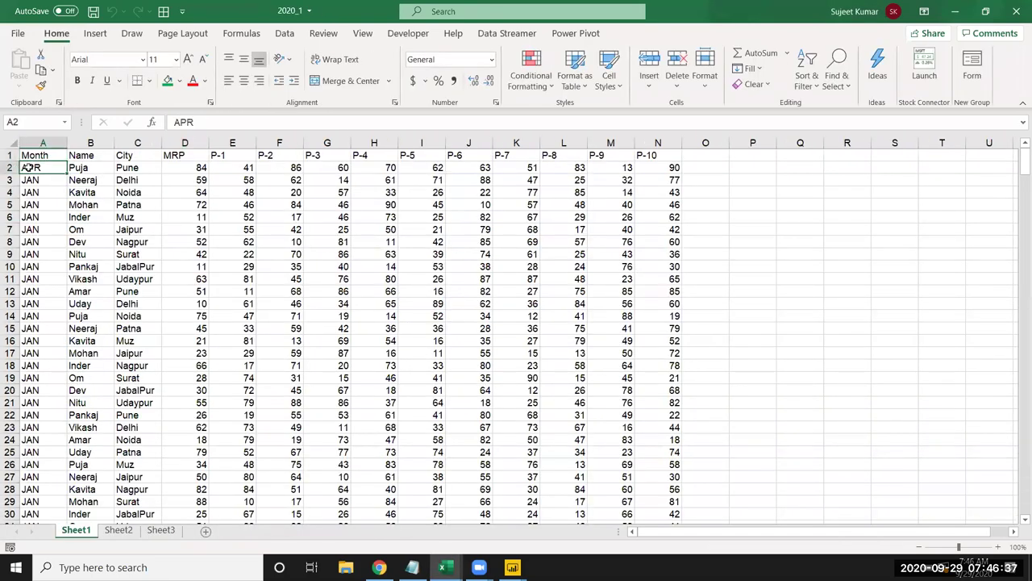
{"action": "key", "text": "ctrl+shift+Down"}
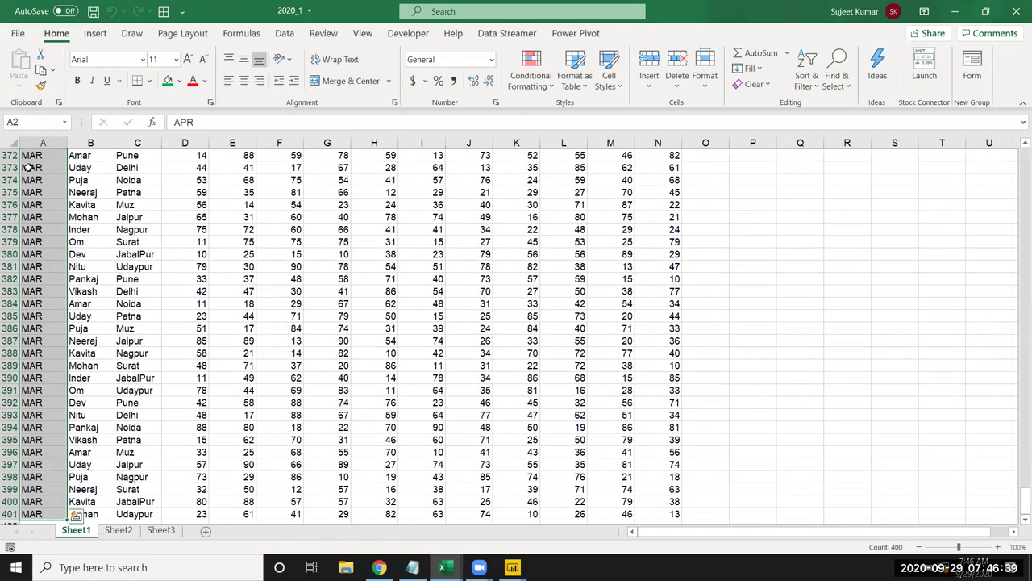
{"action": "key", "text": "ctrl+d"}
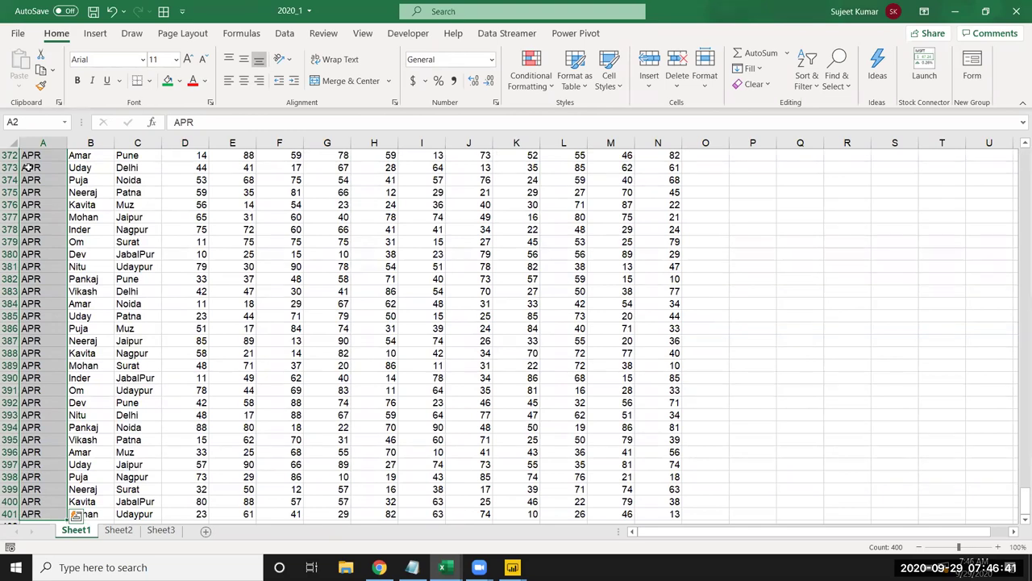
{"action": "key", "text": "ctrl+Home"}
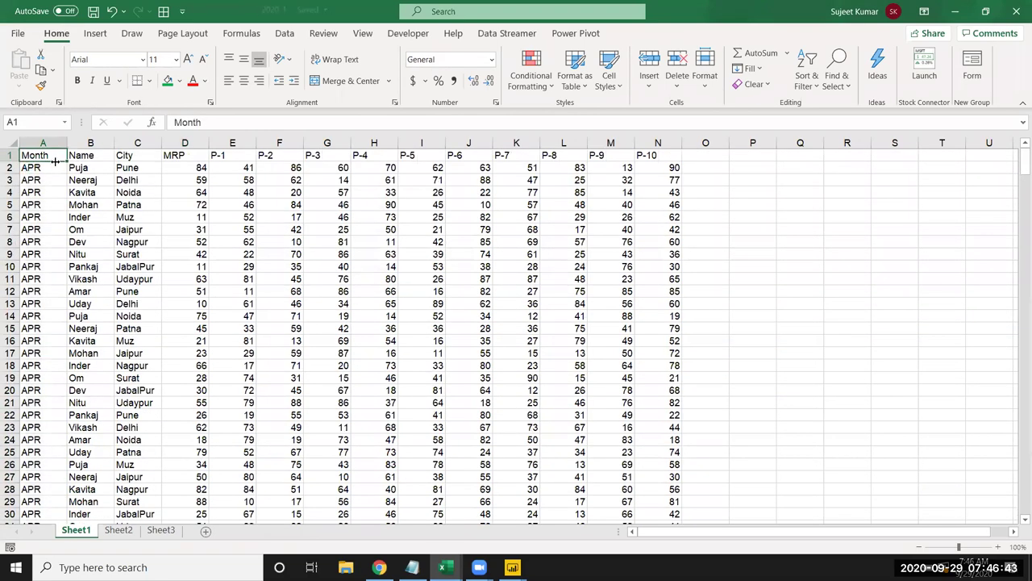
{"action": "left_click", "coordinate": [1016, 14]}
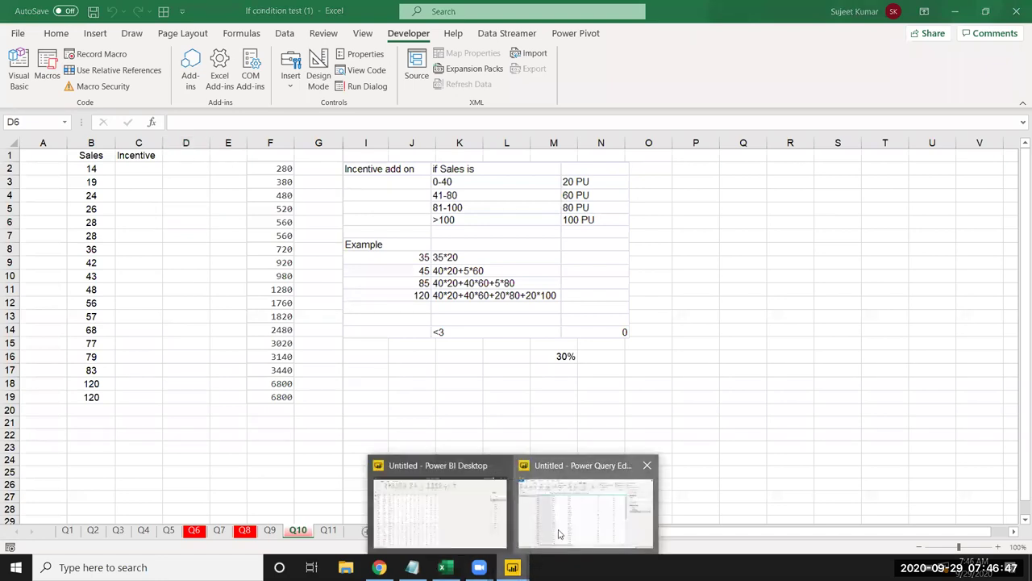
Load Sheet1 of 2020_1.xlsx into the query editor as the new query Sheet1 (2)
{"action": "mouse_move", "coordinate": [512, 567]}
{"action": "left_click", "coordinate": [588, 508]}
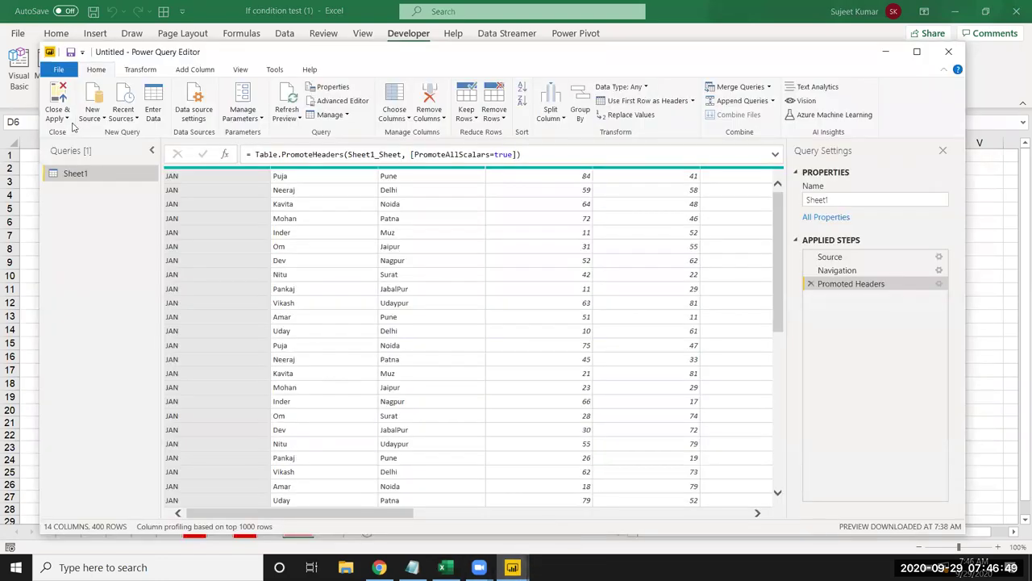
{"action": "left_click", "coordinate": [93, 107]}
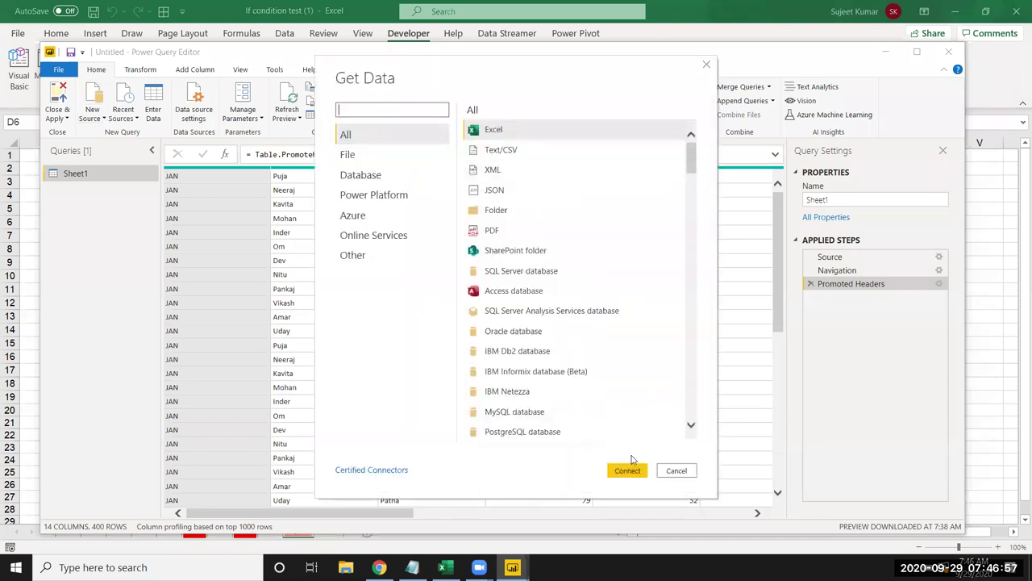
{"action": "left_click", "coordinate": [635, 470]}
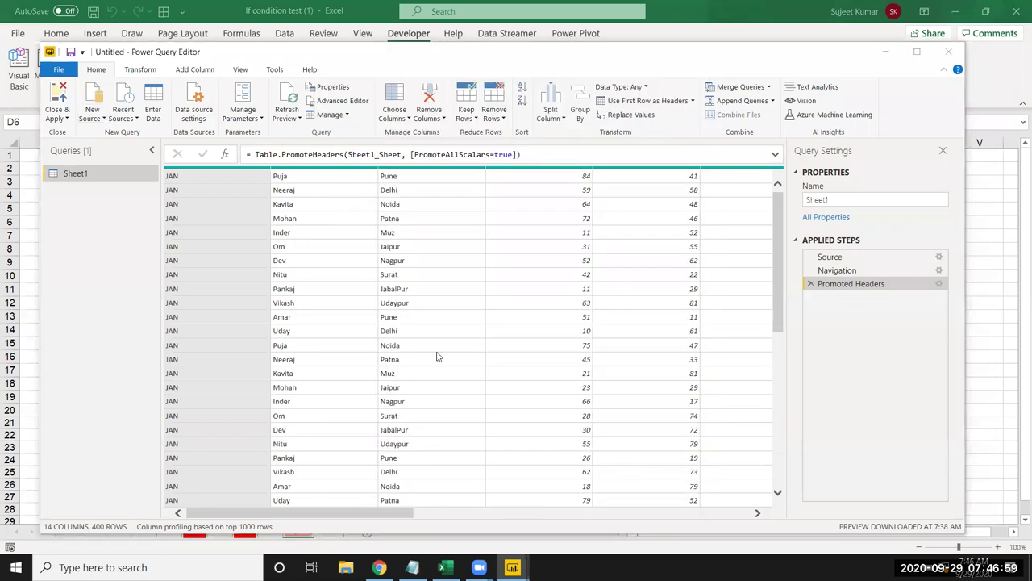
{"action": "left_click", "coordinate": [225, 212]}
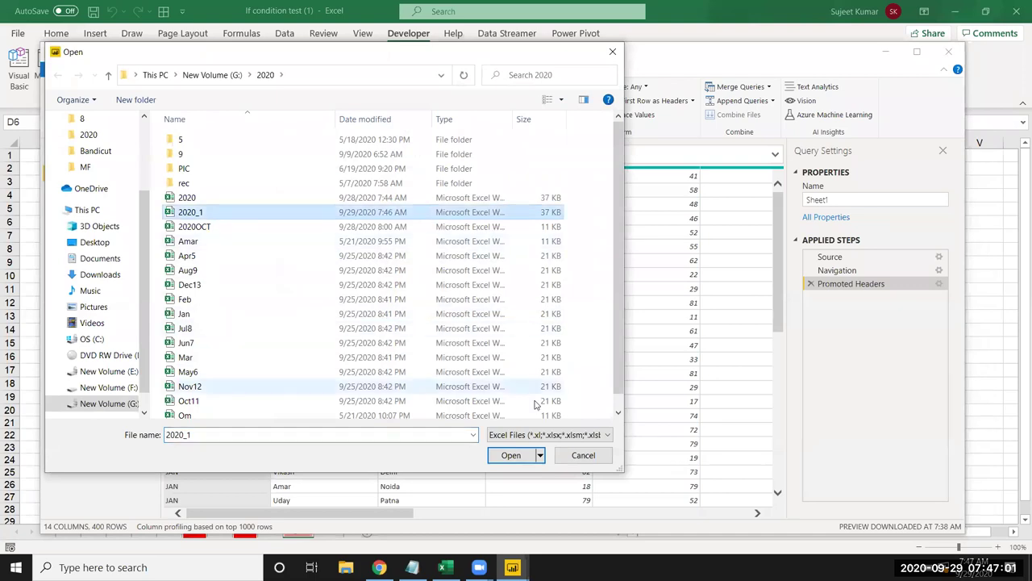
{"action": "left_click", "coordinate": [529, 460]}
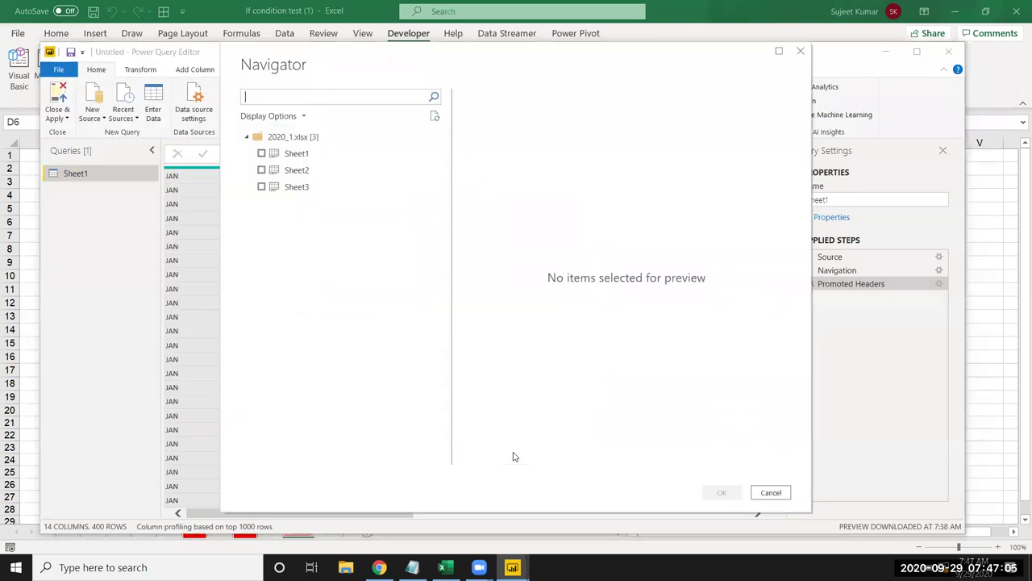
{"action": "left_click", "coordinate": [261, 153]}
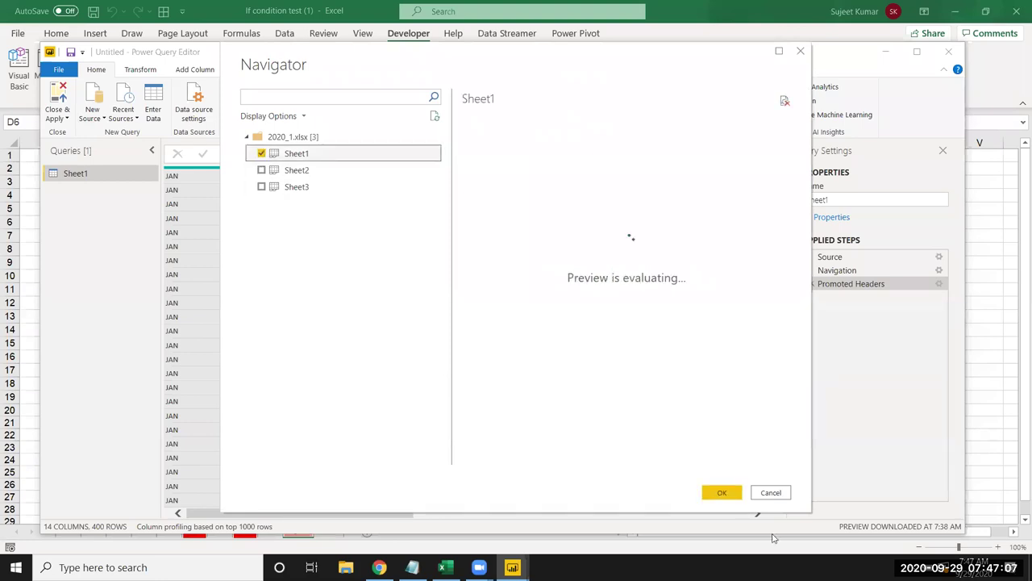
{"action": "left_click", "coordinate": [724, 493]}
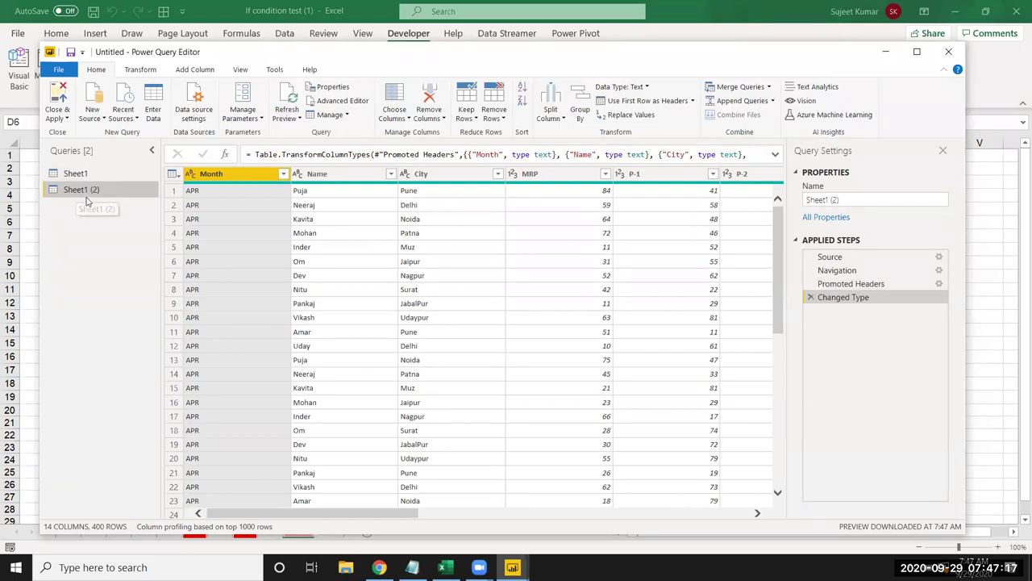
Rename the Sheet1 (2) query to Apr
{"action": "right_click", "coordinate": [89, 194]}
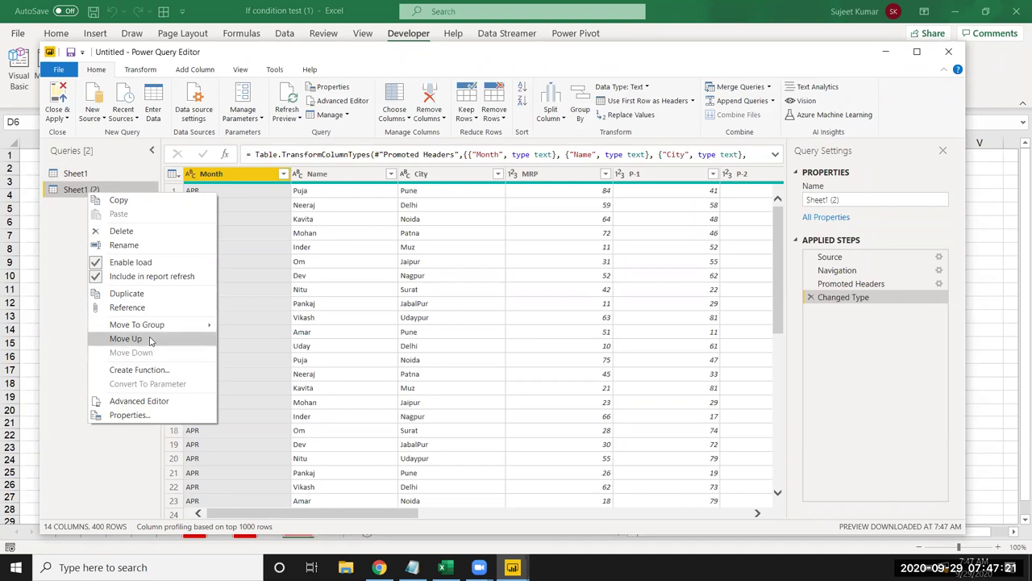
{"action": "left_click", "coordinate": [150, 245]}
{"action": "type", "text": "Apr"}
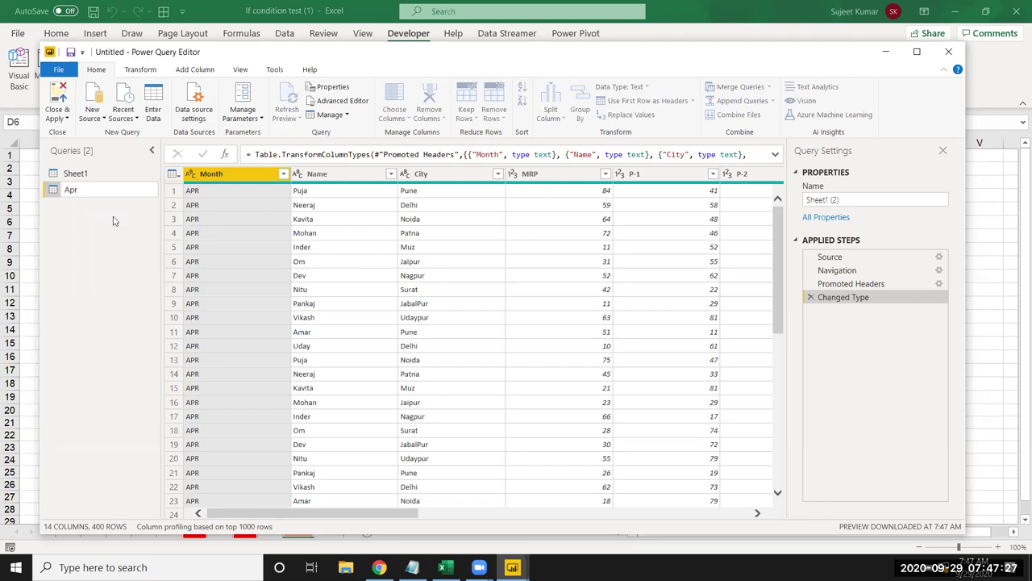
{"action": "key", "text": "Return"}
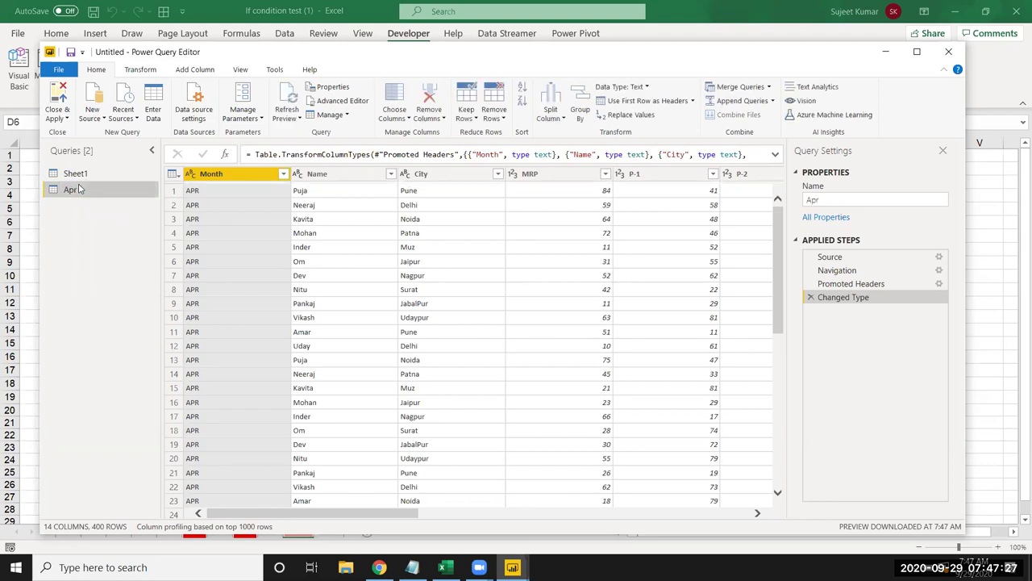
Rename the Sheet1 query to MData, then check Apr's data and return to MData
{"action": "left_click", "coordinate": [89, 176]}
{"action": "right_click", "coordinate": [87, 176]}
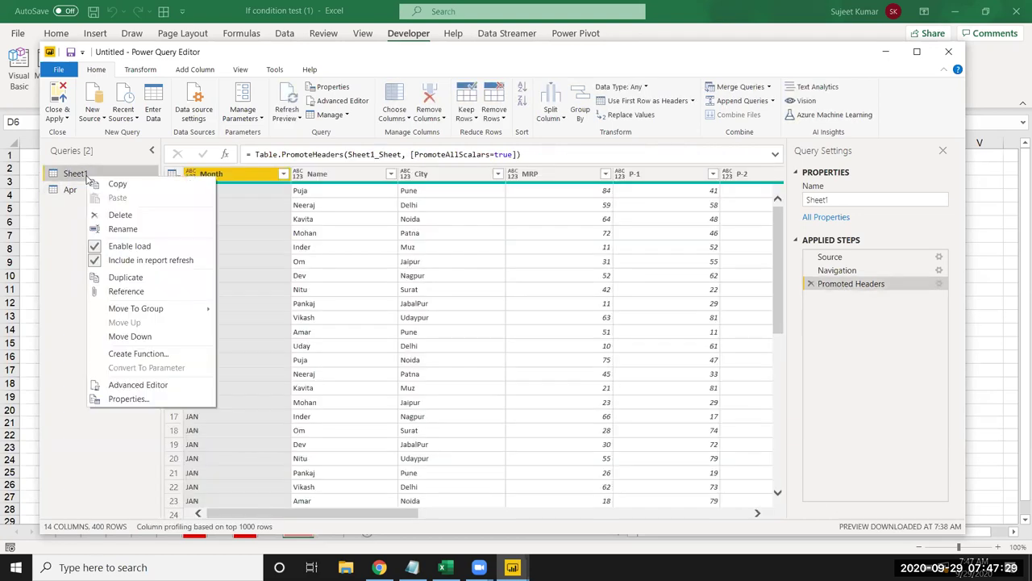
{"action": "left_click", "coordinate": [134, 232]}
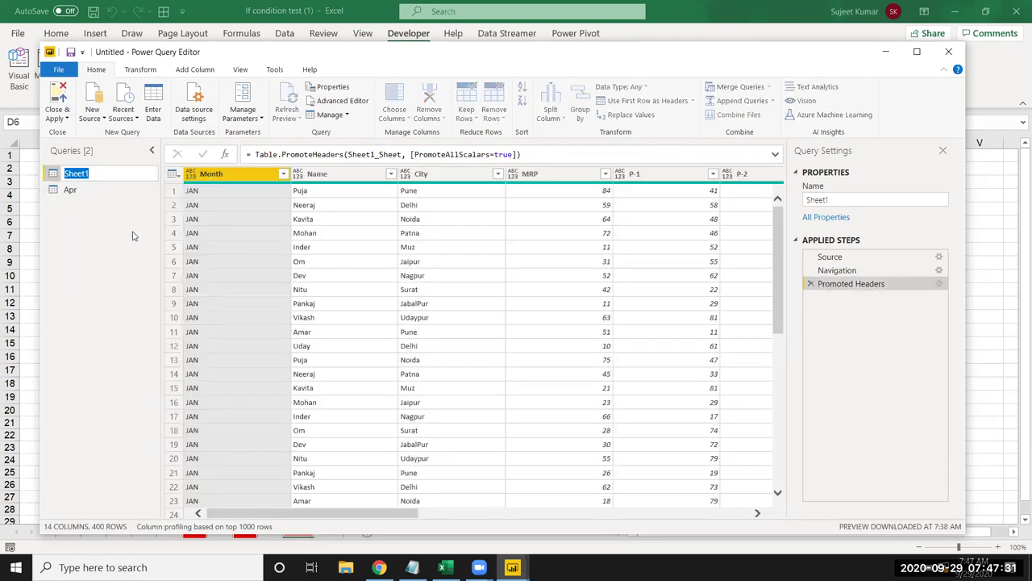
{"action": "type", "text": "M"}
{"action": "key", "text": "Return"}
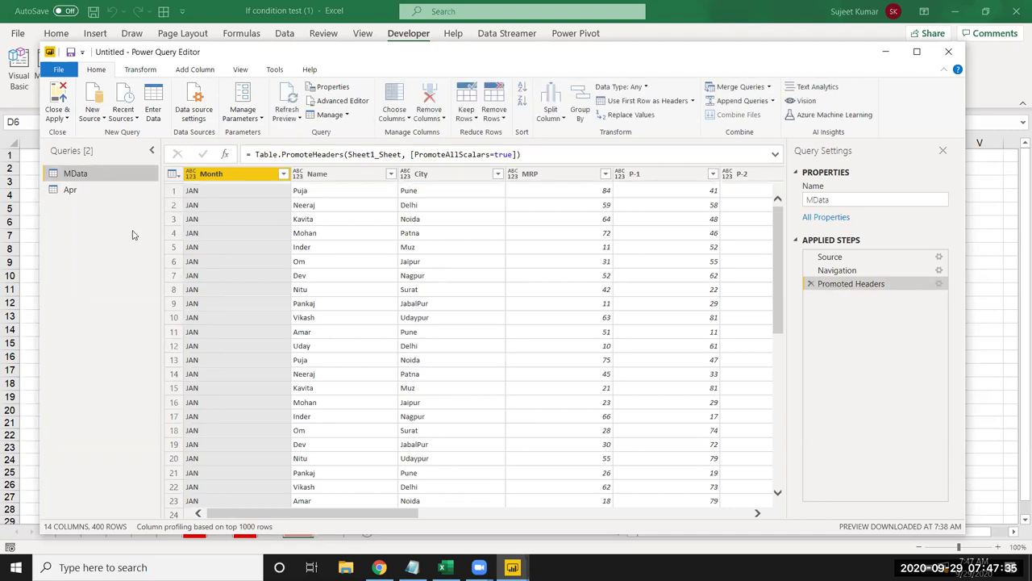
{"action": "left_click", "coordinate": [71, 191]}
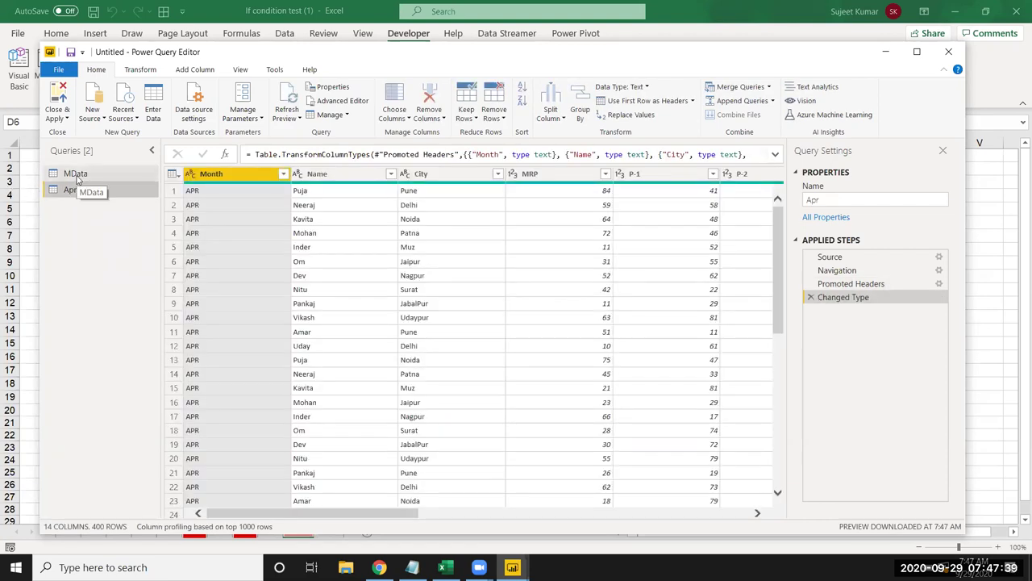
{"action": "left_click", "coordinate": [76, 175]}
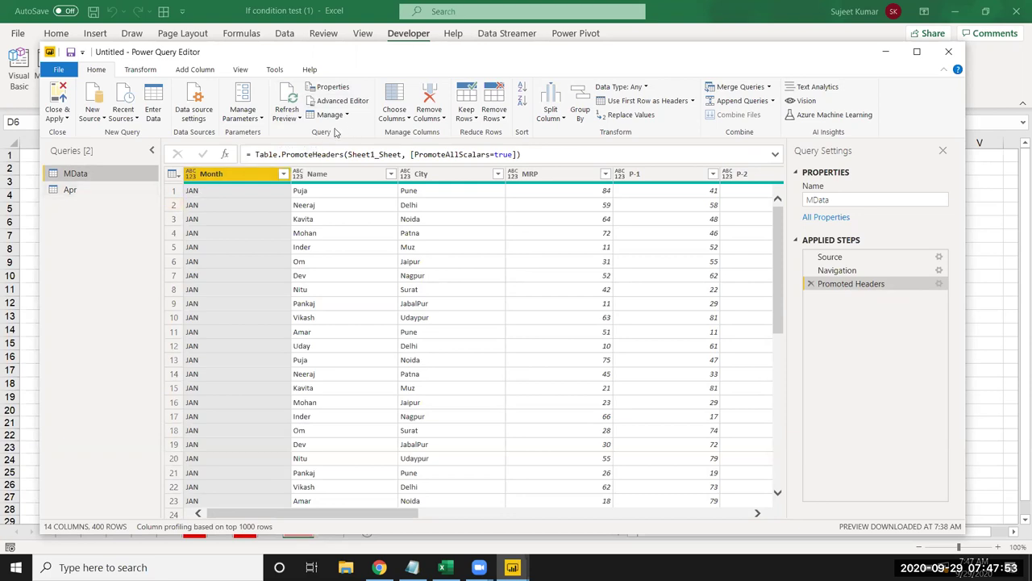
Browse the Manage and Refresh Preview menus and Transform tab, then show Append Queries options
{"action": "left_click", "coordinate": [344, 117]}
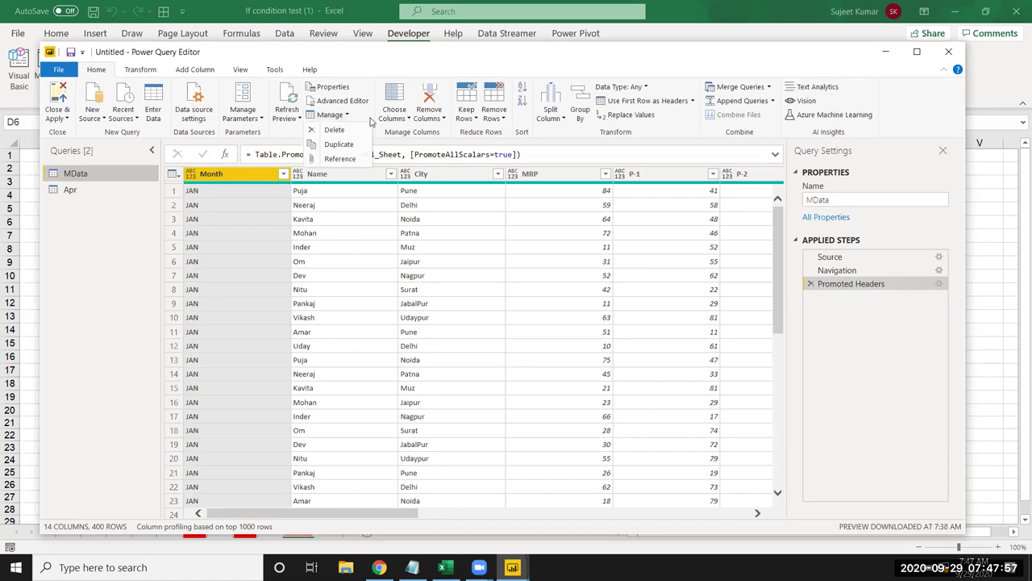
{"action": "left_click", "coordinate": [372, 122]}
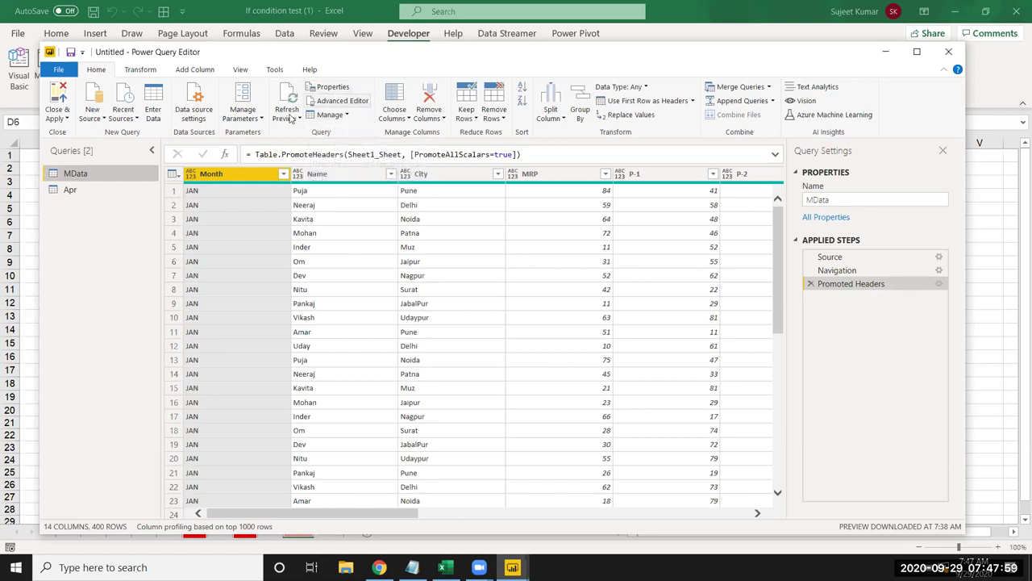
{"action": "left_click", "coordinate": [289, 121]}
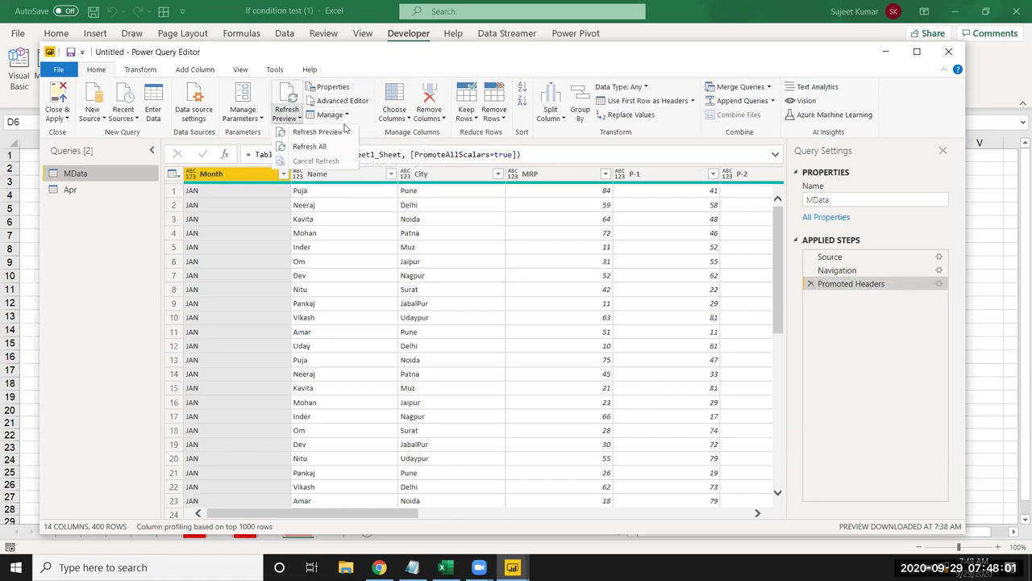
{"action": "left_click", "coordinate": [377, 128]}
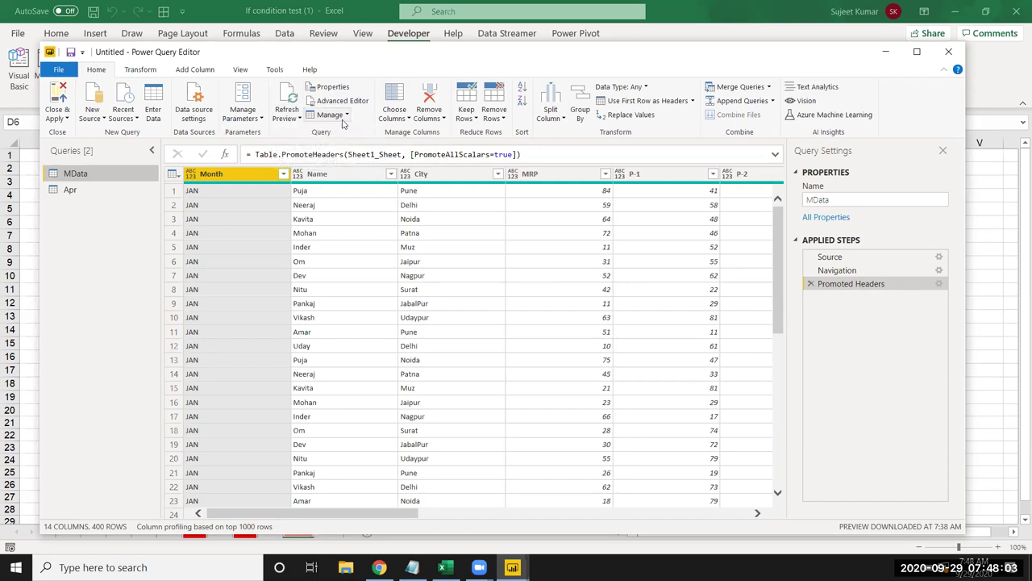
{"action": "left_click", "coordinate": [140, 70]}
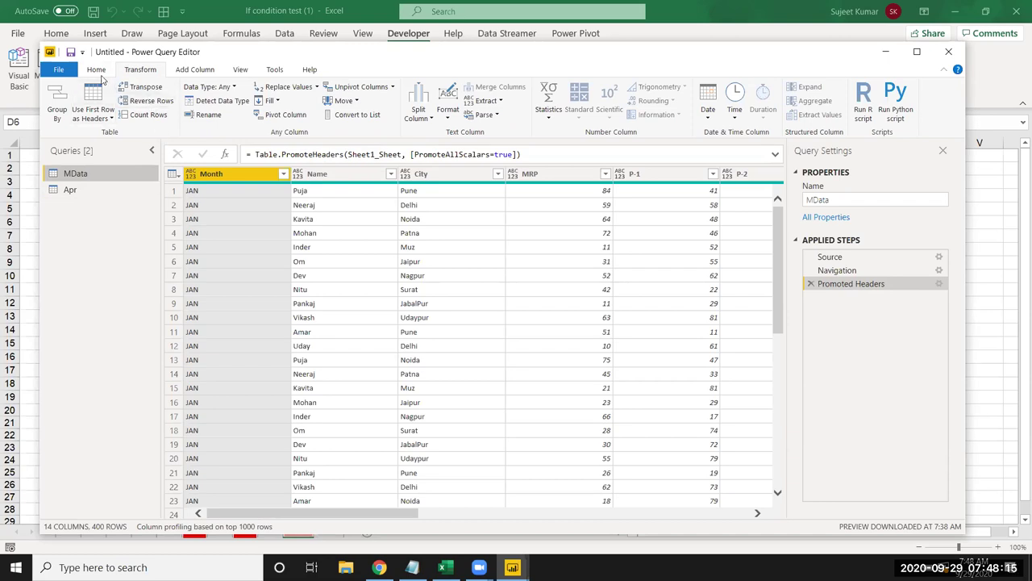
{"action": "left_click", "coordinate": [98, 71]}
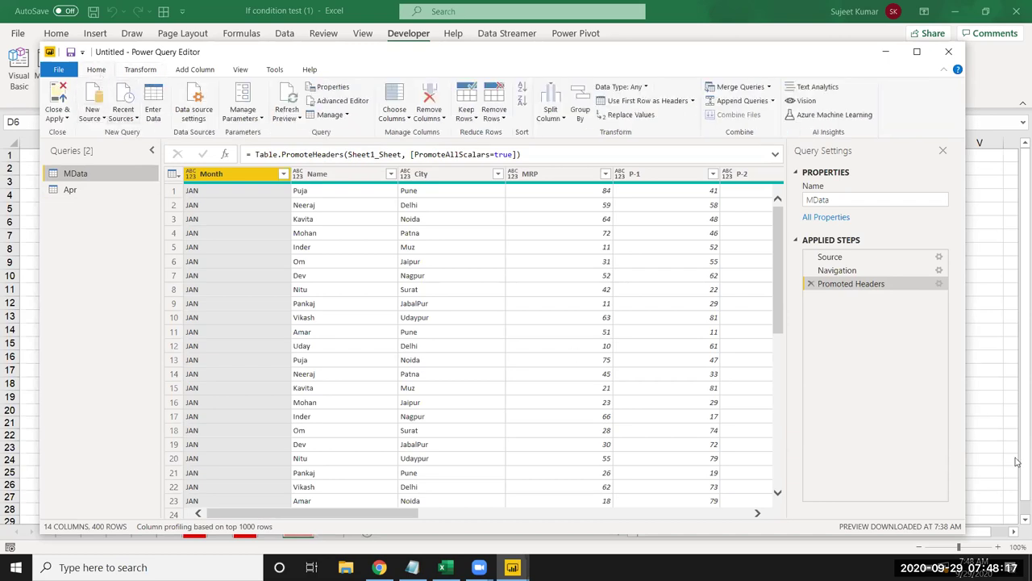
{"action": "left_click", "coordinate": [769, 88]}
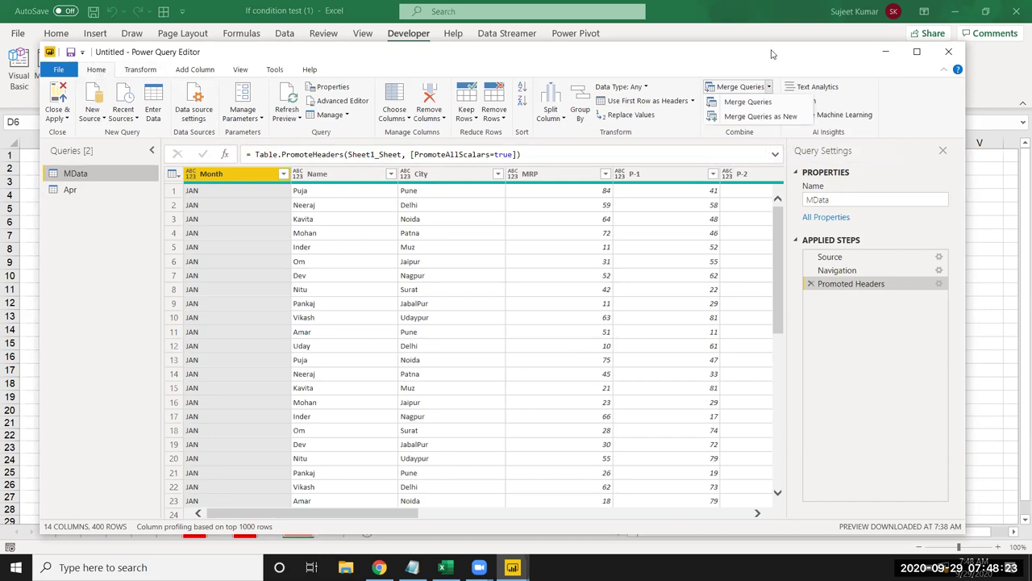
{"action": "left_click", "coordinate": [774, 102]}
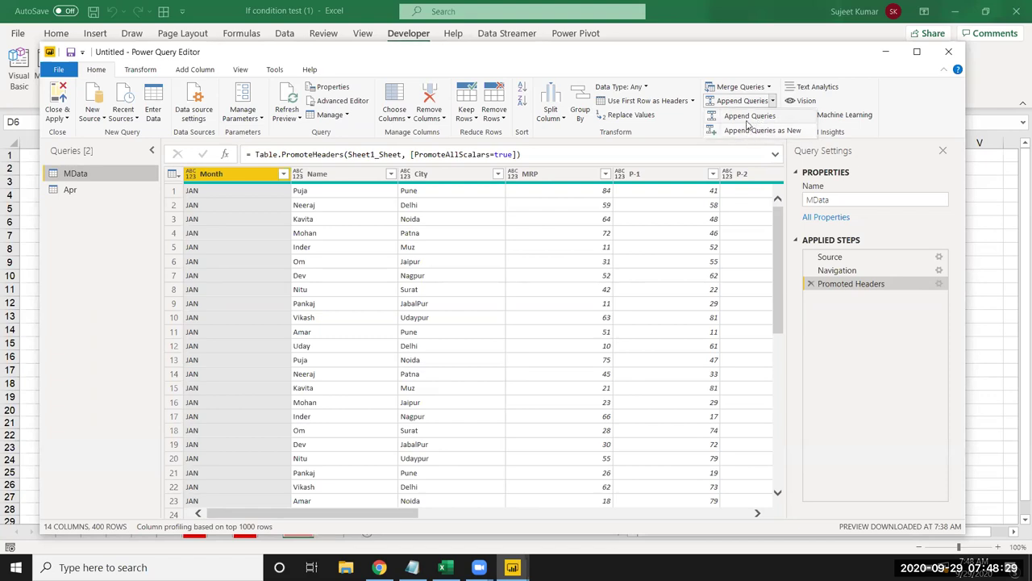
Append the Apr query to MData, growing it to 800 rows
{"action": "left_click", "coordinate": [758, 131]}
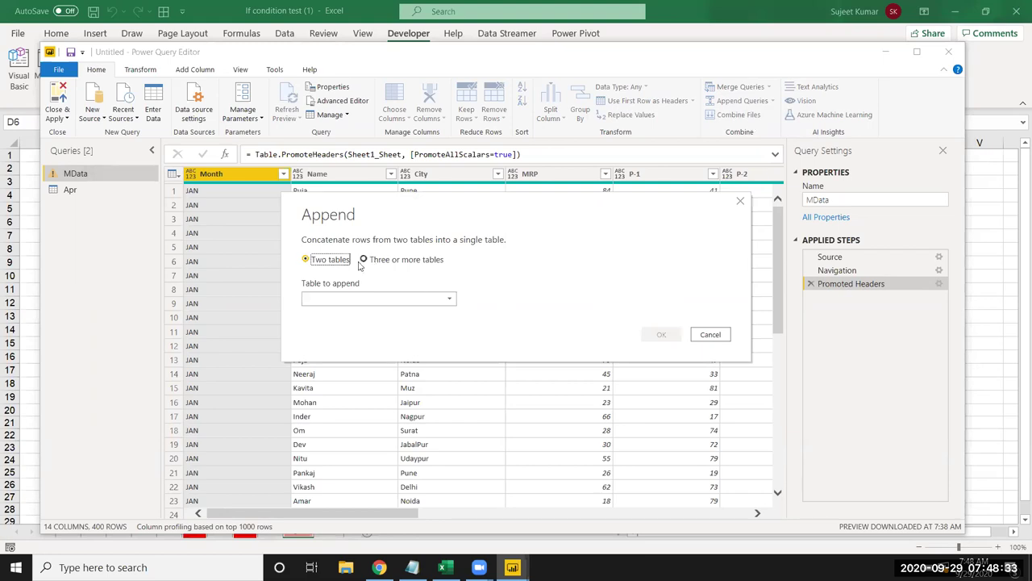
{"action": "left_click_drag", "start_coordinate": [487, 212], "coordinate": [597, 212]}
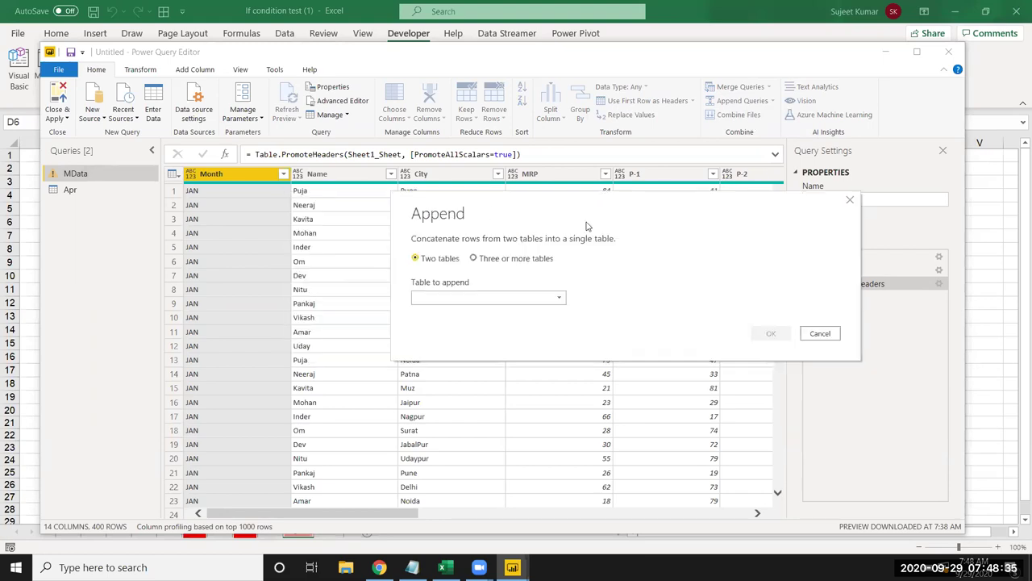
{"action": "left_click", "coordinate": [500, 299]}
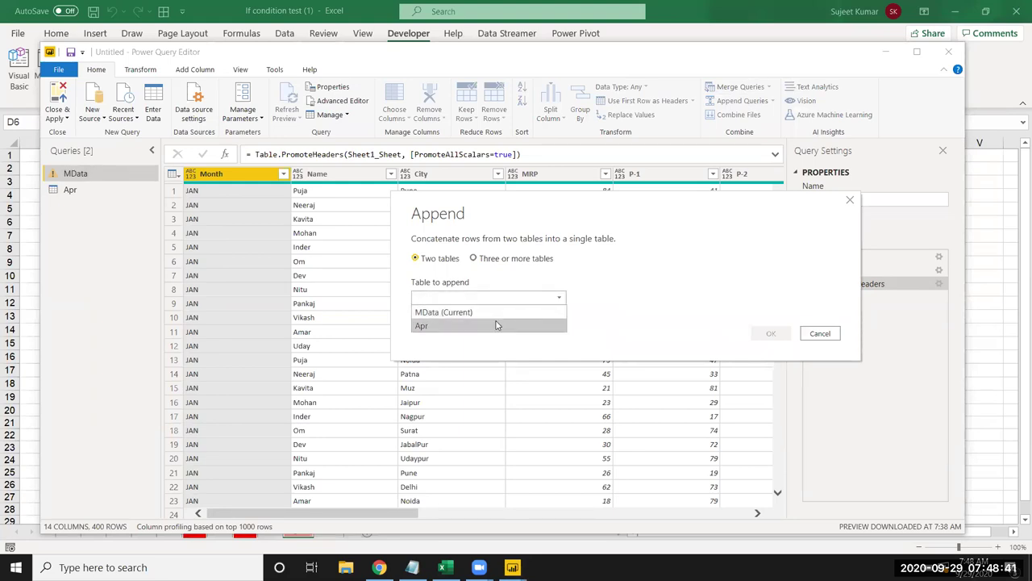
{"action": "left_click", "coordinate": [498, 325]}
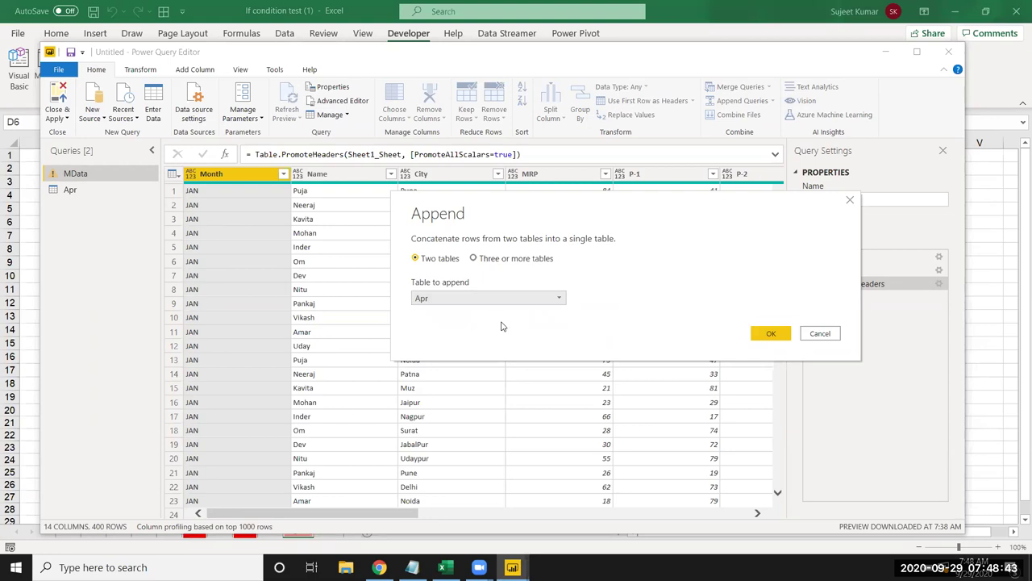
{"action": "left_click", "coordinate": [780, 333]}
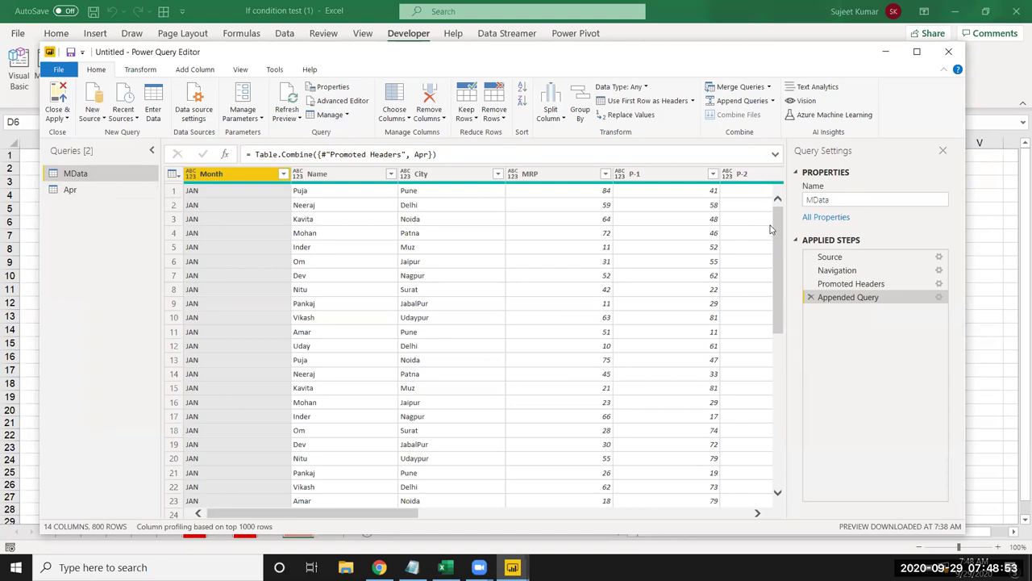
Revisit the Merge and Append Queries menus, opening and cancelling the Append dialog
{"action": "mouse_move", "coordinate": [775, 268]}
{"action": "left_mouse_down"}
{"action": "mouse_move", "coordinate": [794, 450]}
{"action": "mouse_move", "coordinate": [772, 562]}
{"action": "mouse_move", "coordinate": [777, 458]}
{"action": "mouse_move", "coordinate": [766, 563]}
{"action": "left_mouse_up"}
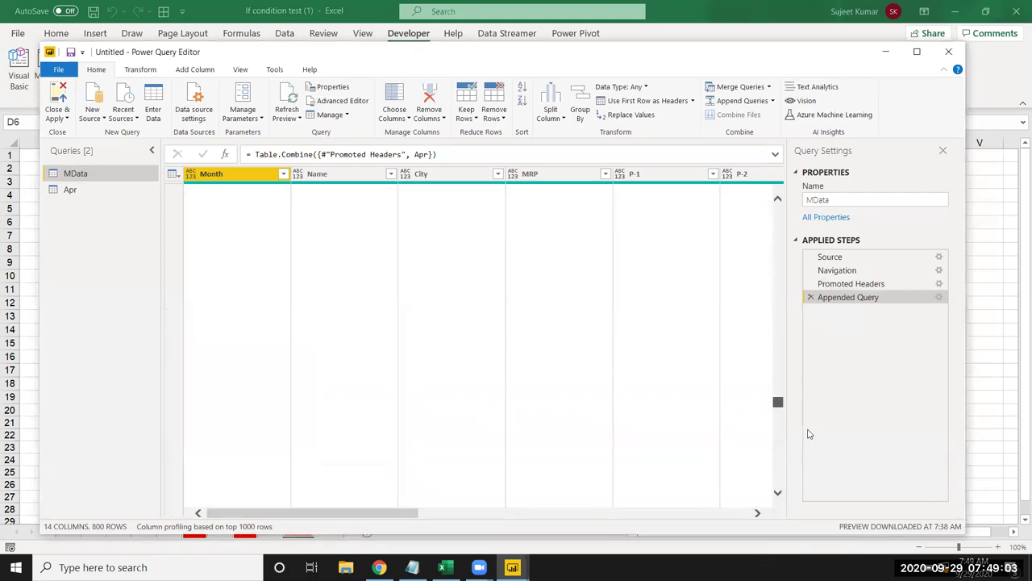
{"action": "left_click", "coordinate": [769, 88]}
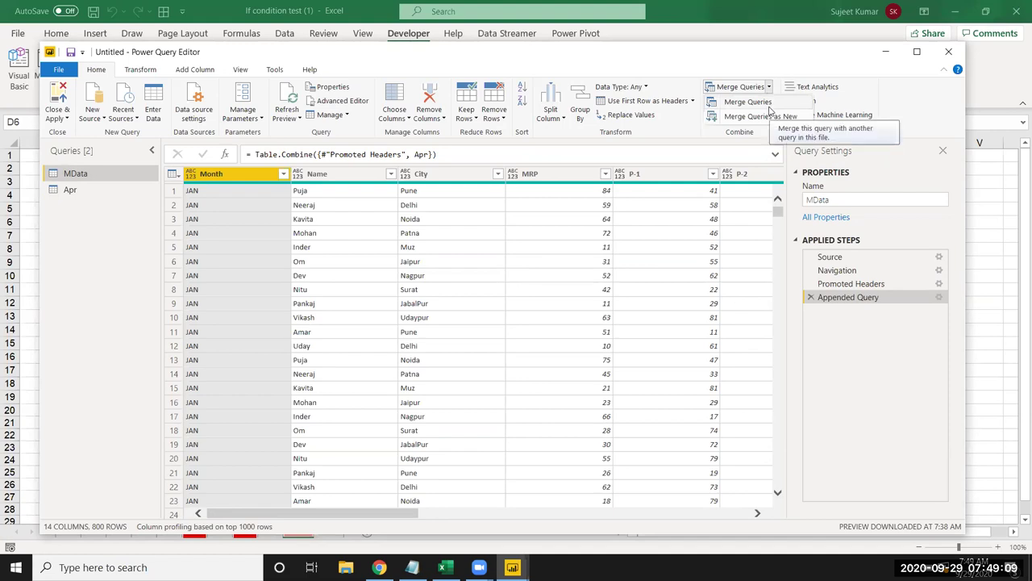
{"action": "left_click", "coordinate": [778, 65]}
{"action": "left_click", "coordinate": [773, 102]}
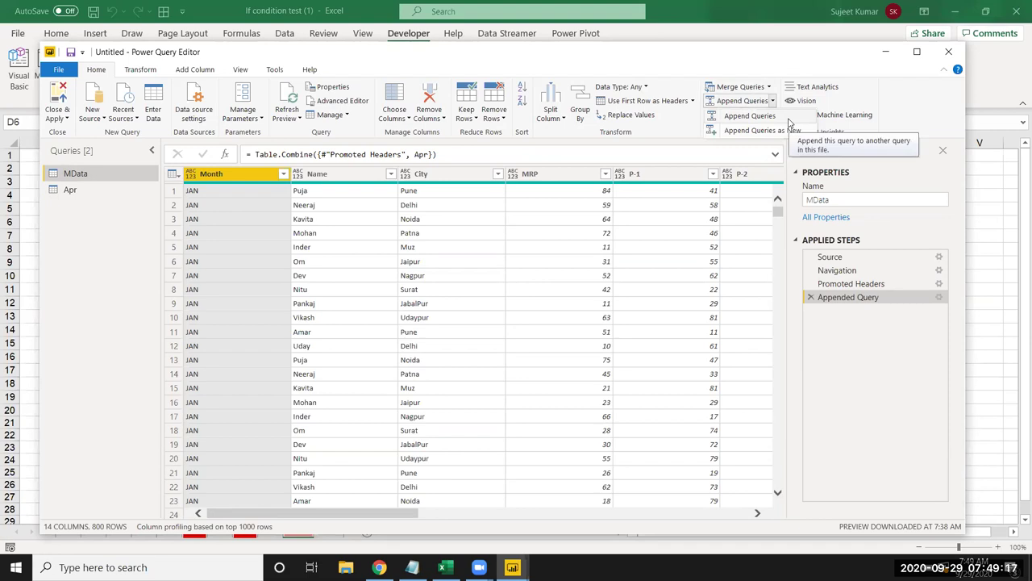
{"action": "left_click", "coordinate": [772, 100]}
{"action": "left_click", "coordinate": [770, 87]}
{"action": "left_click", "coordinate": [773, 64]}
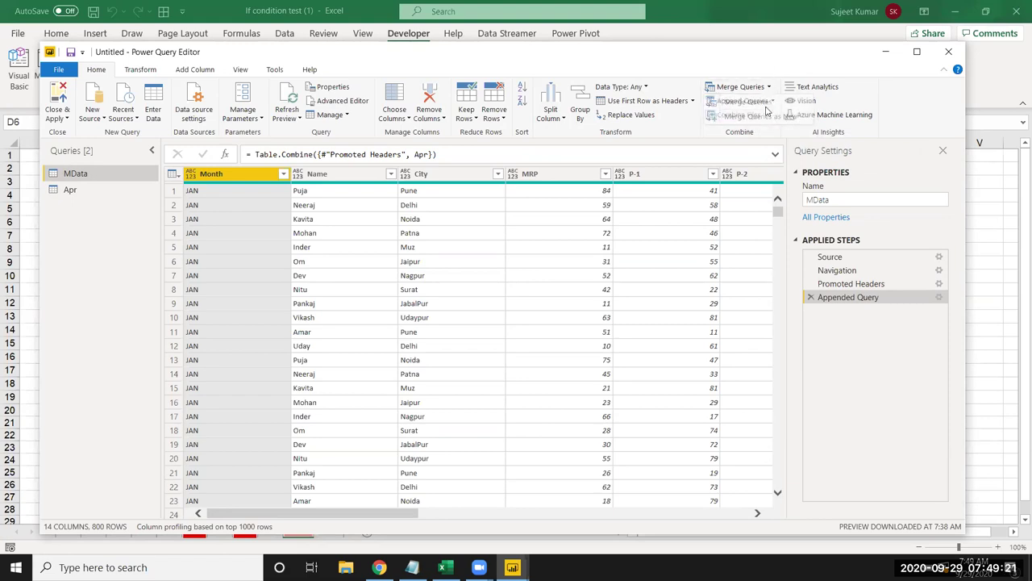
{"action": "left_click", "coordinate": [758, 101]}
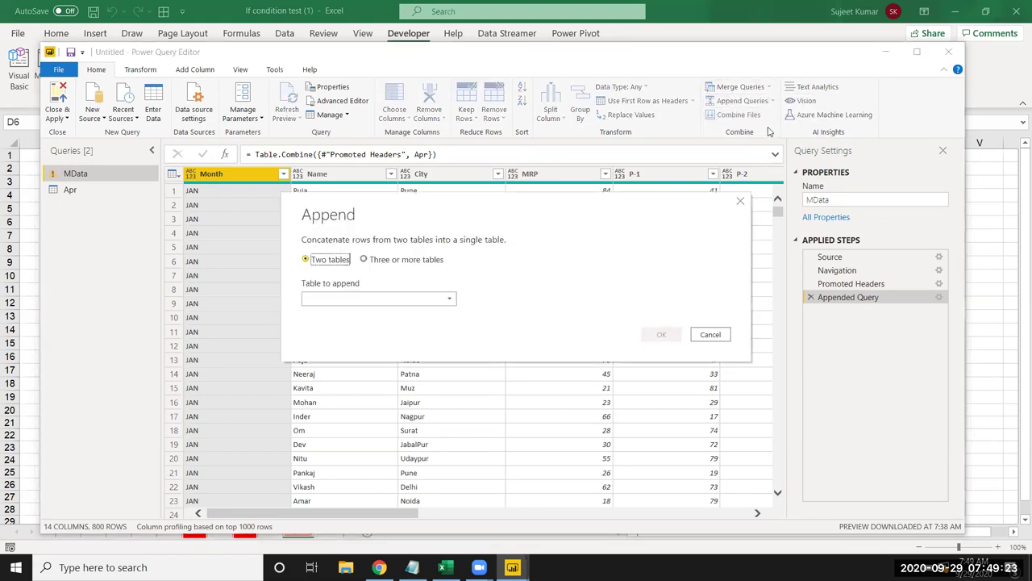
{"action": "left_click", "coordinate": [740, 202]}
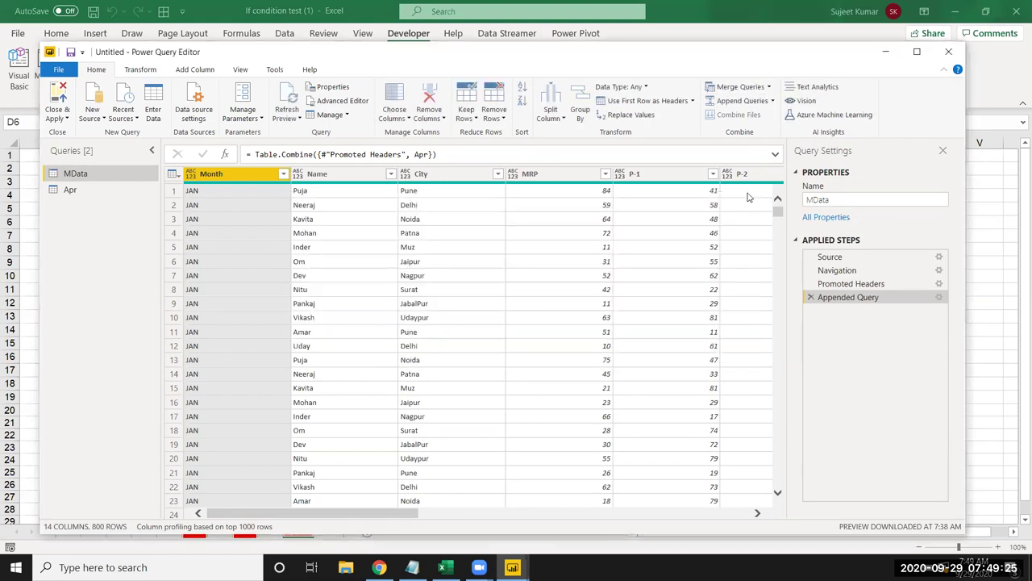
{"action": "left_click", "coordinate": [772, 102]}
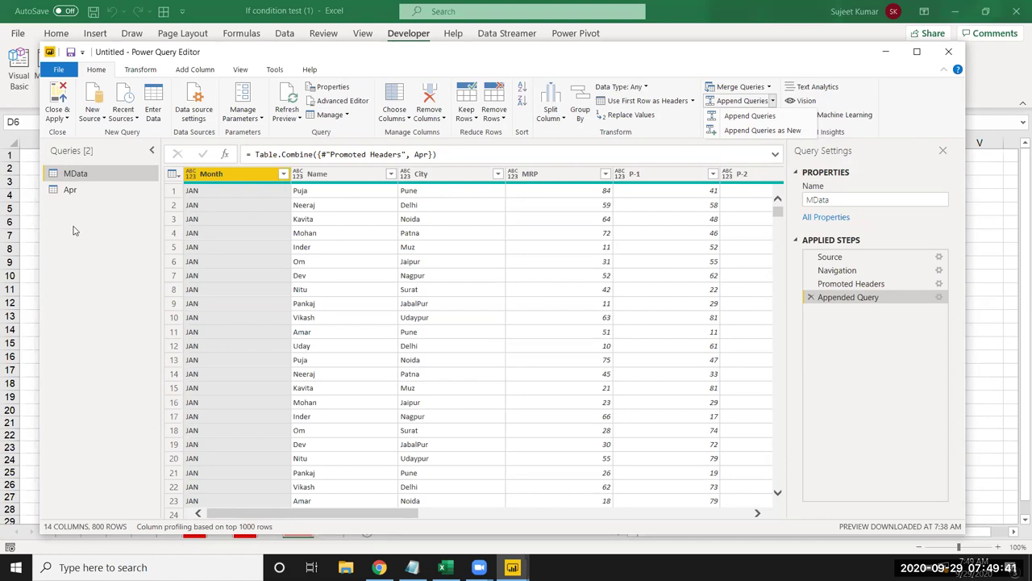
Dismiss the append options and scroll through the 800-row MData preview
{"action": "left_click", "coordinate": [337, 231]}
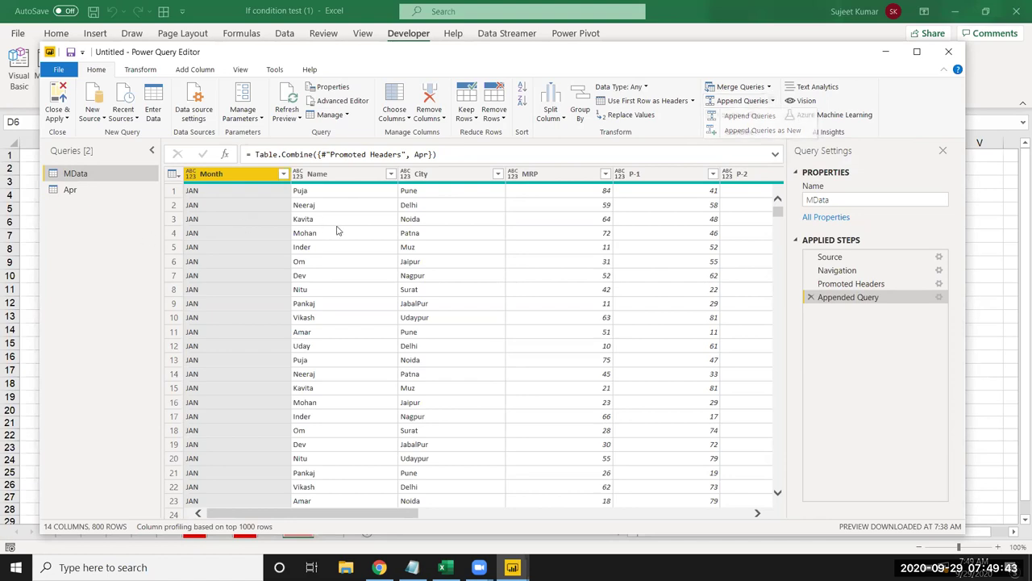
{"action": "scroll", "coordinate": [358, 262], "scroll_direction": "down", "scroll_amount": 3}
{"action": "scroll", "coordinate": [375, 269], "scroll_direction": "down", "scroll_amount": 7}
{"action": "scroll", "coordinate": [375, 268], "scroll_direction": "down", "scroll_amount": 8}
{"action": "scroll", "coordinate": [380, 271], "scroll_direction": "down", "scroll_amount": 9}
{"action": "scroll", "coordinate": [382, 279], "scroll_direction": "down", "scroll_amount": 9}
{"action": "scroll", "coordinate": [387, 279], "scroll_direction": "up", "scroll_amount": 8}
{"action": "scroll", "coordinate": [388, 279], "scroll_direction": "up", "scroll_amount": 6}
{"action": "scroll", "coordinate": [391, 279], "scroll_direction": "up", "scroll_amount": 6}
{"action": "scroll", "coordinate": [393, 280], "scroll_direction": "up", "scroll_amount": 5}
{"action": "scroll", "coordinate": [393, 279], "scroll_direction": "up", "scroll_amount": 12}
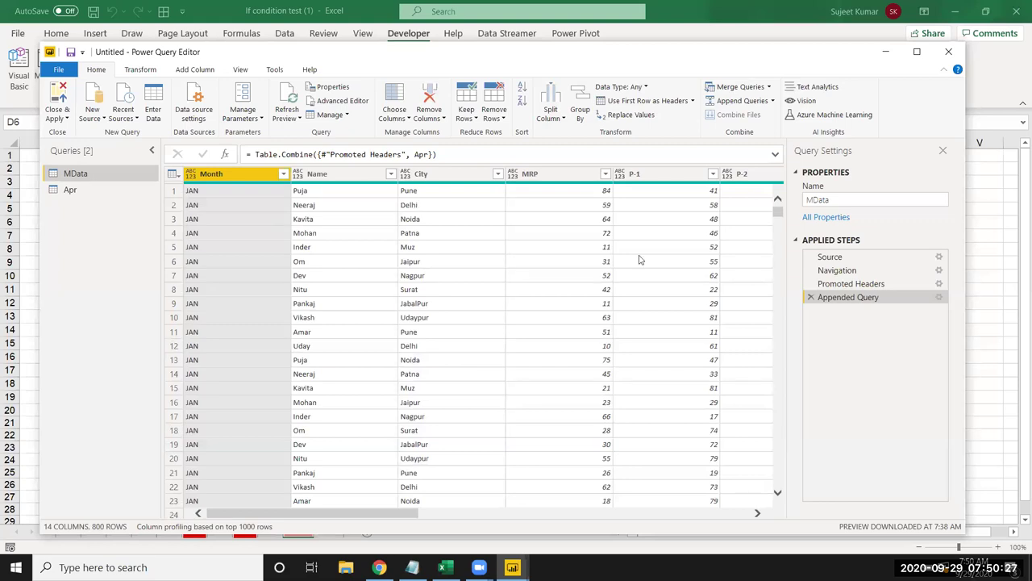
Look over the Keep Rows and Remove Rows menus, then inspect the MRP value in row 7
{"action": "left_click", "coordinate": [476, 119]}
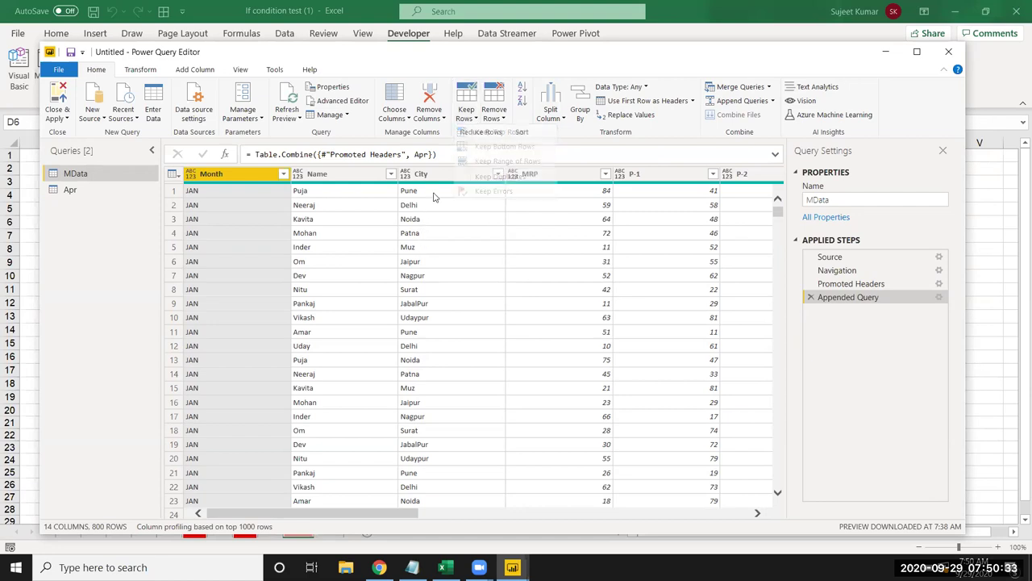
{"action": "left_click", "coordinate": [500, 118]}
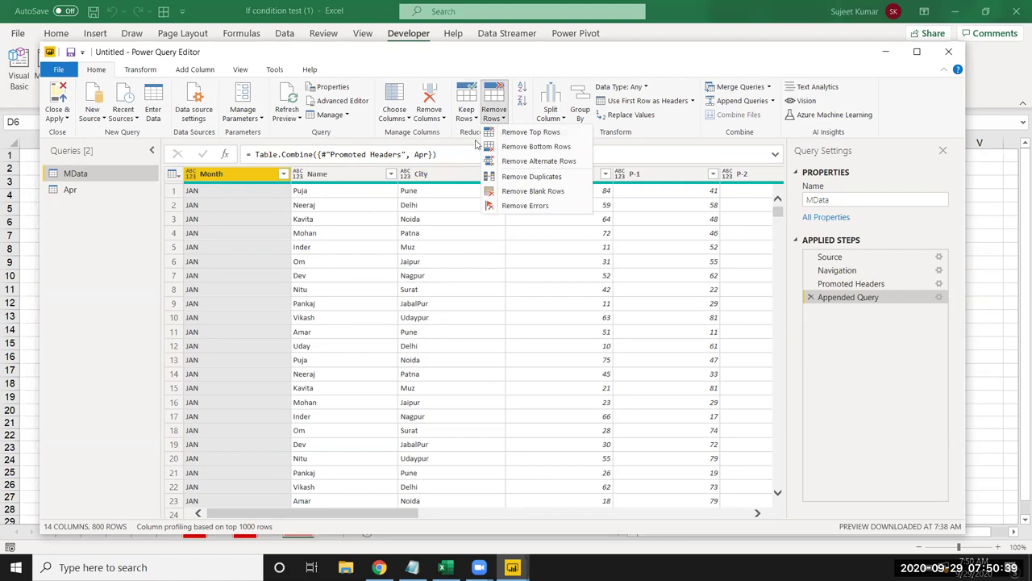
{"action": "left_click", "coordinate": [577, 146]}
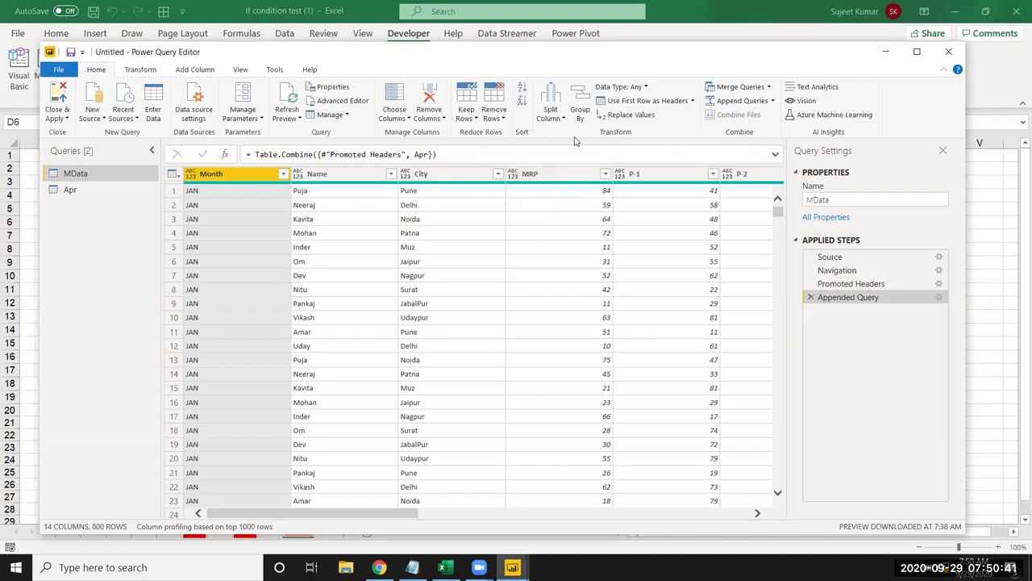
{"action": "scroll", "coordinate": [424, 230], "scroll_direction": "down", "scroll_amount": 3}
{"action": "scroll", "coordinate": [424, 226], "scroll_direction": "up", "scroll_amount": 3}
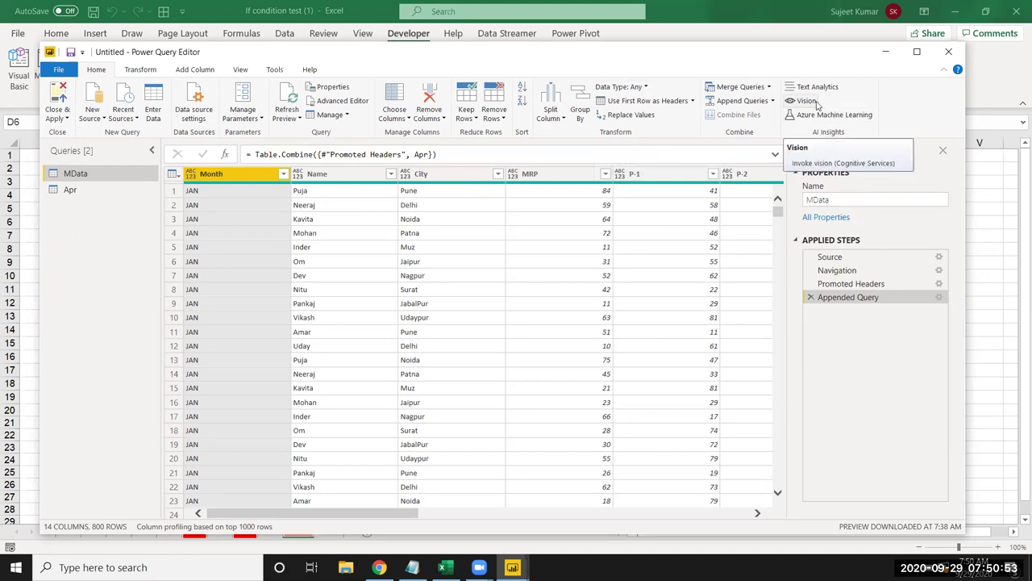
{"action": "left_click", "coordinate": [525, 275]}
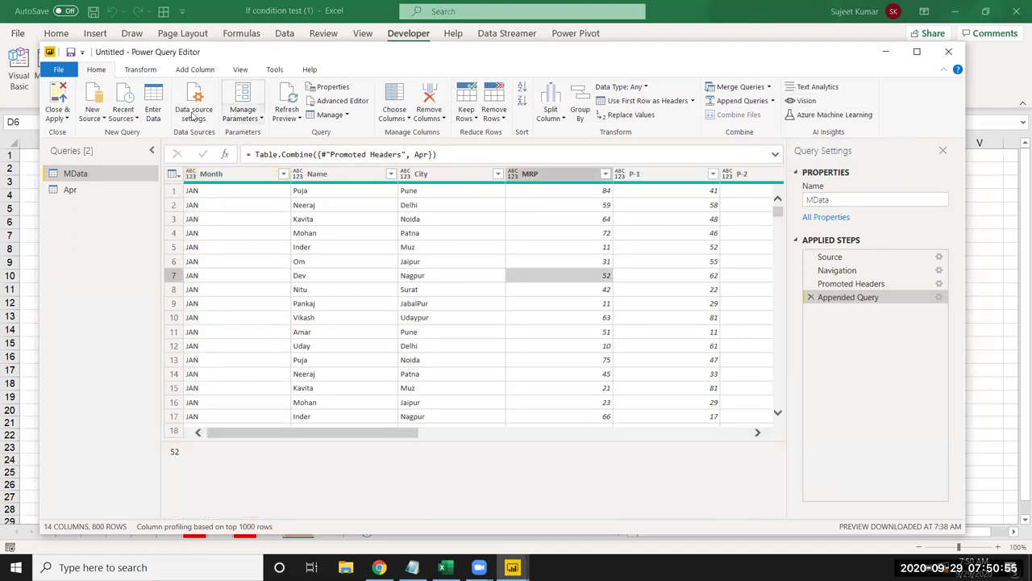
Apply the query changes, return to Data view, and expand then collapse MData and Apr in Fields
{"action": "left_click", "coordinate": [57, 97]}
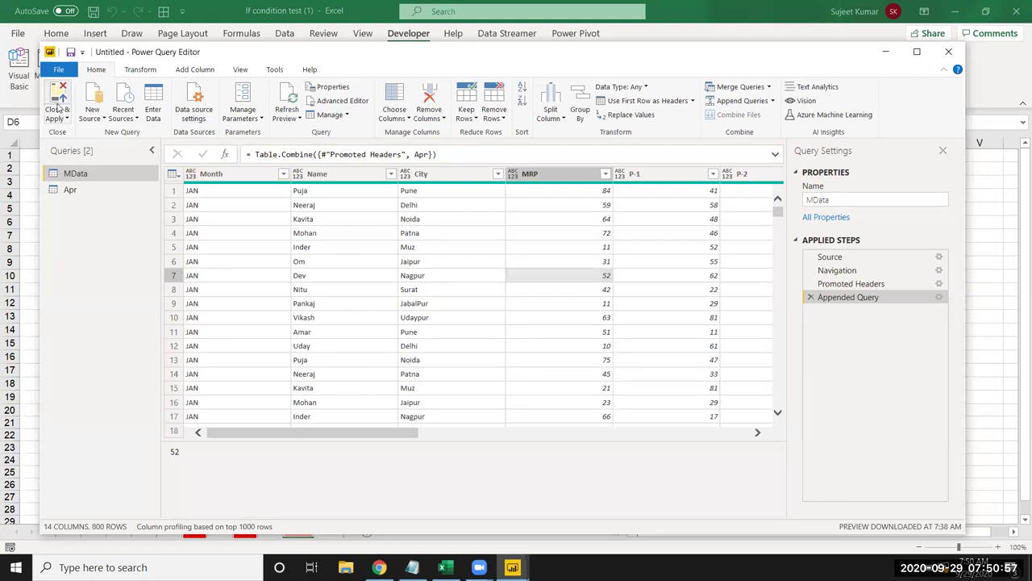
{"action": "left_click", "coordinate": [512, 567]}
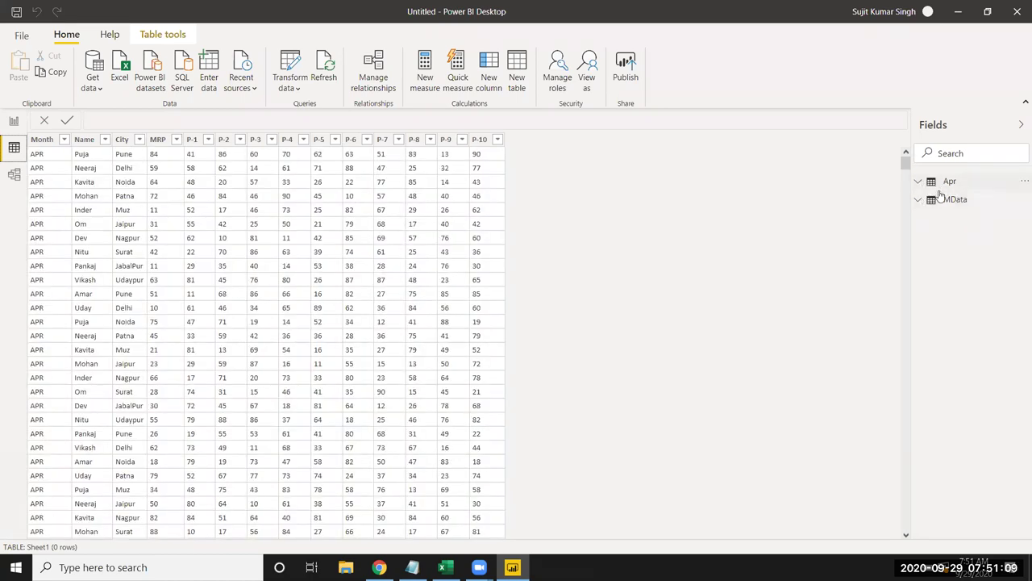
{"action": "left_click", "coordinate": [920, 202]}
{"action": "left_click", "coordinate": [920, 202]}
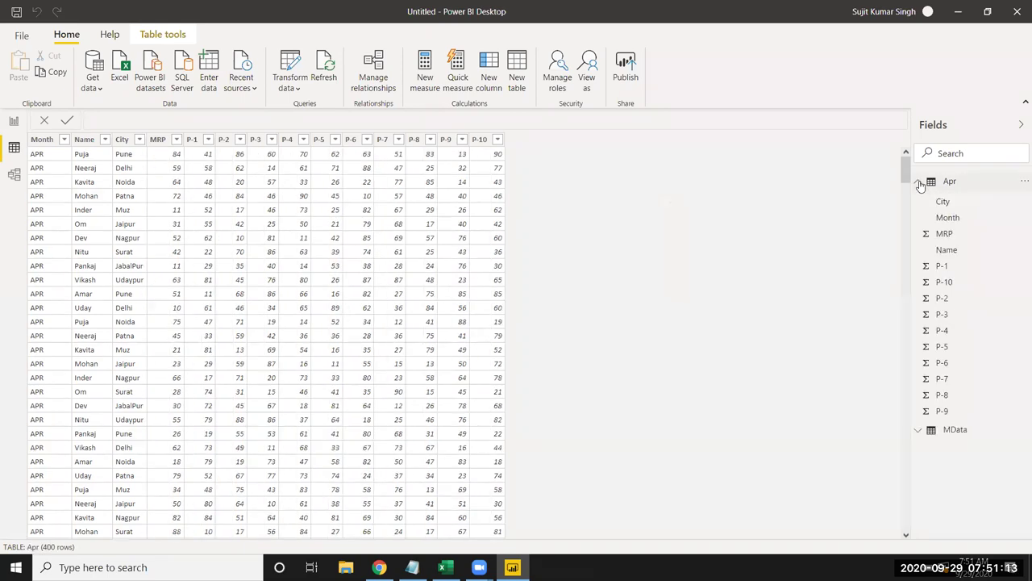
{"action": "left_click", "coordinate": [918, 182]}
Scroll through the Apr table data and select the P-4 column
{"action": "scroll", "coordinate": [40, 266], "scroll_direction": "down", "scroll_amount": 5}
{"action": "scroll", "coordinate": [65, 264], "scroll_direction": "down", "scroll_amount": 2}
{"action": "scroll", "coordinate": [104, 262], "scroll_direction": "down", "scroll_amount": 2}
{"action": "scroll", "coordinate": [153, 259], "scroll_direction": "down", "scroll_amount": 3}
{"action": "scroll", "coordinate": [203, 255], "scroll_direction": "down", "scroll_amount": 4}
{"action": "scroll", "coordinate": [203, 255], "scroll_direction": "up", "scroll_amount": 15}
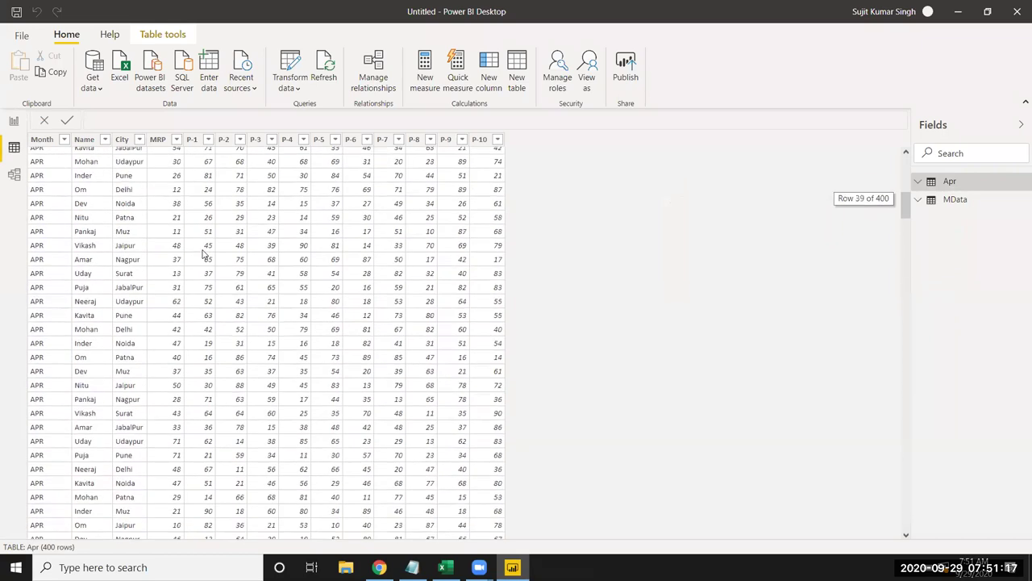
{"action": "scroll", "coordinate": [206, 253], "scroll_direction": "up", "scroll_amount": 5}
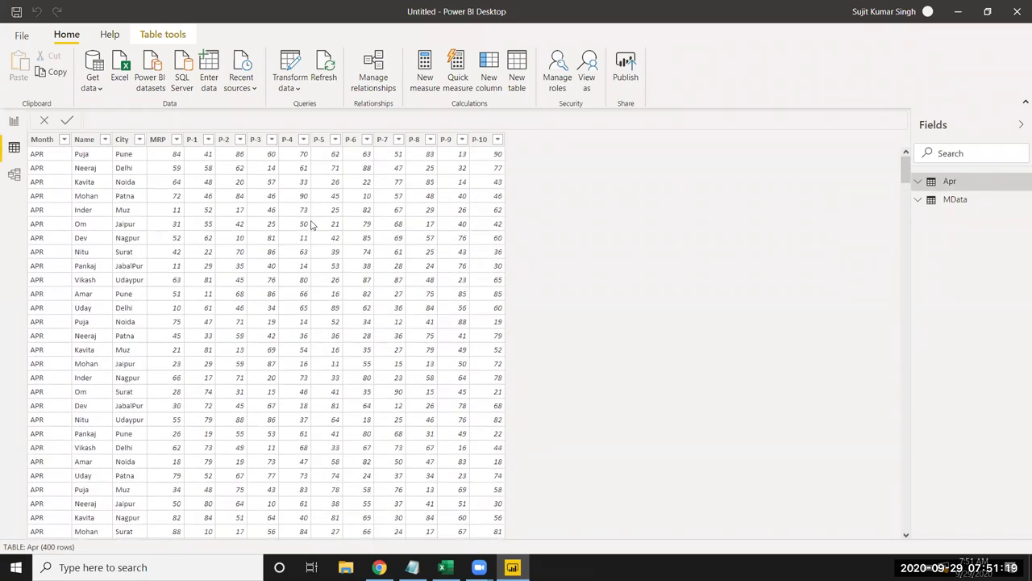
{"action": "left_click", "coordinate": [309, 224]}
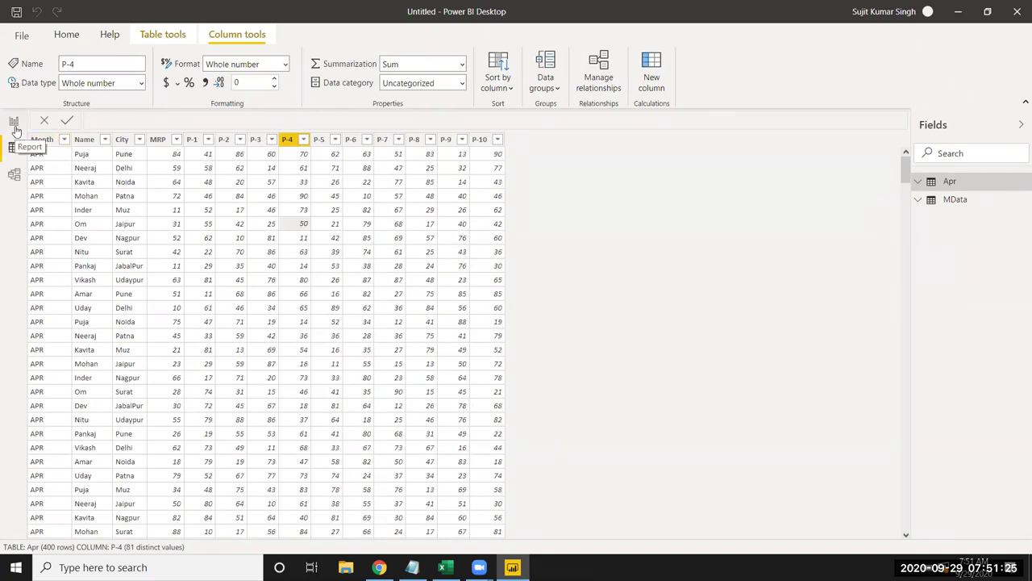
Briefly visit Report view, then select the P-9 column and check Table tools before returning to Home
{"action": "left_click", "coordinate": [14, 123]}
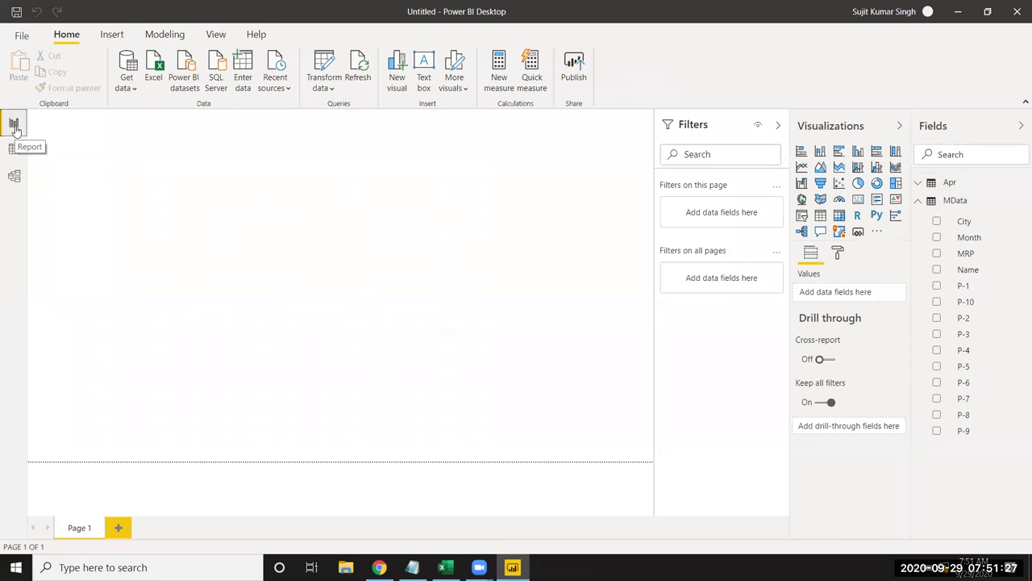
{"action": "left_click", "coordinate": [15, 149]}
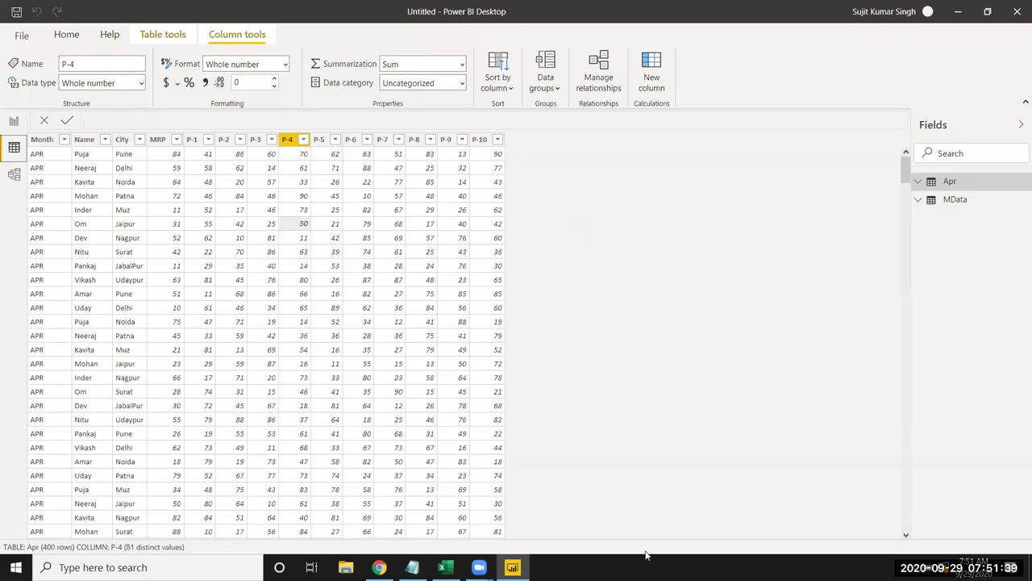
{"action": "left_click", "coordinate": [462, 307]}
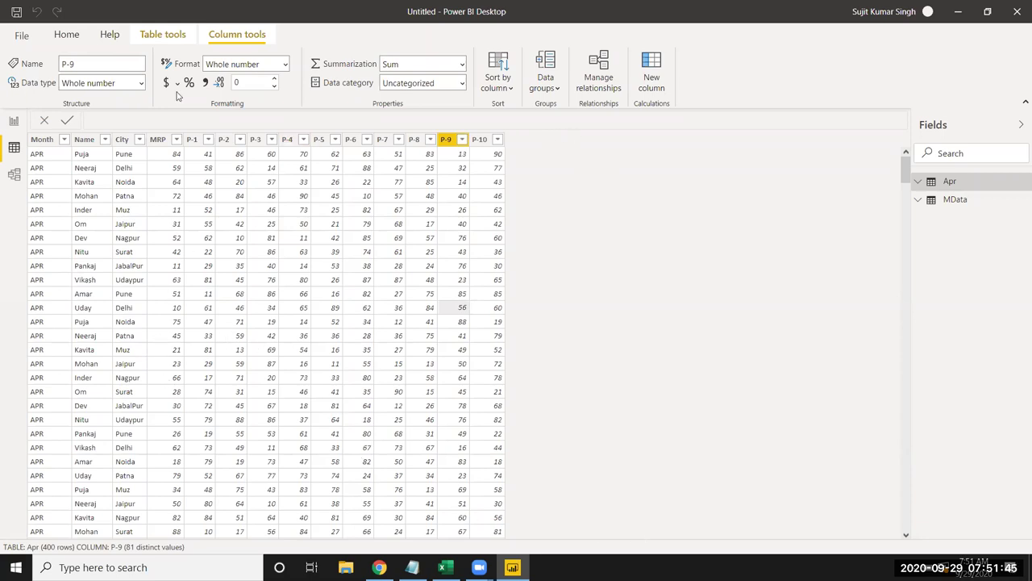
{"action": "left_click", "coordinate": [162, 34]}
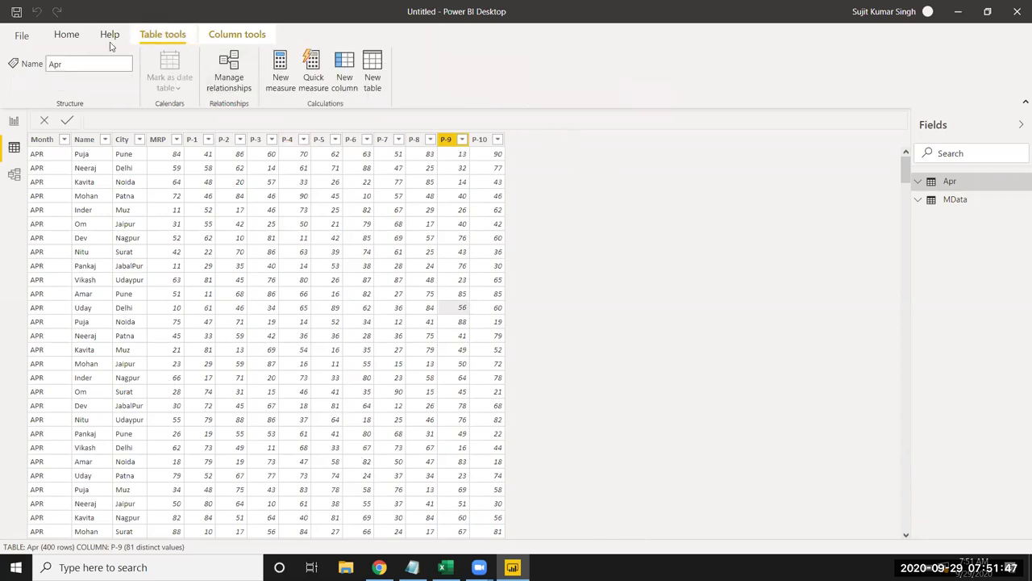
{"action": "left_click", "coordinate": [67, 35]}
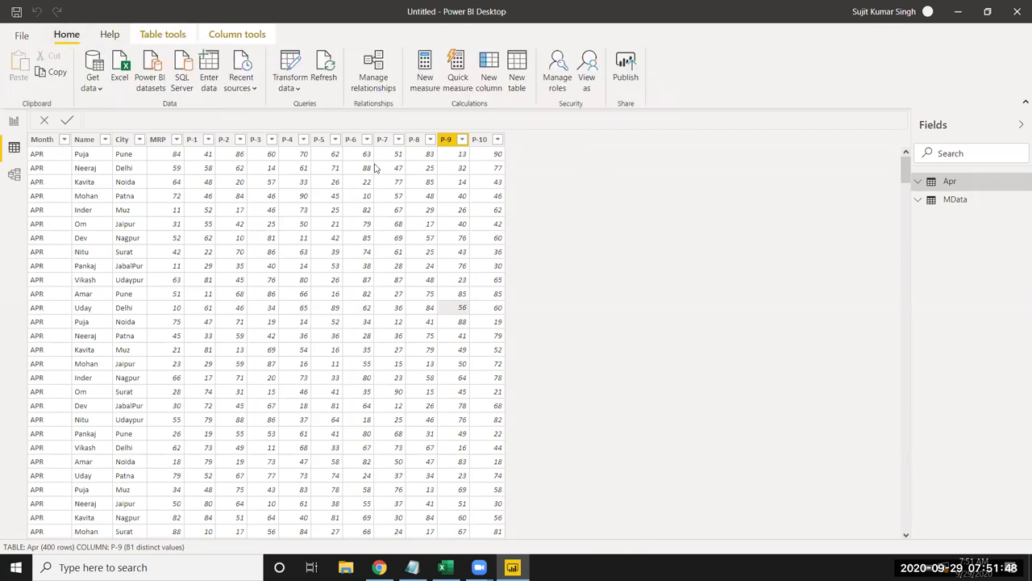
In the Power Query editor, start a new custom column and name it Total
{"action": "left_click", "coordinate": [298, 72]}
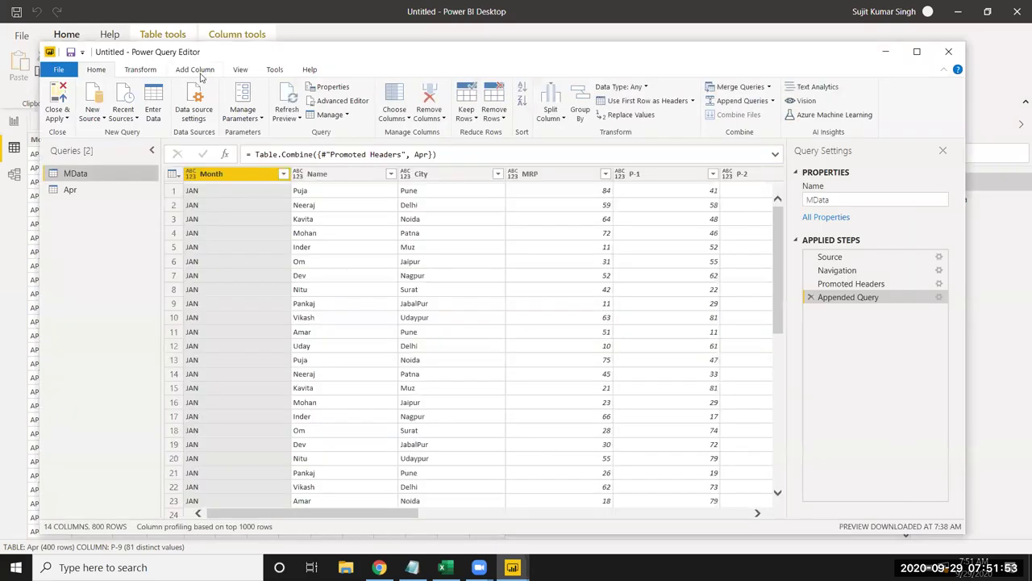
{"action": "left_click", "coordinate": [199, 74]}
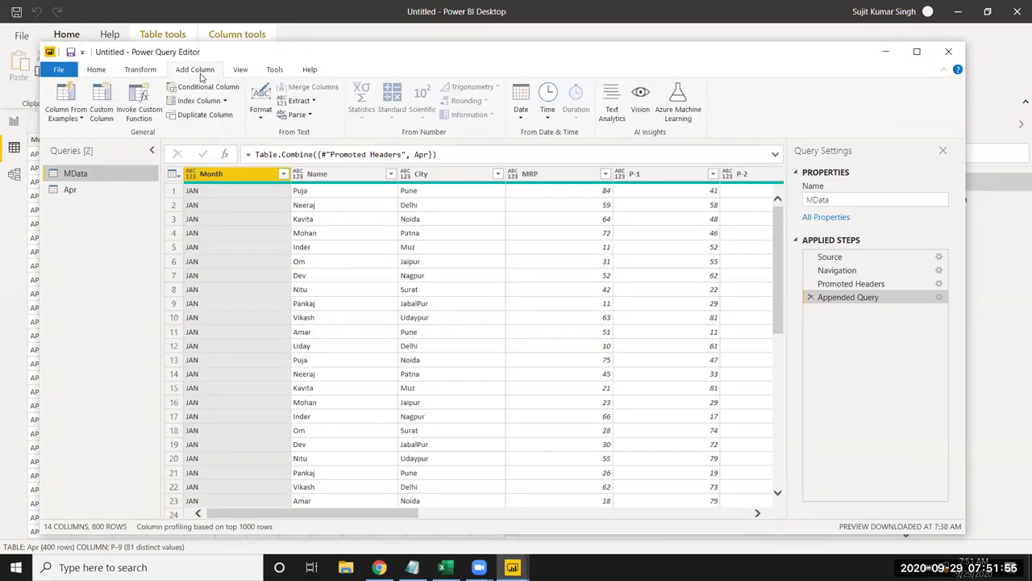
{"action": "left_click", "coordinate": [108, 105]}
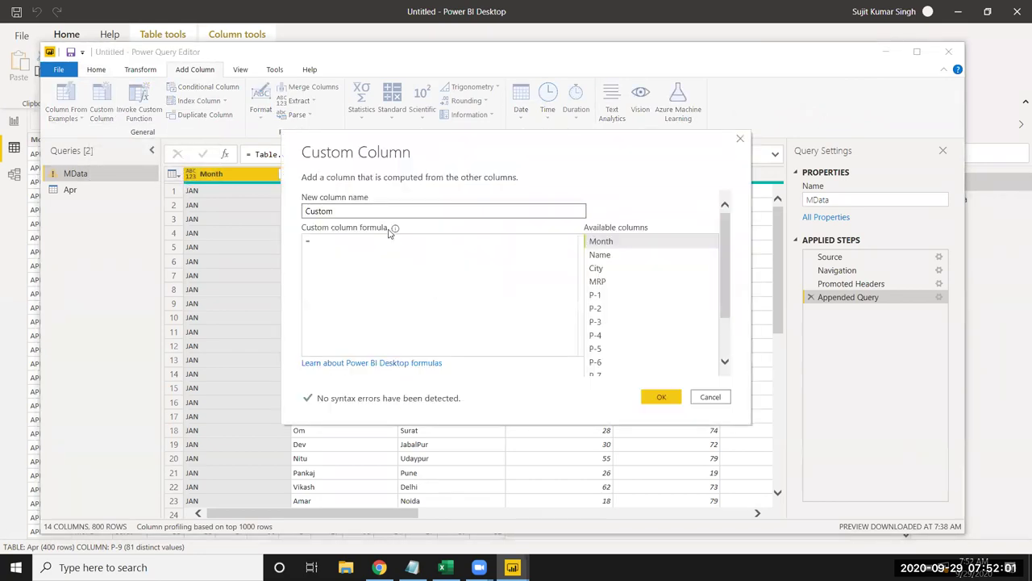
{"action": "double_click", "coordinate": [362, 212]}
{"action": "type", "text": "Total"}
{"action": "left_click", "coordinate": [339, 250]}
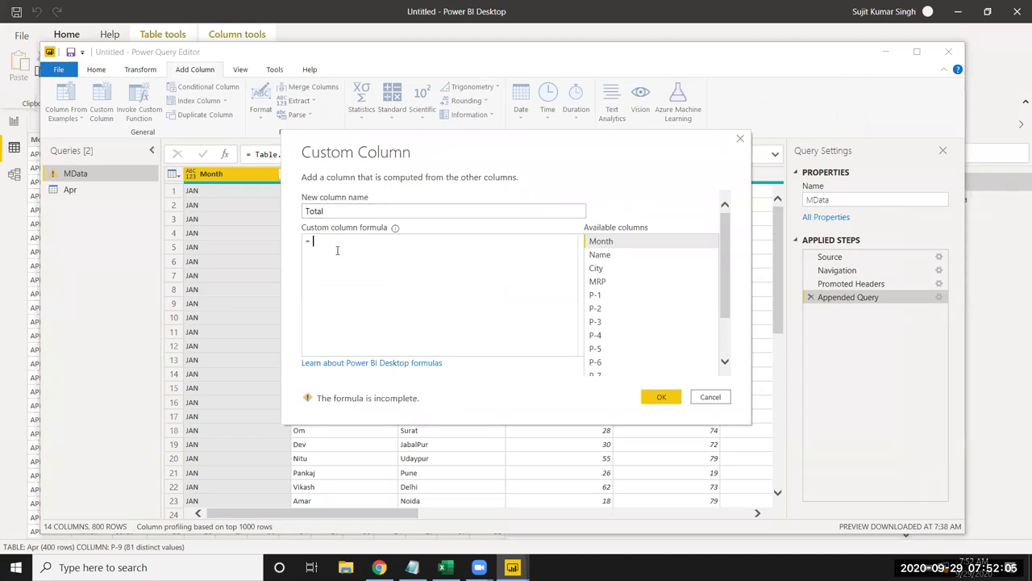
Build the formula [P-1]+[P-2]+[P-3]+[P-4]+[P-5]+[P-6]+ from Available columns
{"action": "double_click", "coordinate": [623, 295]}
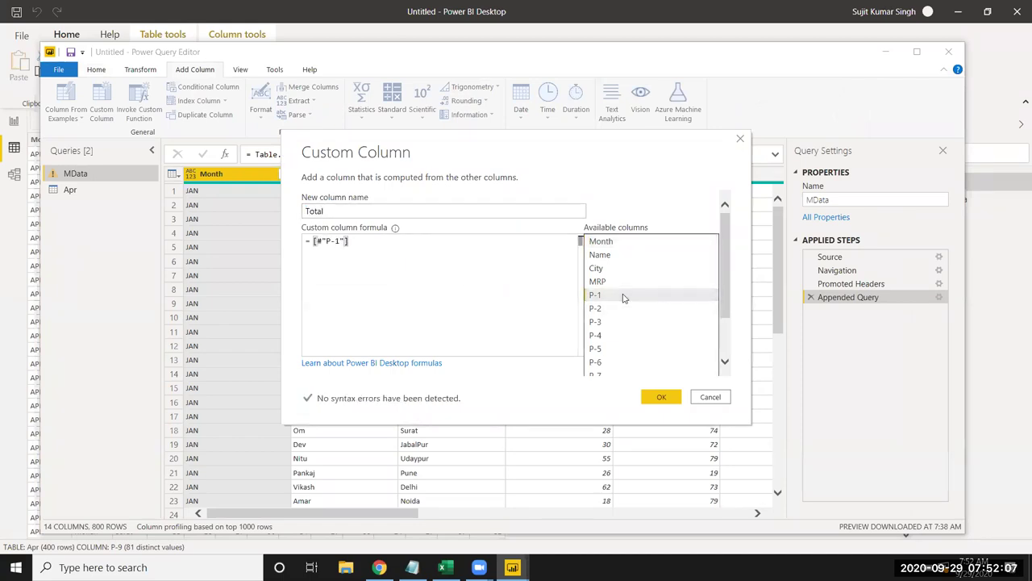
{"action": "type", "text": "+"}
{"action": "double_click", "coordinate": [618, 310]}
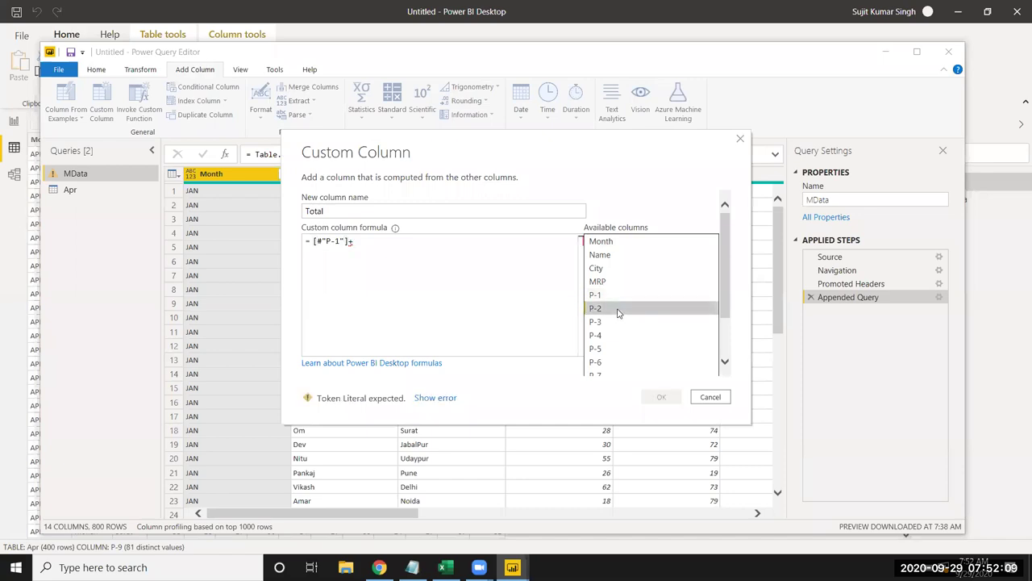
{"action": "type", "text": "[#\"P-2\"]+"}
{"action": "double_click", "coordinate": [612, 326]}
{"action": "type", "text": "+"}
{"action": "double_click", "coordinate": [611, 336]}
{"action": "type", "text": "+"}
{"action": "double_click", "coordinate": [606, 349]}
{"action": "type", "text": "+"}
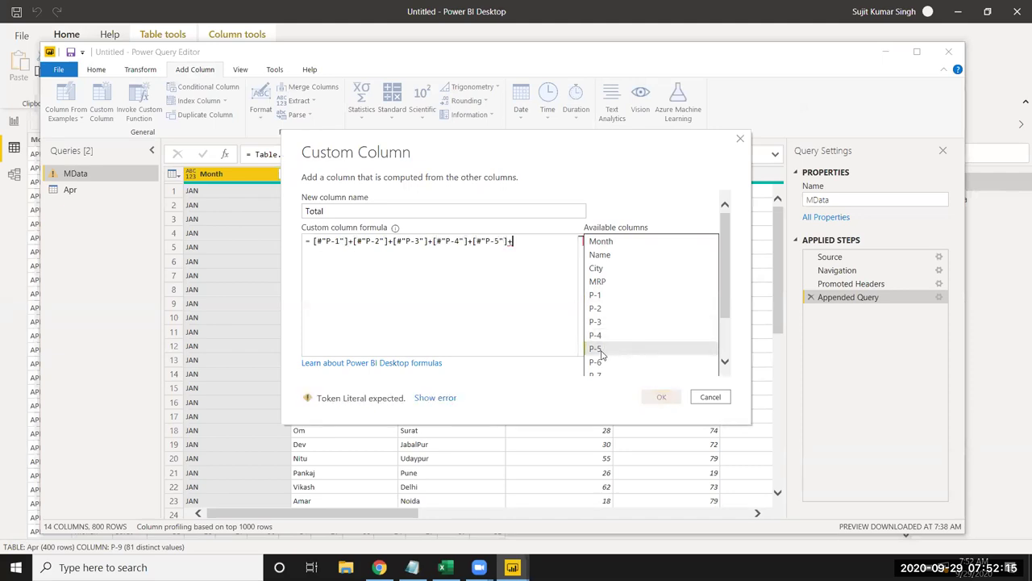
{"action": "double_click", "coordinate": [600, 363]}
{"action": "type", "text": "+"}
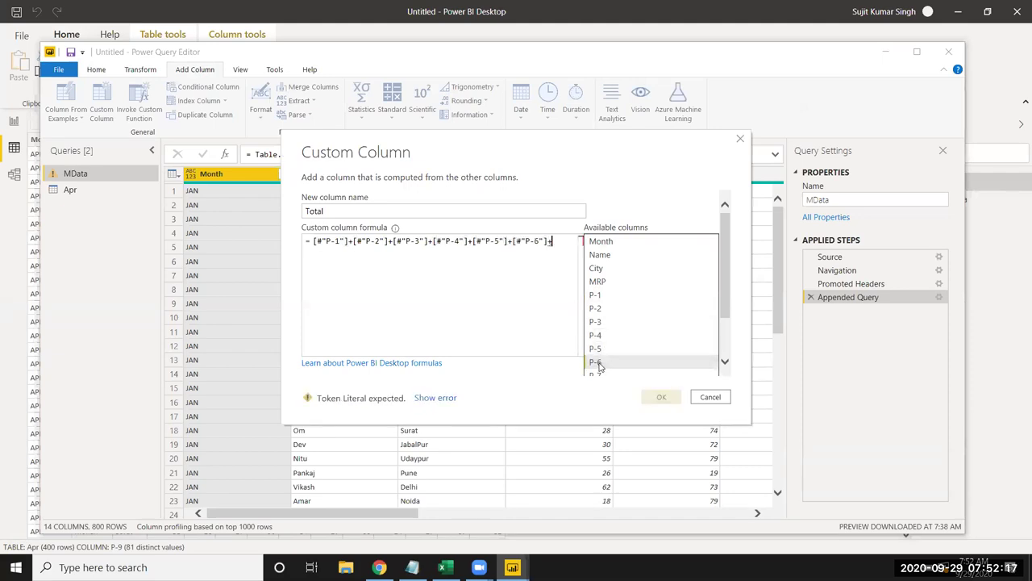
Finish the sum with P-7, P-8, P-9 and P-10, then create the Total column
{"action": "scroll", "coordinate": [611, 346], "scroll_direction": "down", "scroll_amount": 2}
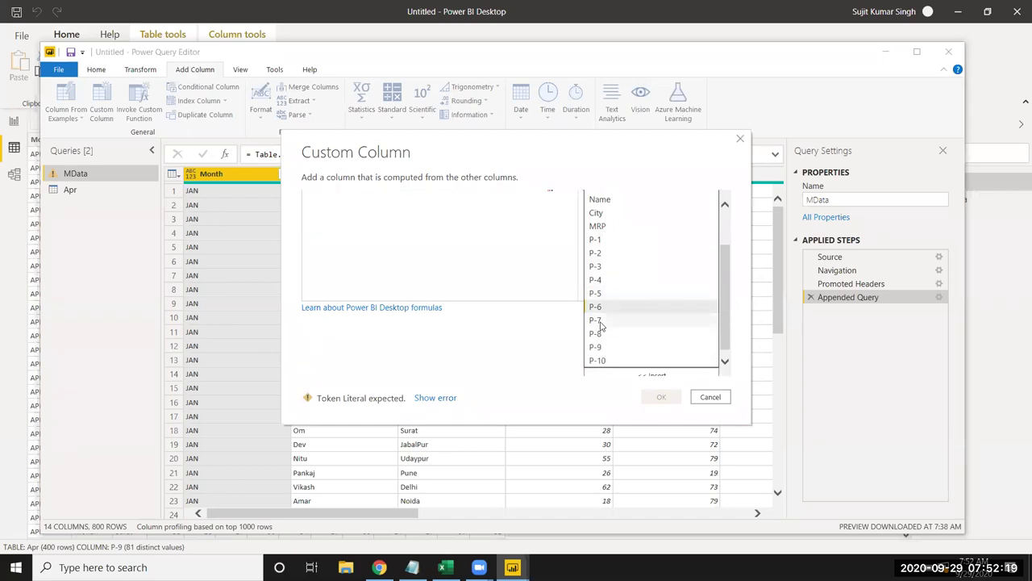
{"action": "double_click", "coordinate": [601, 321]}
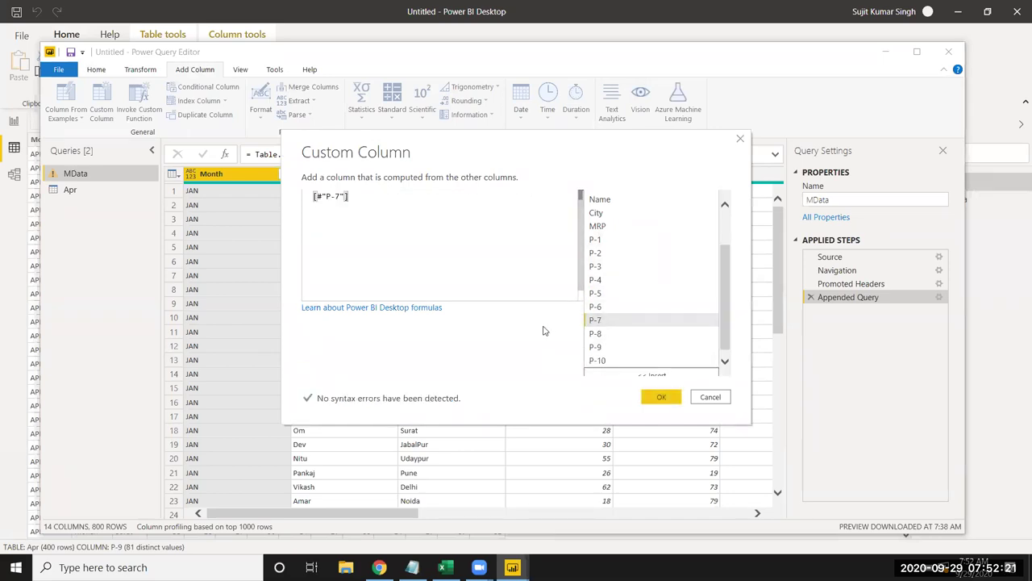
{"action": "scroll", "coordinate": [541, 327], "scroll_direction": "up", "scroll_amount": 2}
{"action": "type", "text": "+"}
{"action": "scroll", "coordinate": [615, 355], "scroll_direction": "down", "scroll_amount": 1}
{"action": "scroll", "coordinate": [615, 355], "scroll_direction": "down", "scroll_amount": 1}
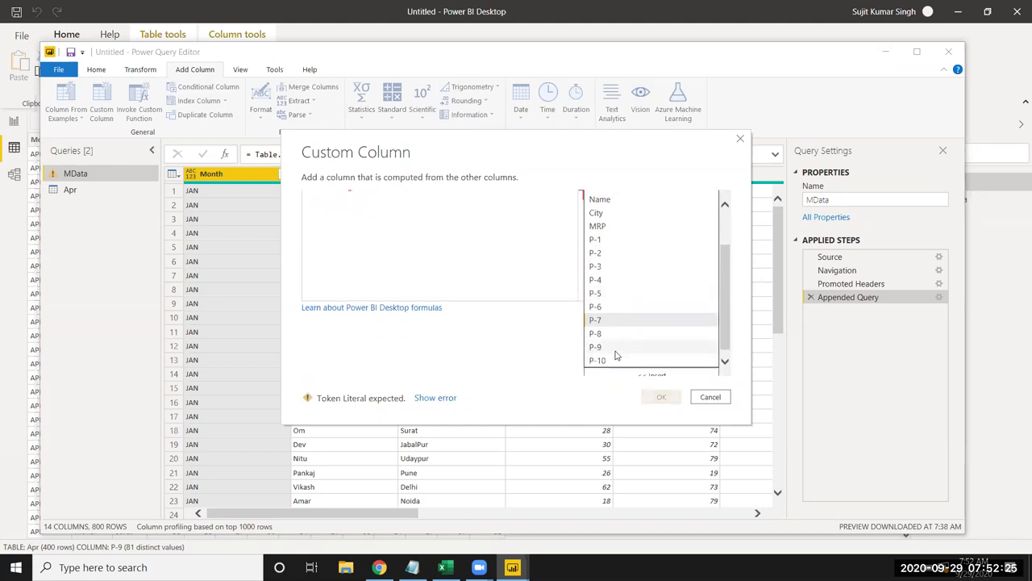
{"action": "double_click", "coordinate": [606, 337]}
{"action": "type", "text": "+"}
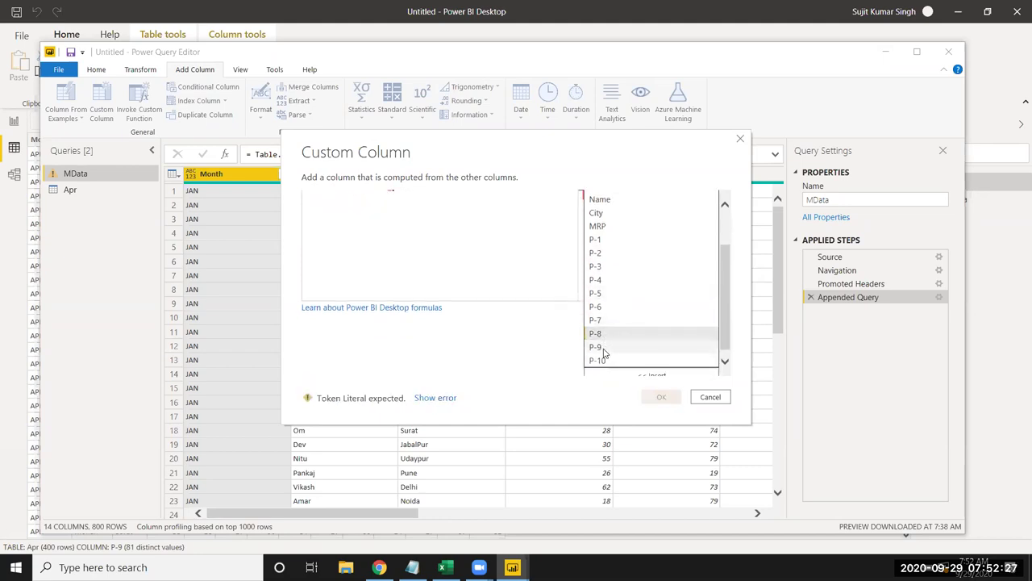
{"action": "double_click", "coordinate": [601, 347]}
{"action": "type", "text": "+"}
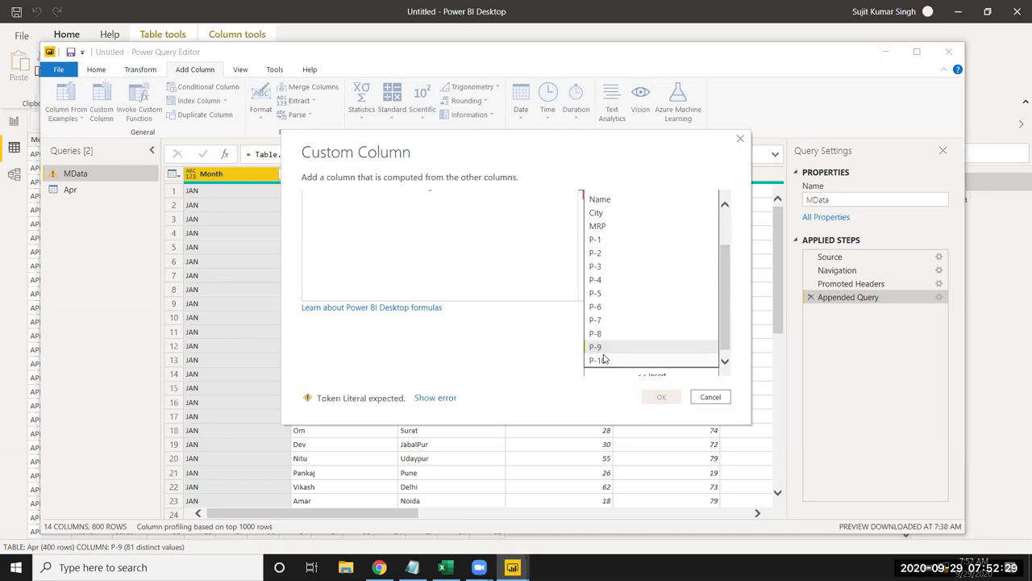
{"action": "double_click", "coordinate": [601, 361]}
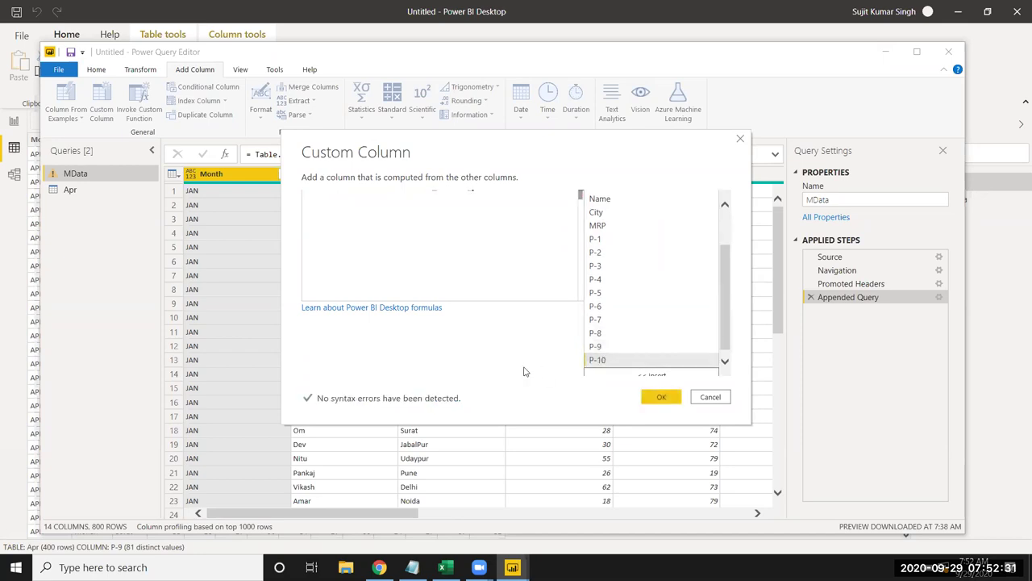
{"action": "scroll", "coordinate": [484, 375], "scroll_direction": "up", "scroll_amount": 2}
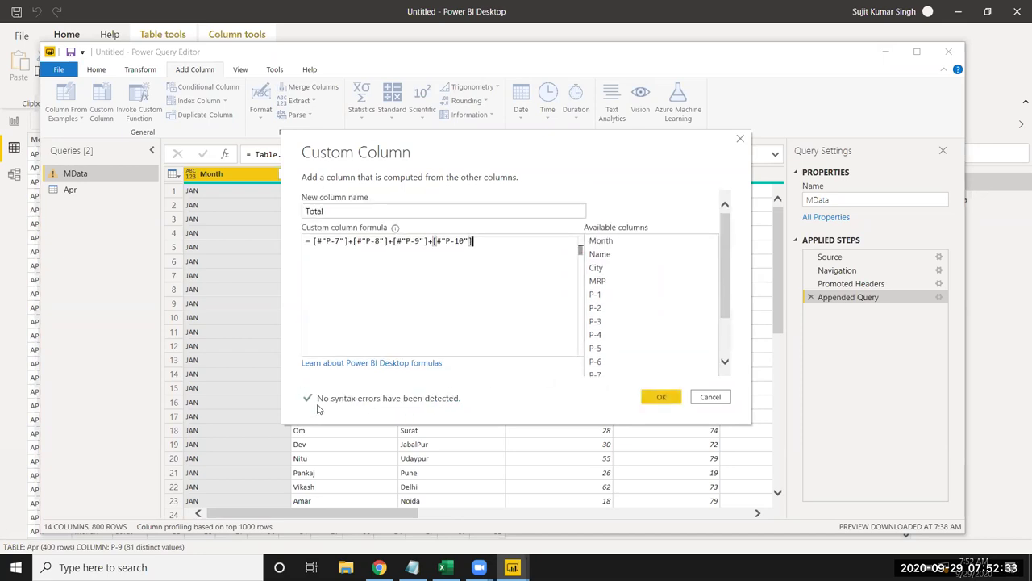
{"action": "scroll", "coordinate": [444, 323], "scroll_direction": "up", "scroll_amount": 1}
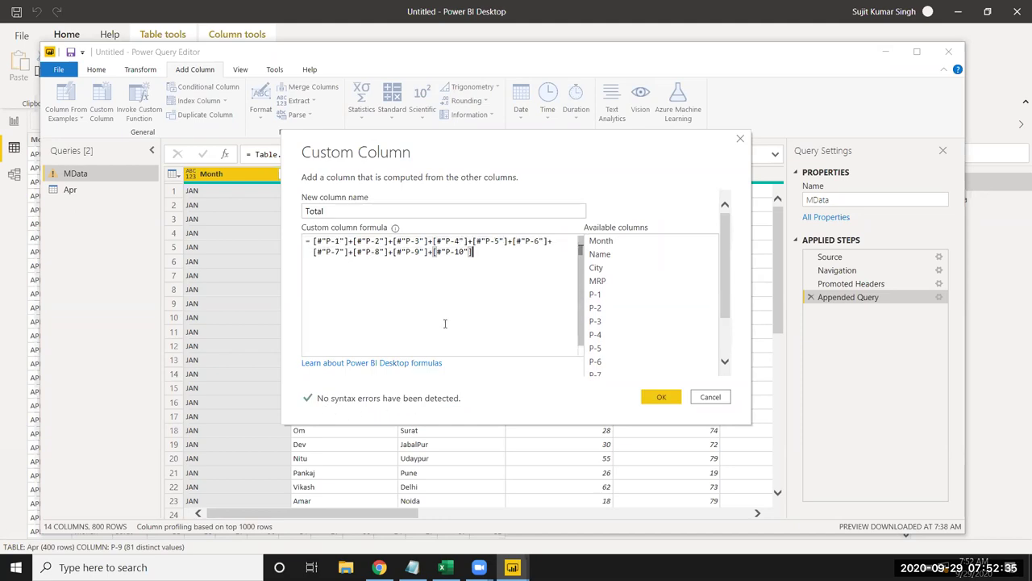
{"action": "left_click", "coordinate": [659, 400]}
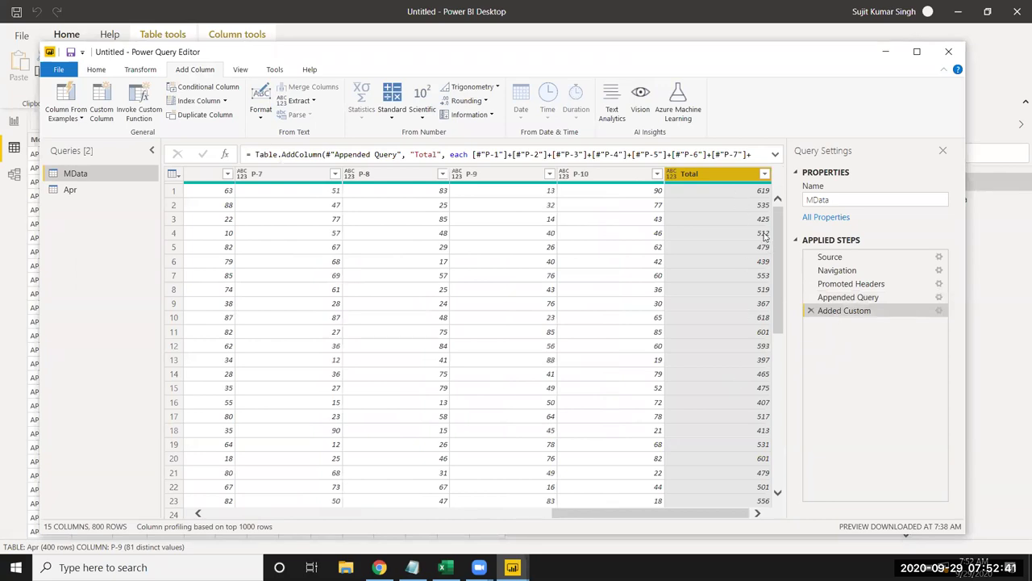
Add a custom column named Amt with the formula [MRP]*[Total]
{"action": "mouse_move", "coordinate": [777, 210]}
{"action": "mouse_move", "coordinate": [633, 514]}
{"action": "left_mouse_down"}
{"action": "mouse_move", "coordinate": [328, 506]}
{"action": "mouse_move", "coordinate": [632, 504]}
{"action": "left_mouse_up"}
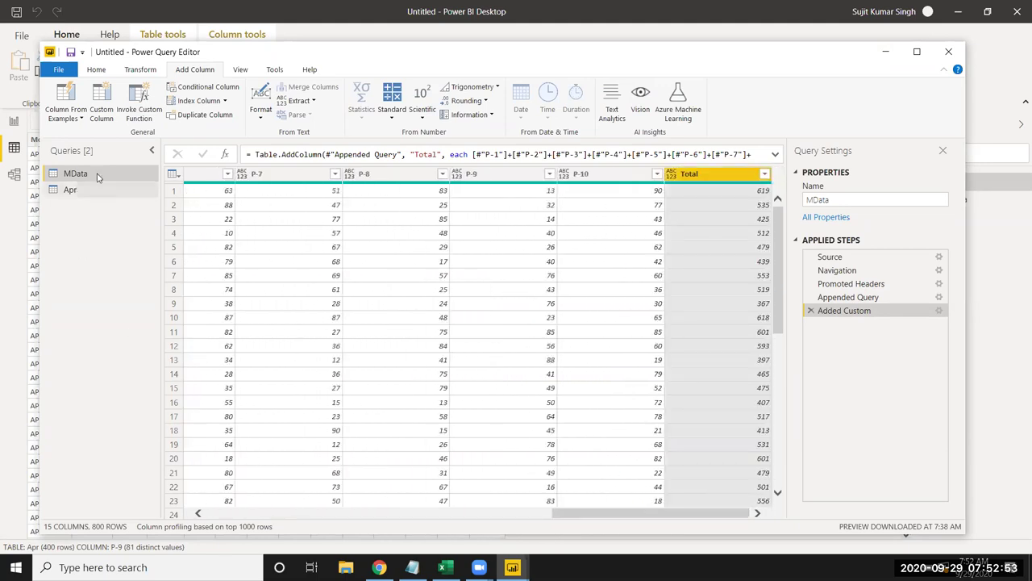
{"action": "left_click", "coordinate": [102, 103]}
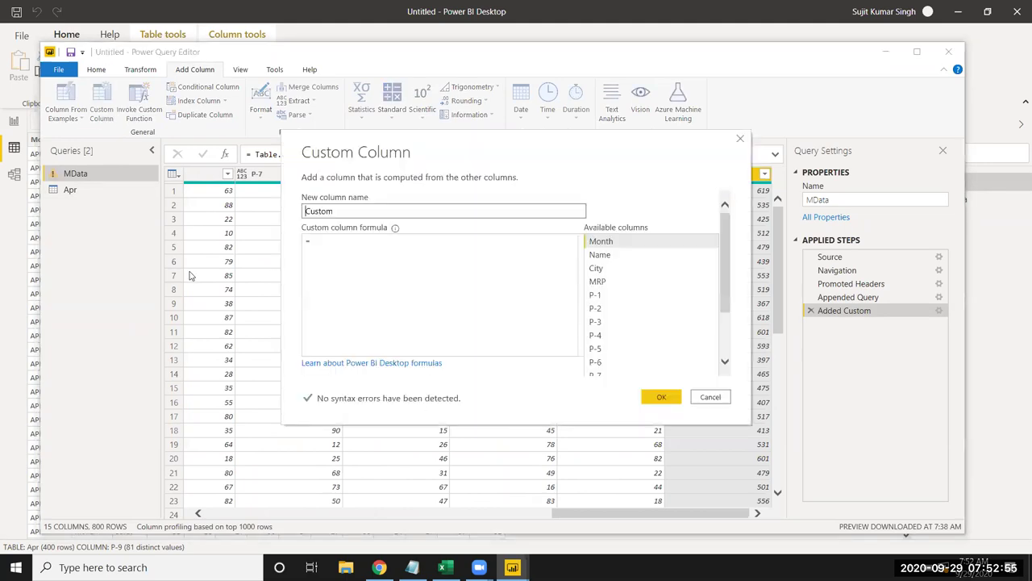
{"action": "double_click", "coordinate": [328, 210]}
{"action": "type", "text": "Amt"}
{"action": "left_click", "coordinate": [337, 249]}
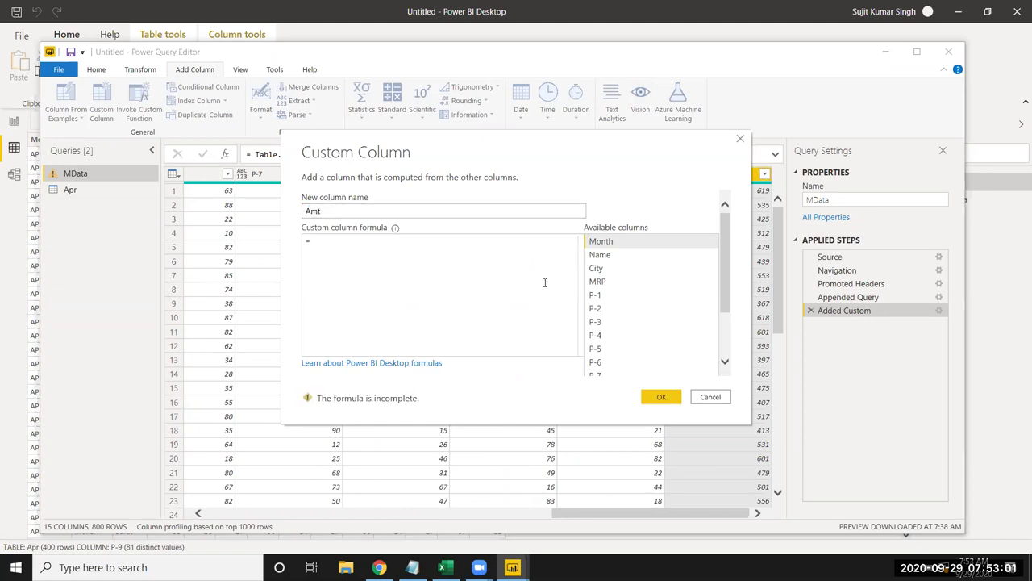
{"action": "double_click", "coordinate": [598, 282]}
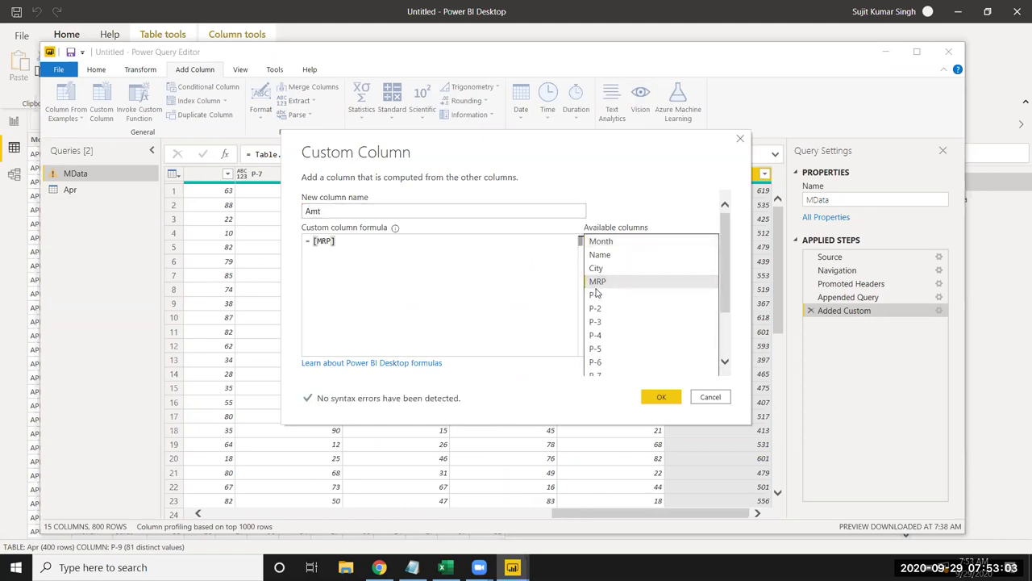
{"action": "type", "text": "*"}
{"action": "scroll", "coordinate": [691, 339], "scroll_direction": "down", "scroll_amount": 2}
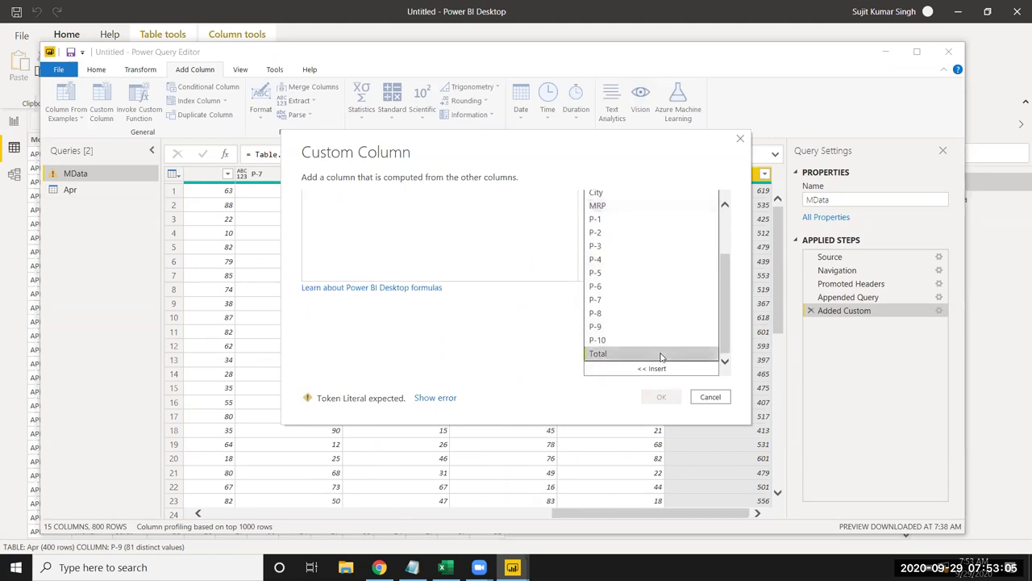
{"action": "double_click", "coordinate": [661, 355]}
{"action": "scroll", "coordinate": [493, 269], "scroll_direction": "up", "scroll_amount": 2}
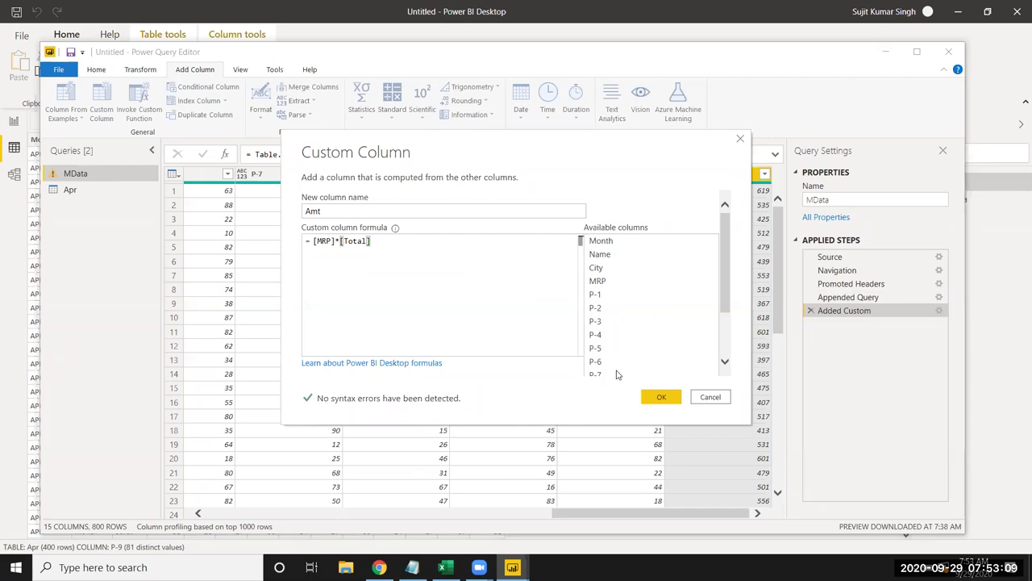
{"action": "left_click", "coordinate": [661, 397]}
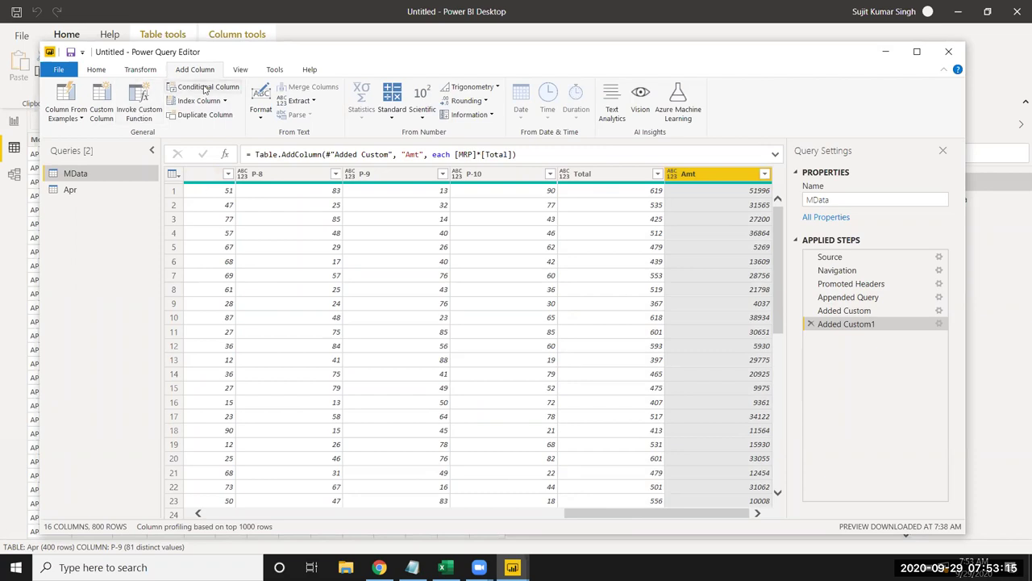
{"action": "left_click", "coordinate": [102, 69]}
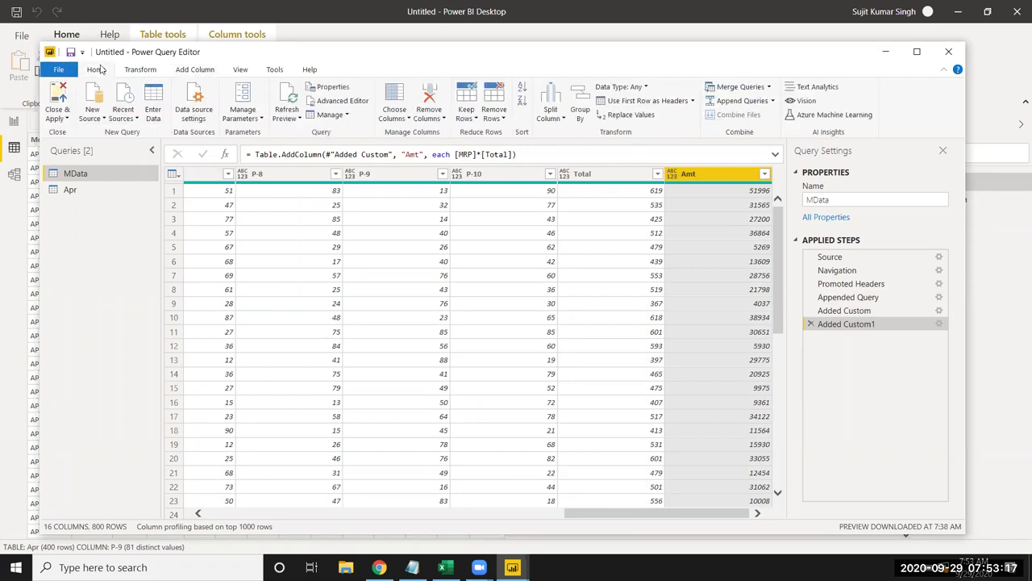
Close & Apply the query edits, check MData's fields including Total and Amt, then open Report view
{"action": "left_click", "coordinate": [59, 93]}
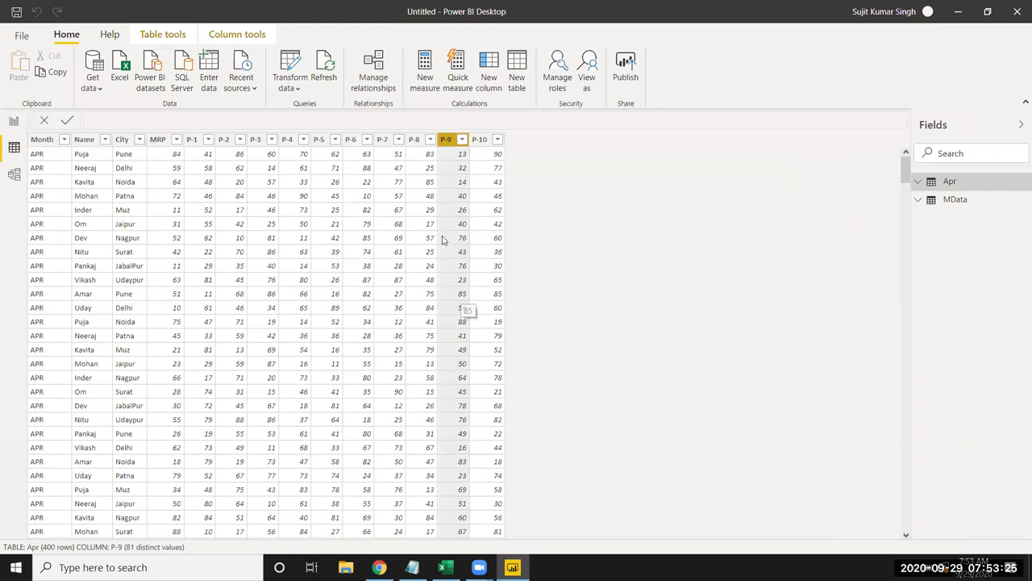
{"action": "scroll", "coordinate": [414, 200], "scroll_direction": "down", "scroll_amount": 10}
{"action": "scroll", "coordinate": [414, 200], "scroll_direction": "up", "scroll_amount": 10}
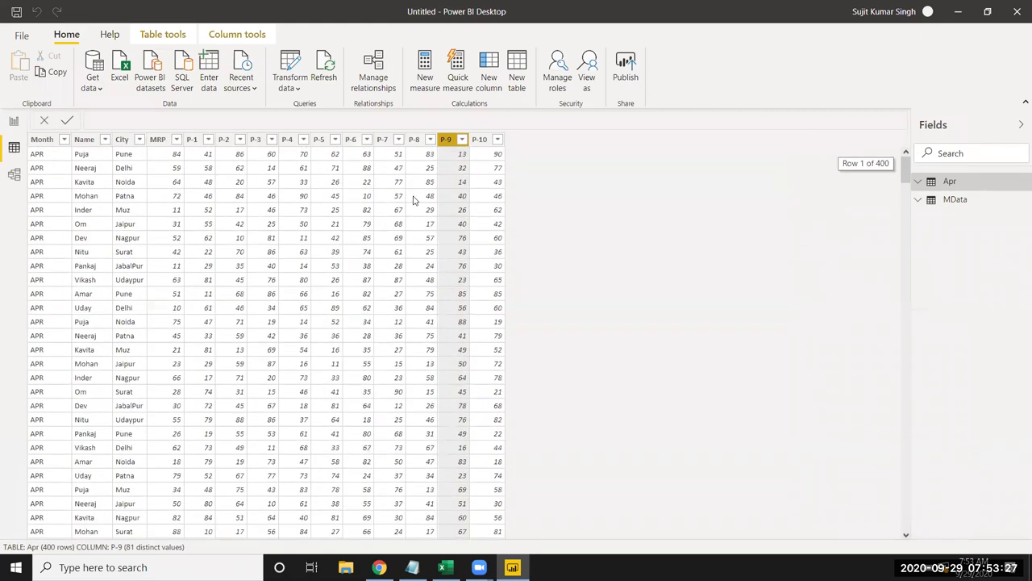
{"action": "left_click", "coordinate": [938, 203]}
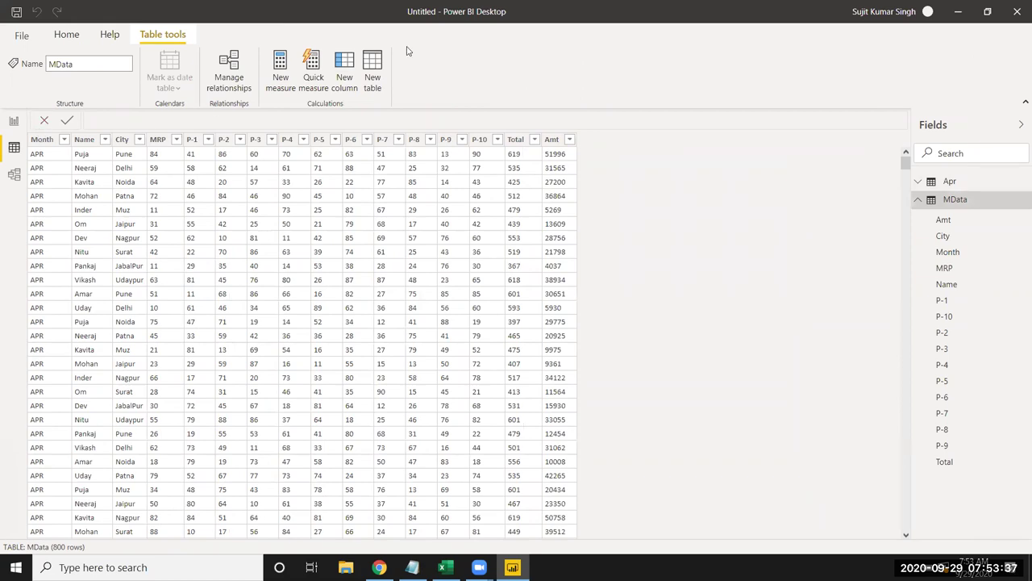
{"action": "left_click", "coordinate": [13, 122]}
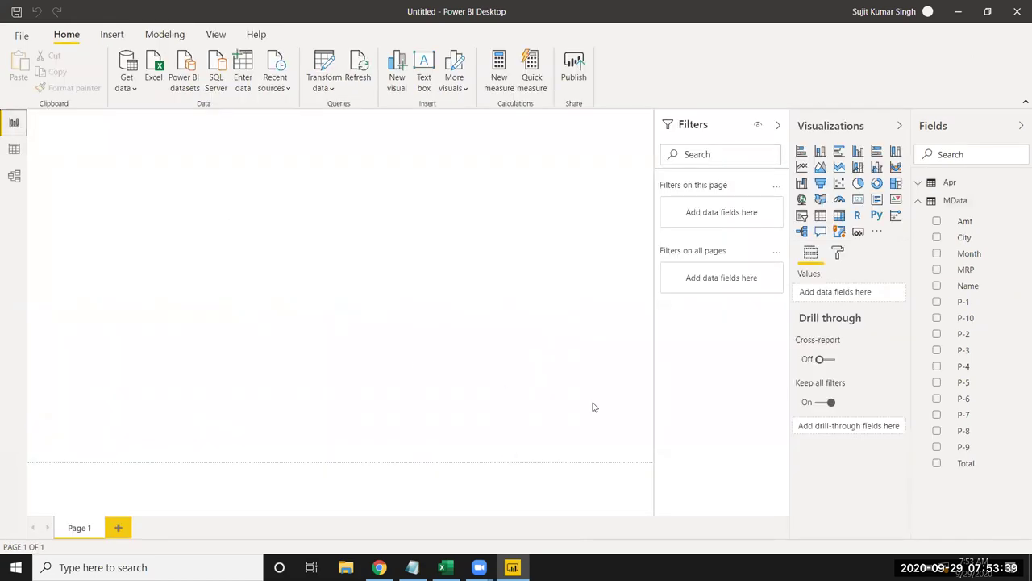
Add a column chart to the report page, stretch it, then delete it
{"action": "left_click", "coordinate": [858, 152]}
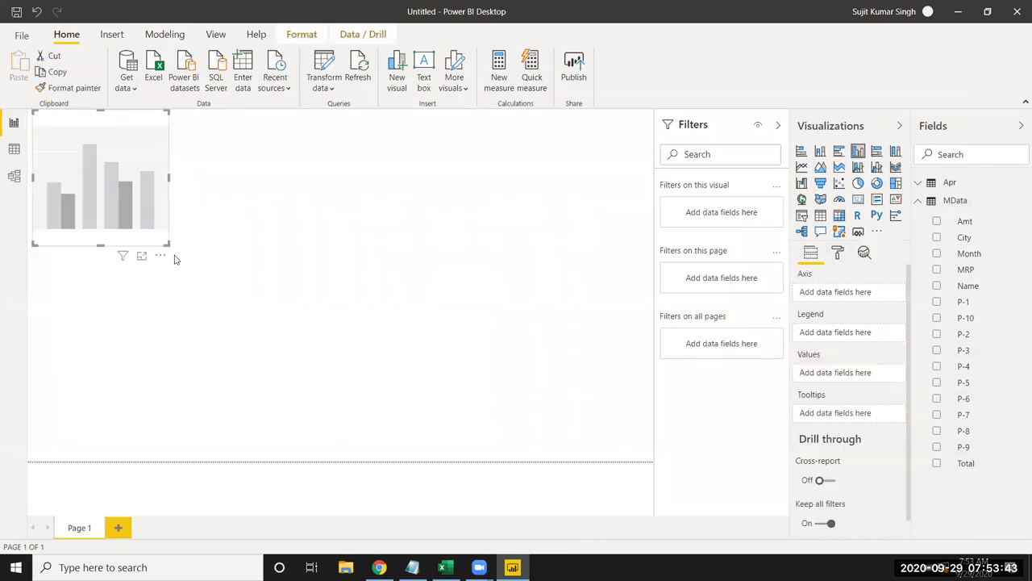
{"action": "mouse_move", "coordinate": [169, 243]}
{"action": "left_mouse_down"}
{"action": "mouse_move", "coordinate": [253, 323]}
{"action": "mouse_move", "coordinate": [269, 323]}
{"action": "mouse_move", "coordinate": [240, 344]}
{"action": "mouse_move", "coordinate": [176, 204]}
{"action": "left_mouse_up"}
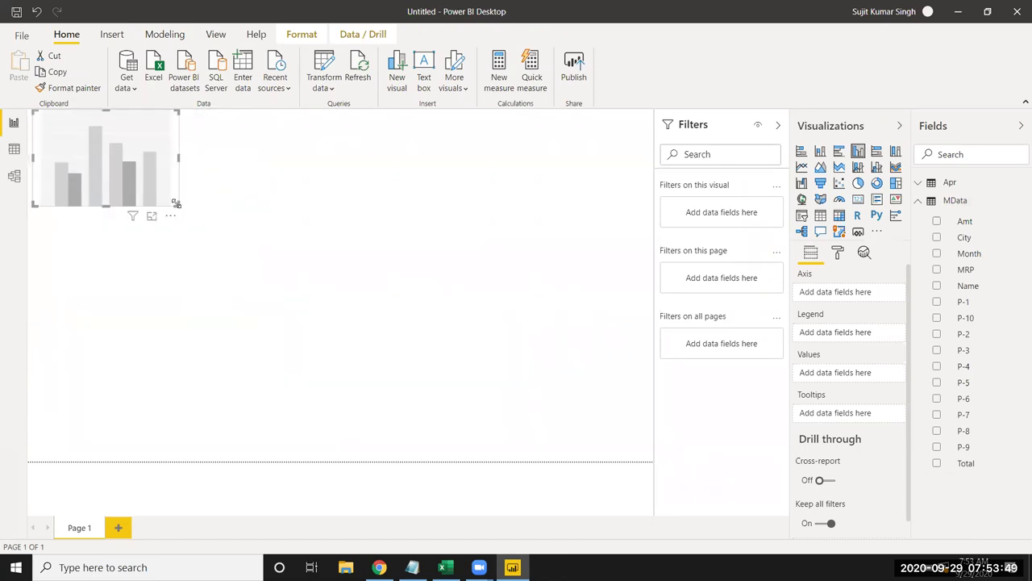
{"action": "key", "text": "Delete"}
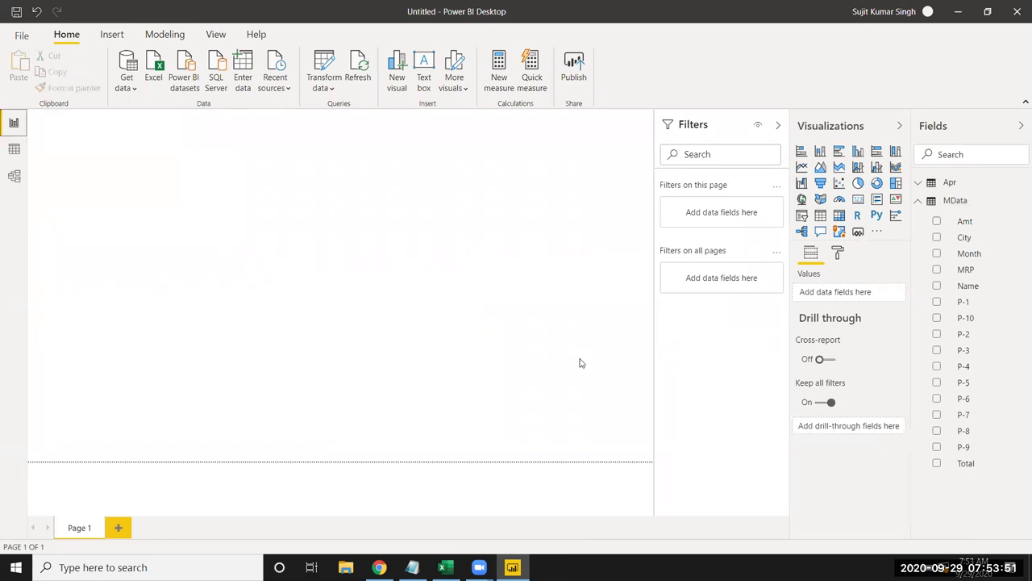
Insert a table visual showing the Name and Total fields and enlarge it
{"action": "left_click", "coordinate": [820, 216]}
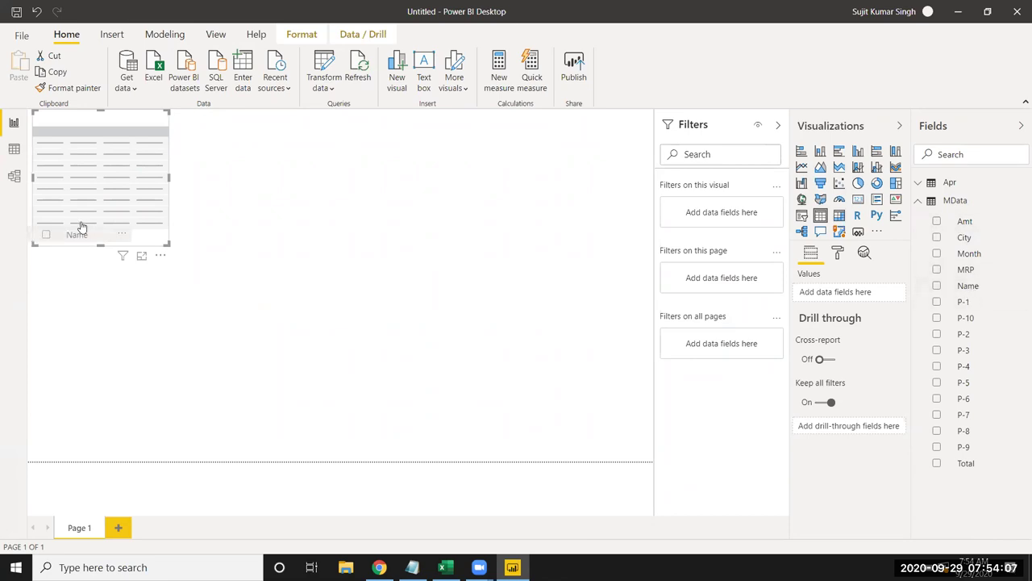
{"action": "left_click_drag", "start_coordinate": [970, 289], "coordinate": [103, 179]}
{"action": "left_click_drag", "start_coordinate": [964, 463], "coordinate": [129, 173]}
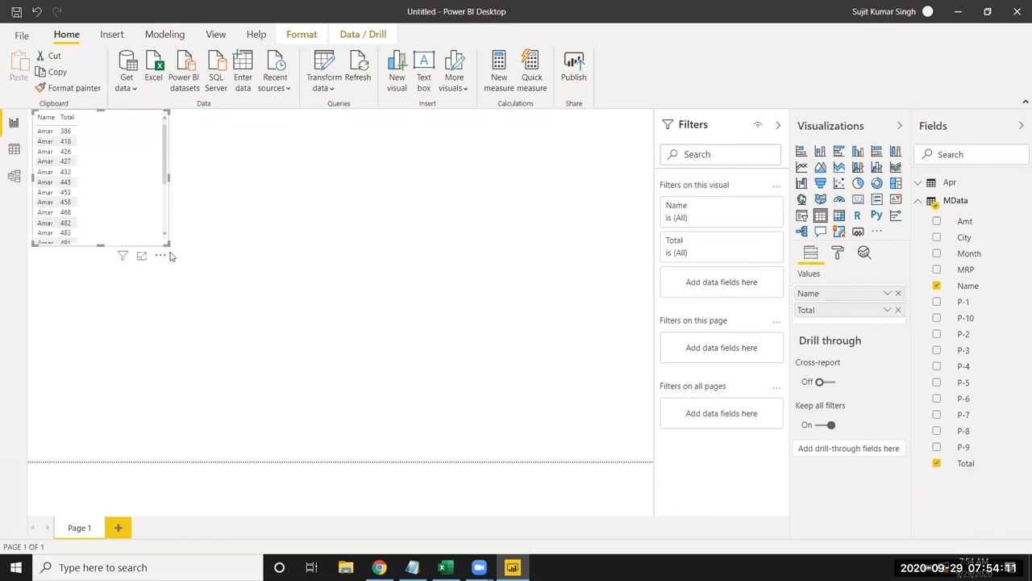
{"action": "mouse_move", "coordinate": [167, 243]}
{"action": "left_mouse_down"}
{"action": "mouse_move", "coordinate": [252, 429]}
{"action": "mouse_move", "coordinate": [173, 288]}
{"action": "mouse_move", "coordinate": [164, 300]}
{"action": "mouse_move", "coordinate": [177, 352]}
{"action": "mouse_move", "coordinate": [217, 385]}
{"action": "mouse_move", "coordinate": [157, 279]}
{"action": "left_mouse_up"}
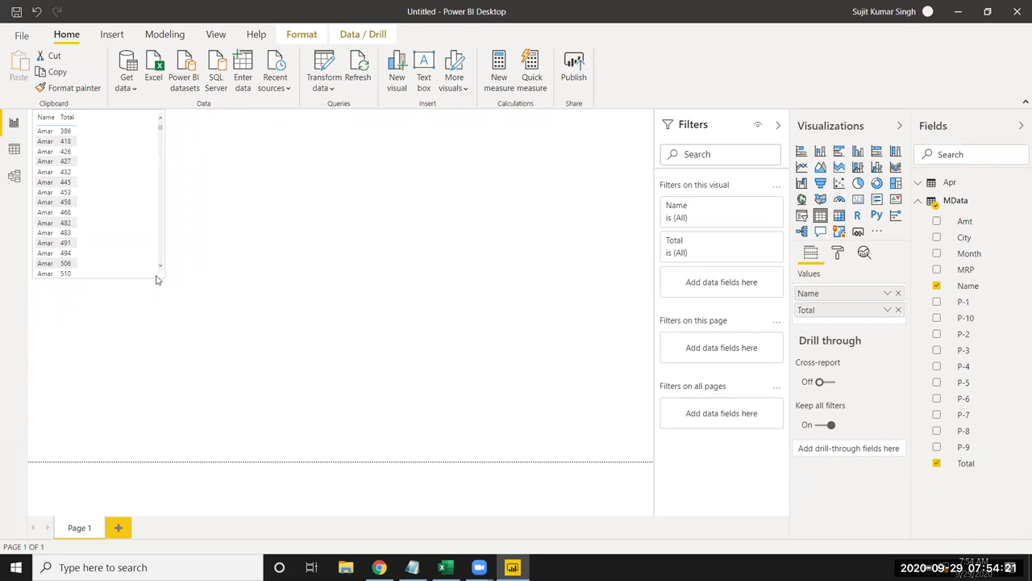
{"action": "scroll", "coordinate": [99, 234], "scroll_direction": "down", "scroll_amount": 3}
{"action": "scroll", "coordinate": [100, 239], "scroll_direction": "down", "scroll_amount": 3}
{"action": "scroll", "coordinate": [101, 239], "scroll_direction": "up", "scroll_amount": 2}
{"action": "scroll", "coordinate": [101, 239], "scroll_direction": "up", "scroll_amount": 3}
{"action": "scroll", "coordinate": [101, 240], "scroll_direction": "up", "scroll_amount": 2}
{"action": "scroll", "coordinate": [101, 239], "scroll_direction": "up", "scroll_amount": 3}
{"action": "scroll", "coordinate": [100, 239], "scroll_direction": "up", "scroll_amount": 3}
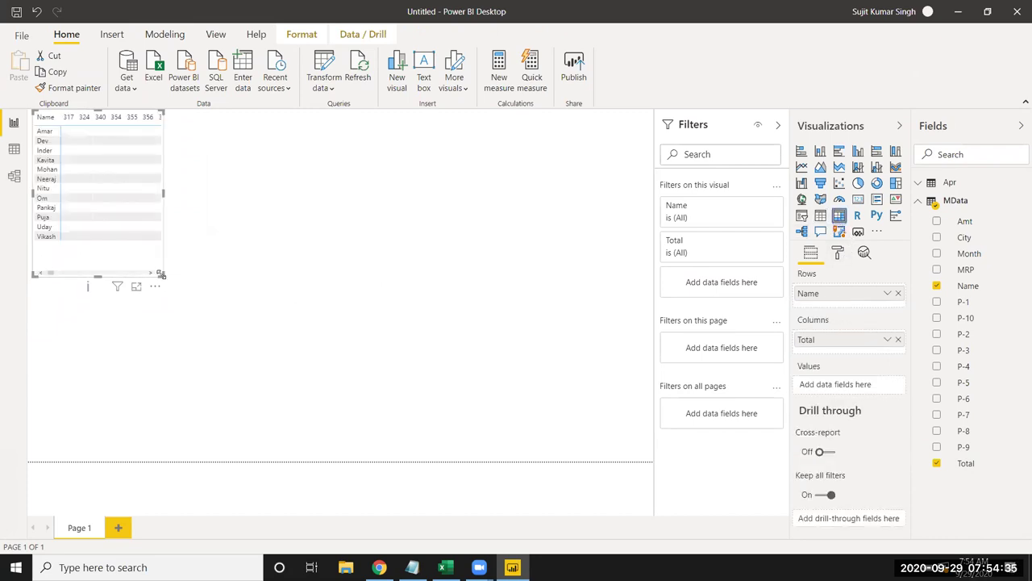
Enlarge the matrix, then put Total in Values and City in Columns
{"action": "left_click_drag", "start_coordinate": [163, 274], "coordinate": [309, 357]}
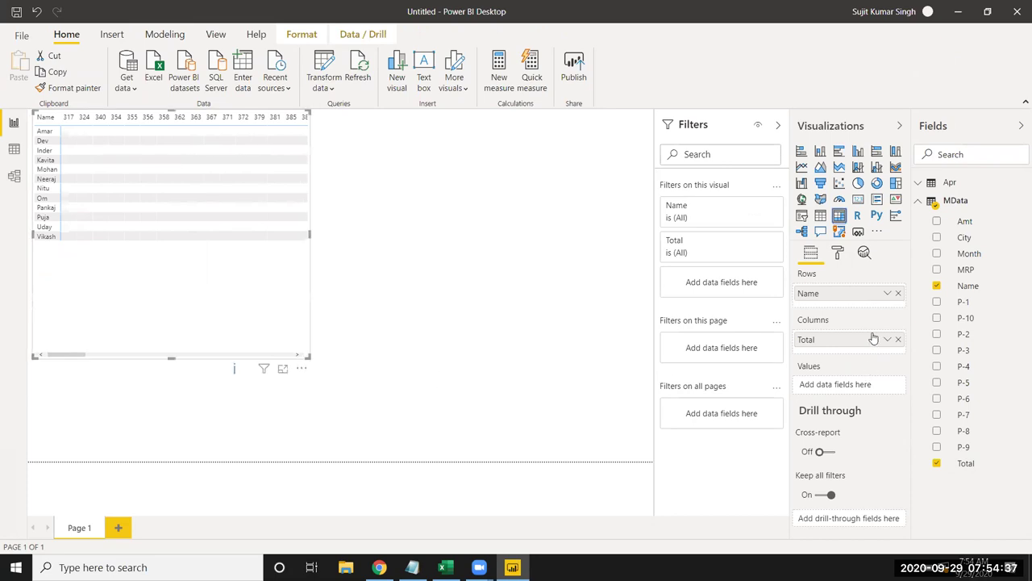
{"action": "left_click_drag", "start_coordinate": [844, 347], "coordinate": [832, 395]}
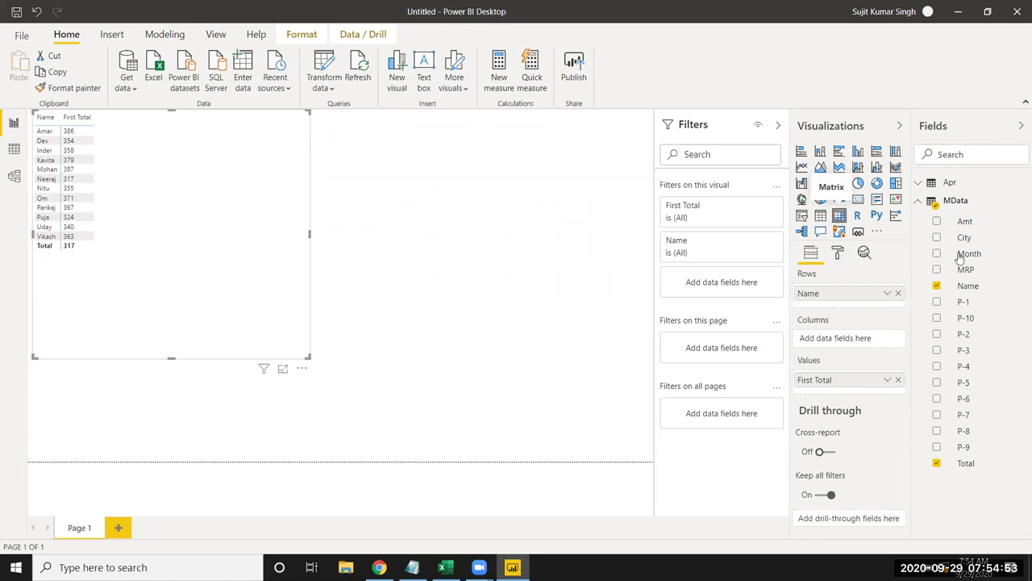
{"action": "mouse_move", "coordinate": [976, 239]}
{"action": "left_mouse_down"}
{"action": "mouse_move", "coordinate": [938, 306]}
{"action": "mouse_move", "coordinate": [850, 343]}
{"action": "left_mouse_up"}
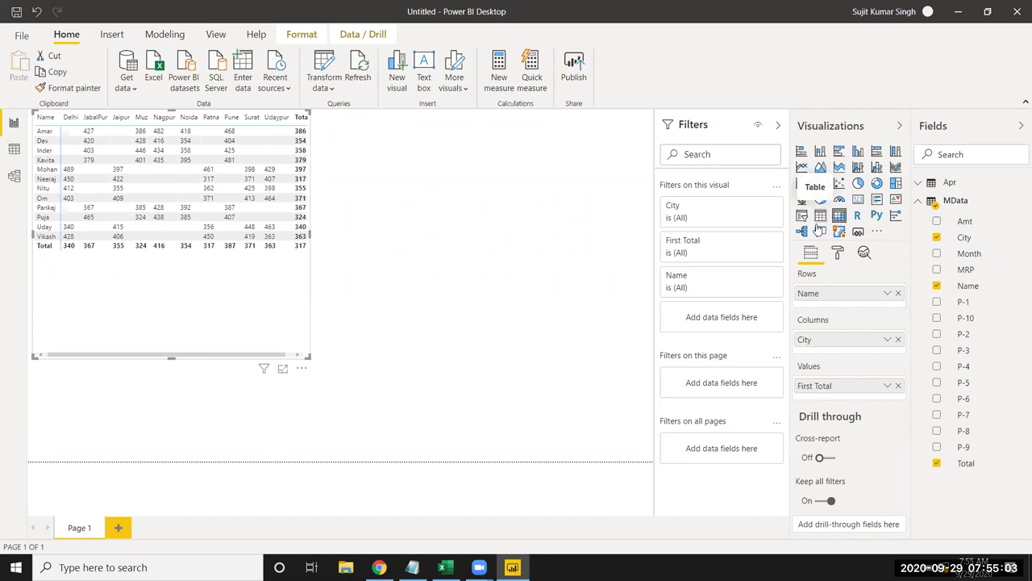
Shrink the matrix to fit its rows, view the First Total options, then deselect the matrix
{"action": "left_click_drag", "start_coordinate": [306, 356], "coordinate": [309, 266]}
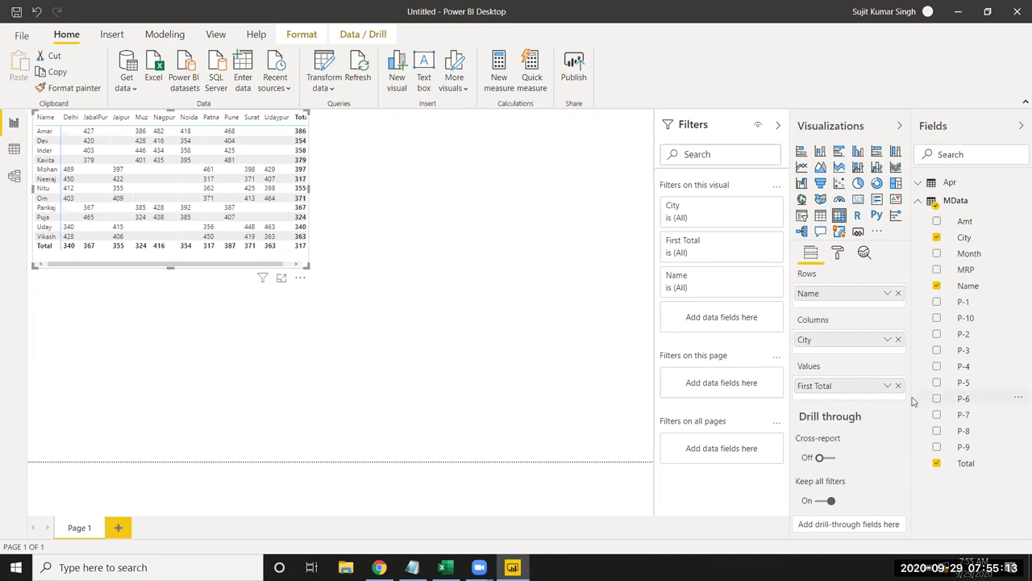
{"action": "left_click", "coordinate": [887, 386]}
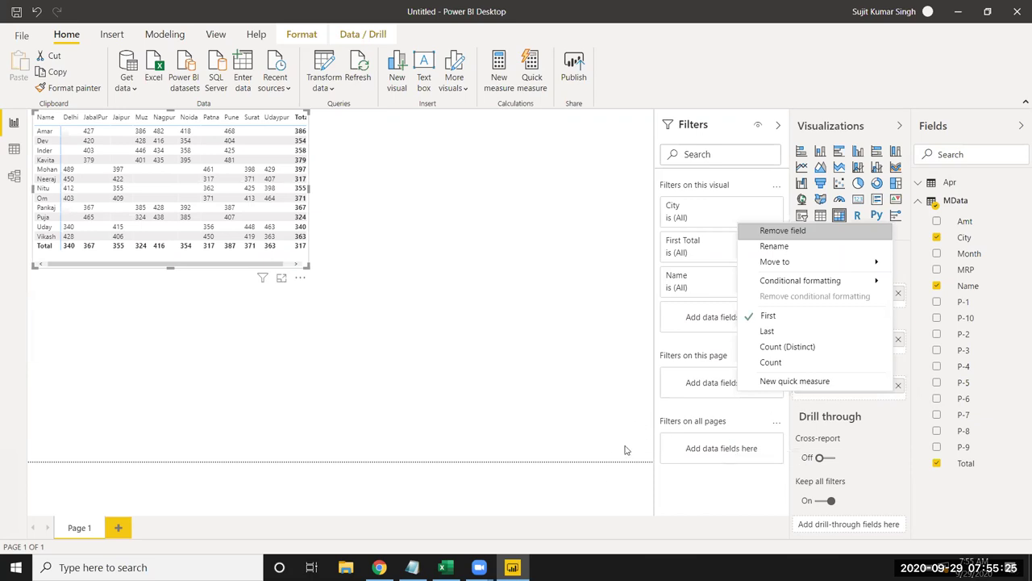
{"action": "left_click", "coordinate": [587, 358]}
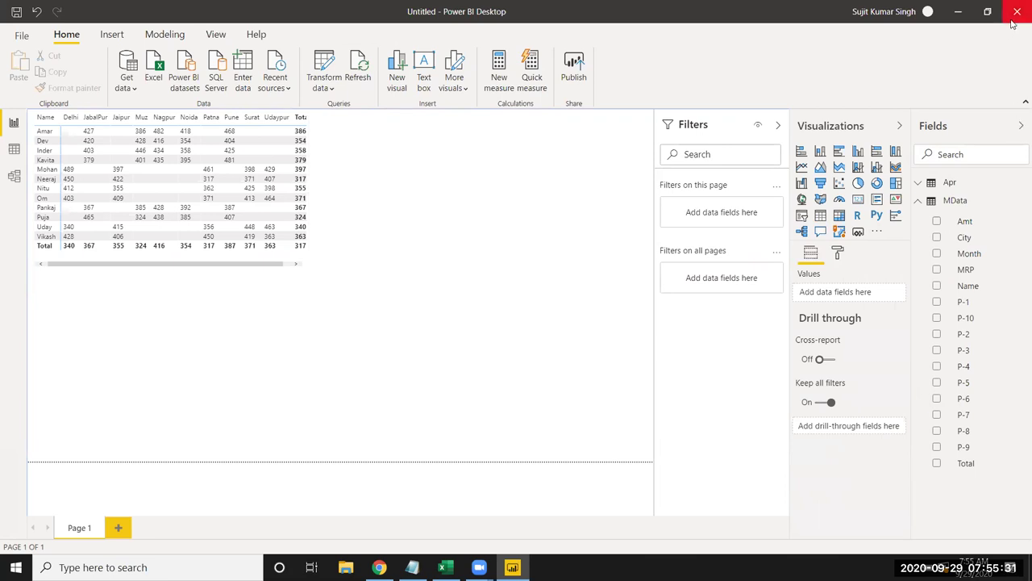
{"action": "left_click", "coordinate": [958, 11]}
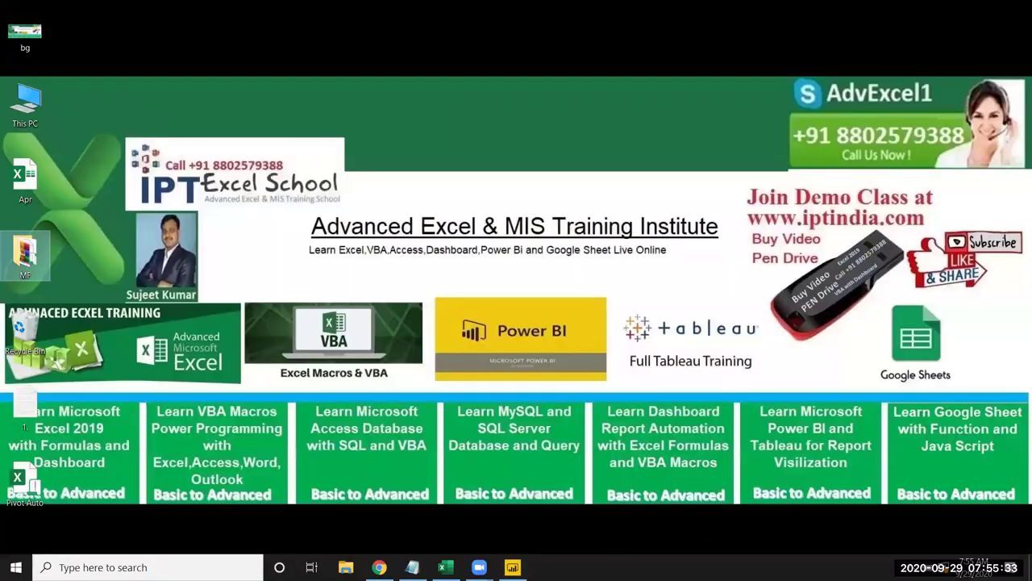